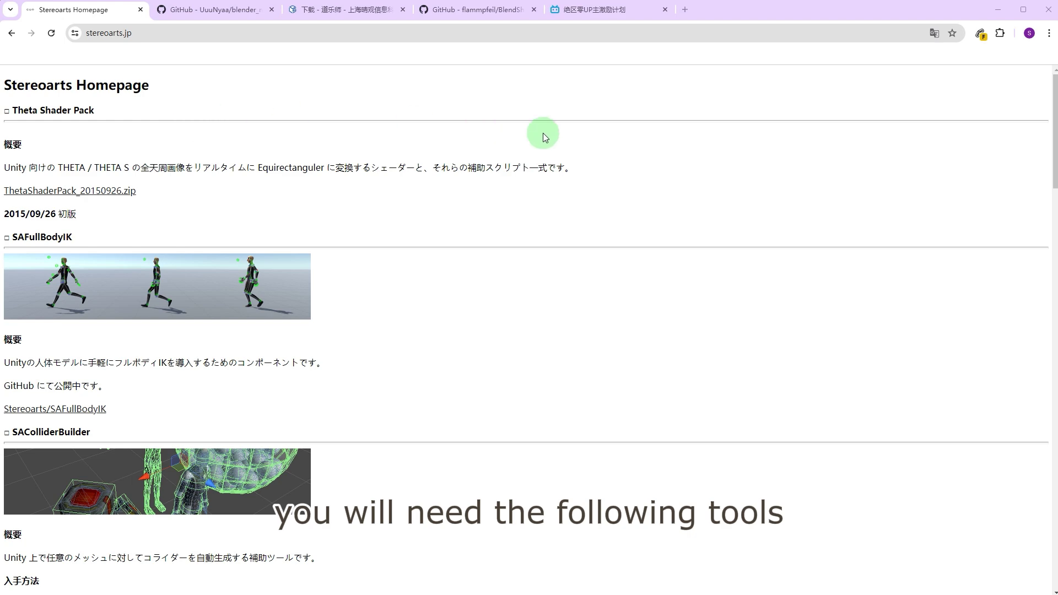
- Scroll the Stereoarts page to the MMD4Mecanim zip link, then switch to the blender_mmd_tools GitHub tab
scroll(545, 135, "down", 8)
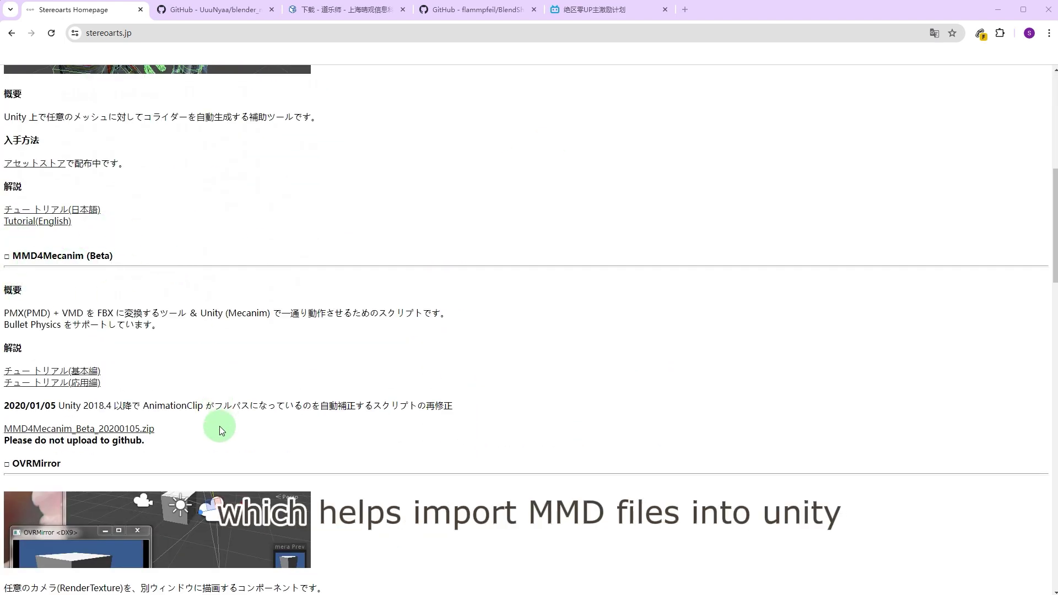
mouse_move(173, 415)
left_mouse_down()
mouse_move(6, 418)
mouse_move(11, 465)
mouse_move(190, 441)
mouse_move(154, 414)
left_mouse_up()
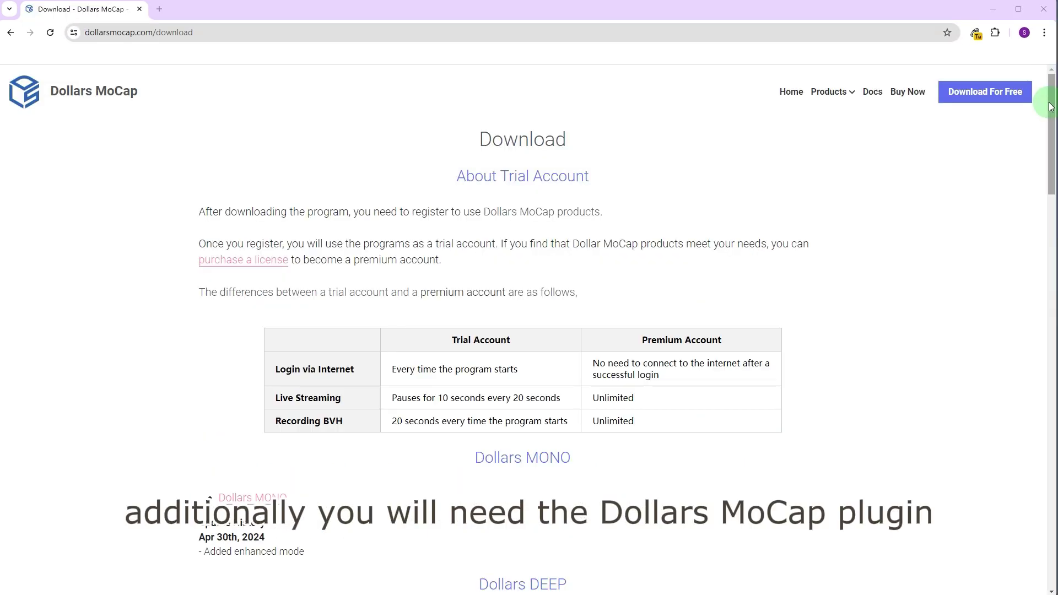
- Reveal the Download ZIP option under the BlendShapeBuilder repository's green Code button
left_click_drag(1042, 94, 1043, 292)
mouse_move(303, 341)
left_mouse_down()
mouse_move(285, 427)
mouse_move(290, 331)
left_mouse_up()
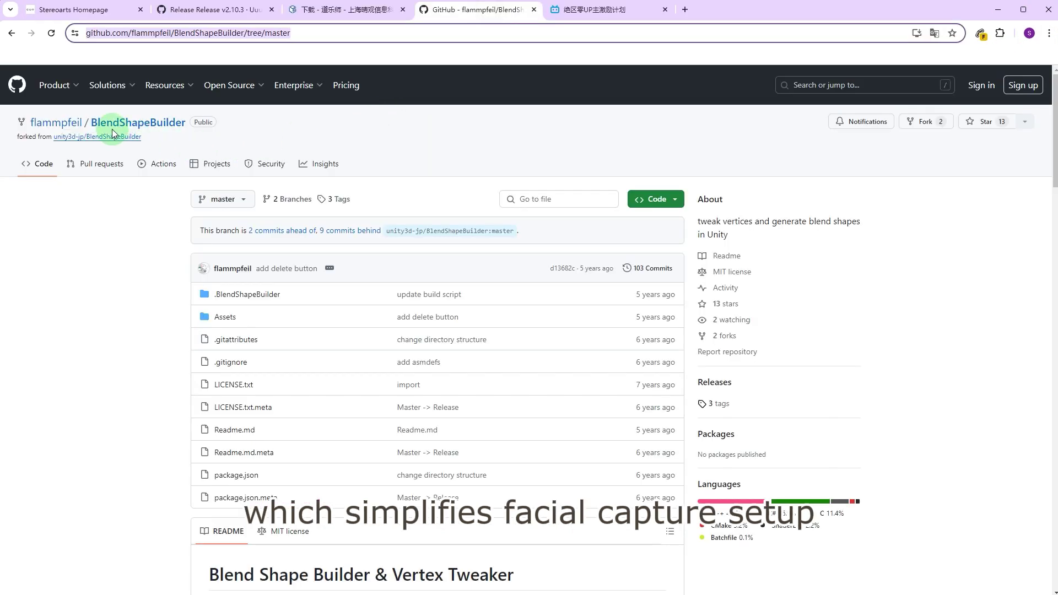
left_click(670, 205)
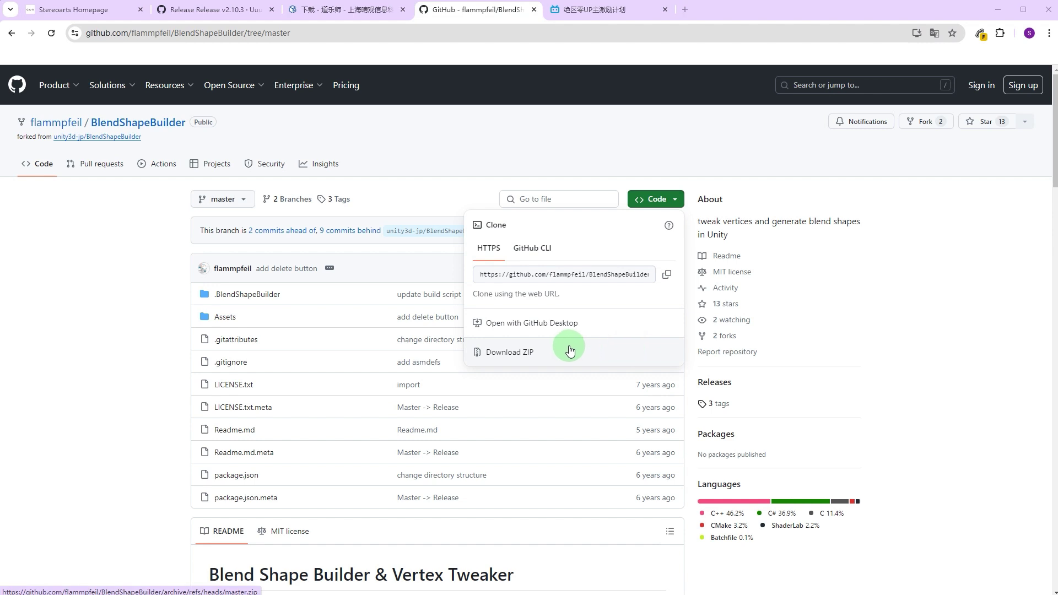
mouse_move(576, 330)
left_mouse_down()
mouse_move(513, 422)
mouse_move(539, 319)
mouse_move(571, 327)
left_mouse_up()
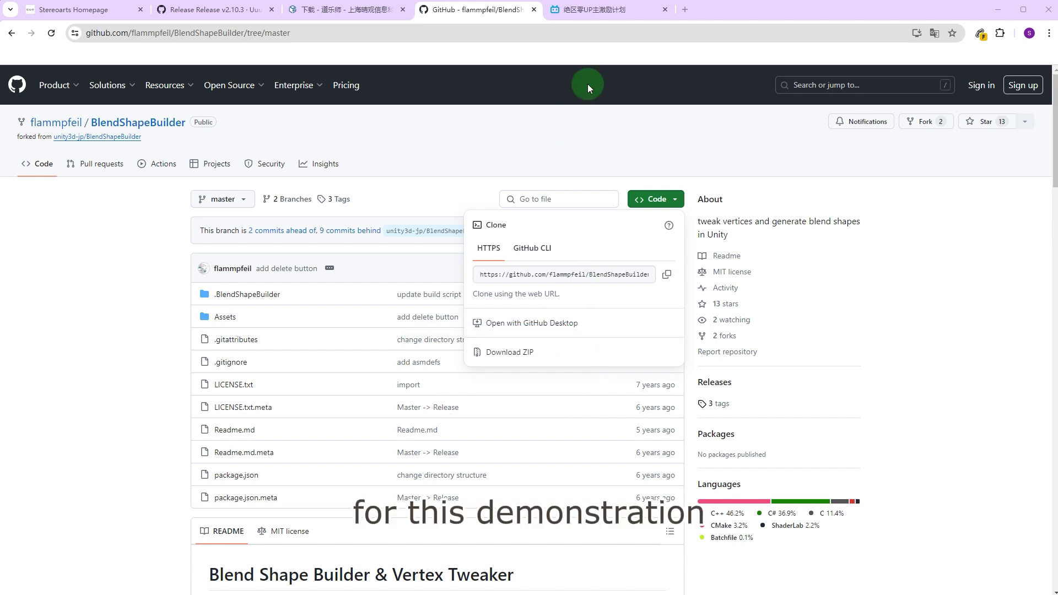
- Scroll the Bilibili campaign page to 模型下载 and advance the carousel four times to ELLEN JOE
left_click(599, 11)
scroll(838, 298, "down", 15)
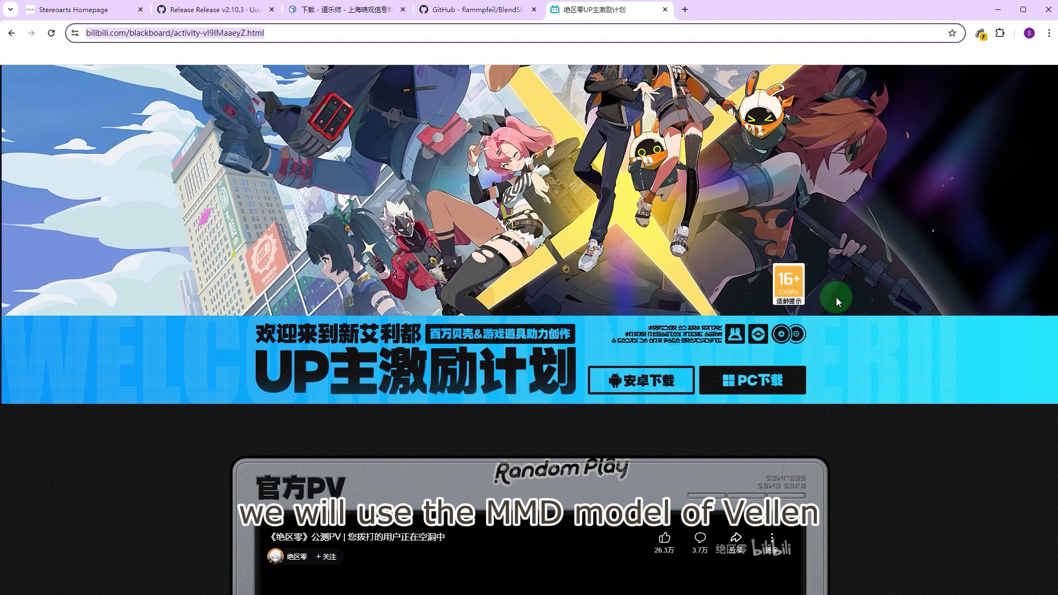
scroll(876, 374, "down", 20)
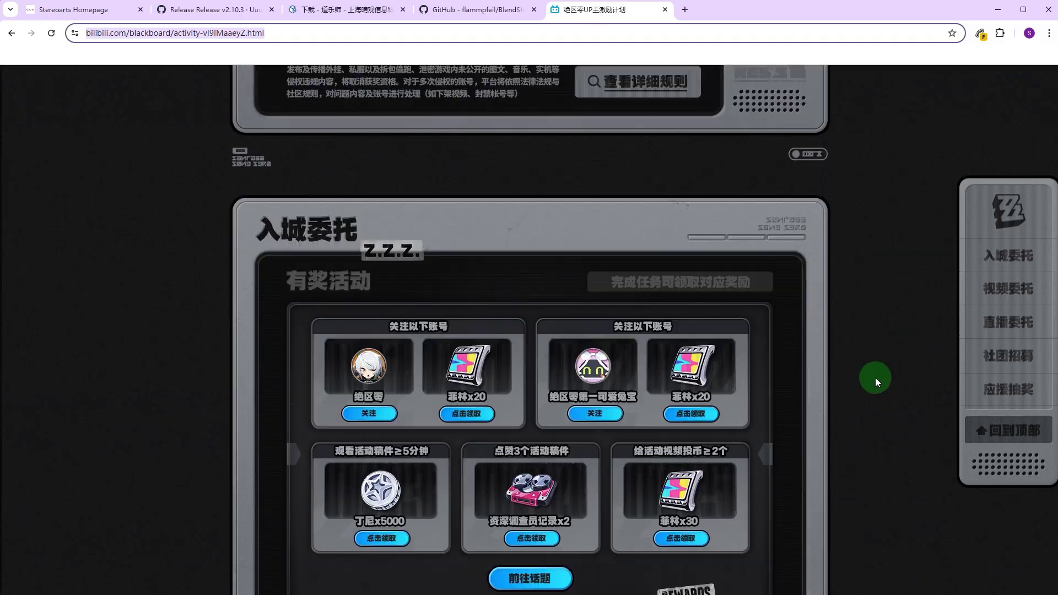
scroll(874, 376, "down", 20)
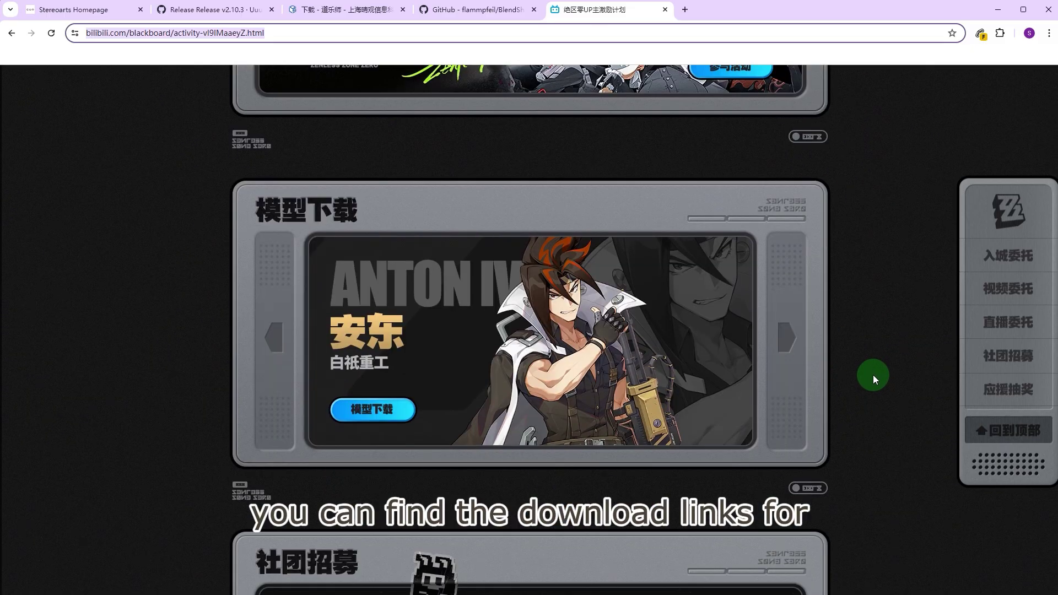
left_click(793, 347)
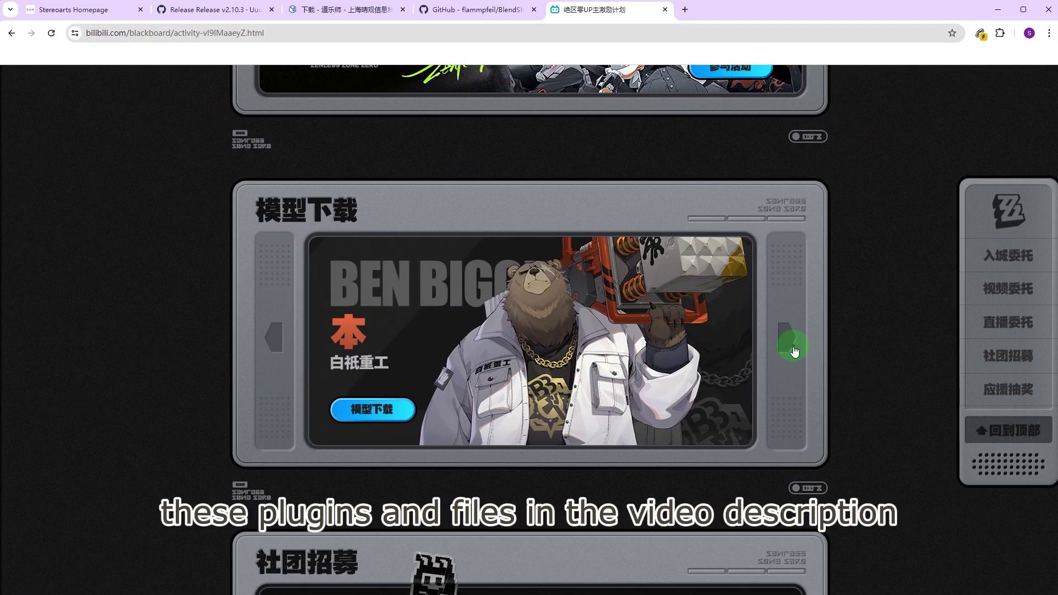
left_click(792, 347)
left_click(793, 348)
left_click(792, 347)
mouse_move(438, 388)
left_mouse_down()
mouse_move(483, 465)
mouse_move(465, 377)
left_mouse_up()
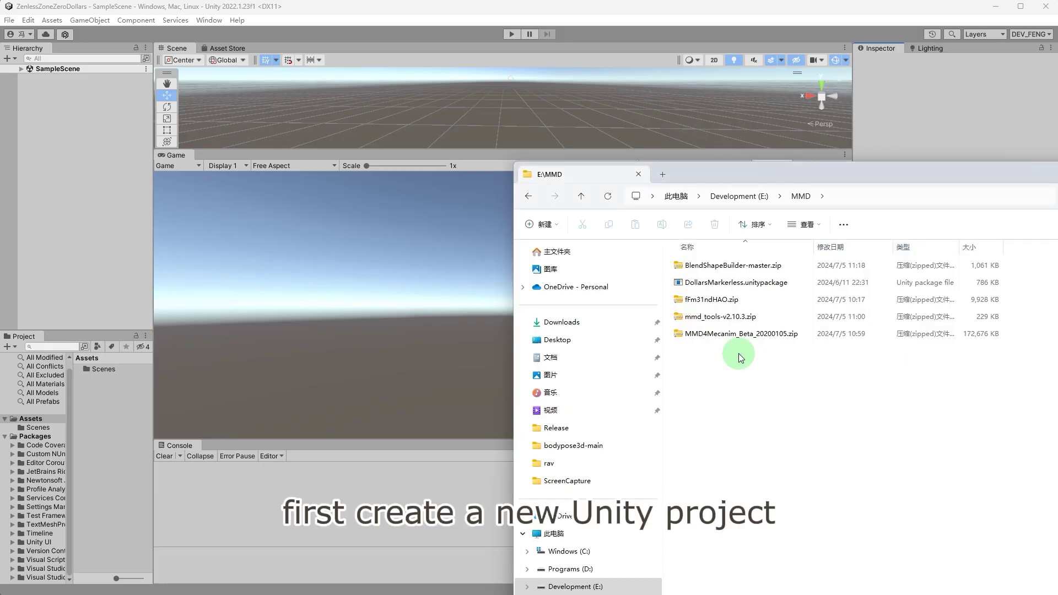
- Extract MMD4Mecanim_Beta_20200105.zip with 7-Zip into its own folder and open it
left_click(719, 335)
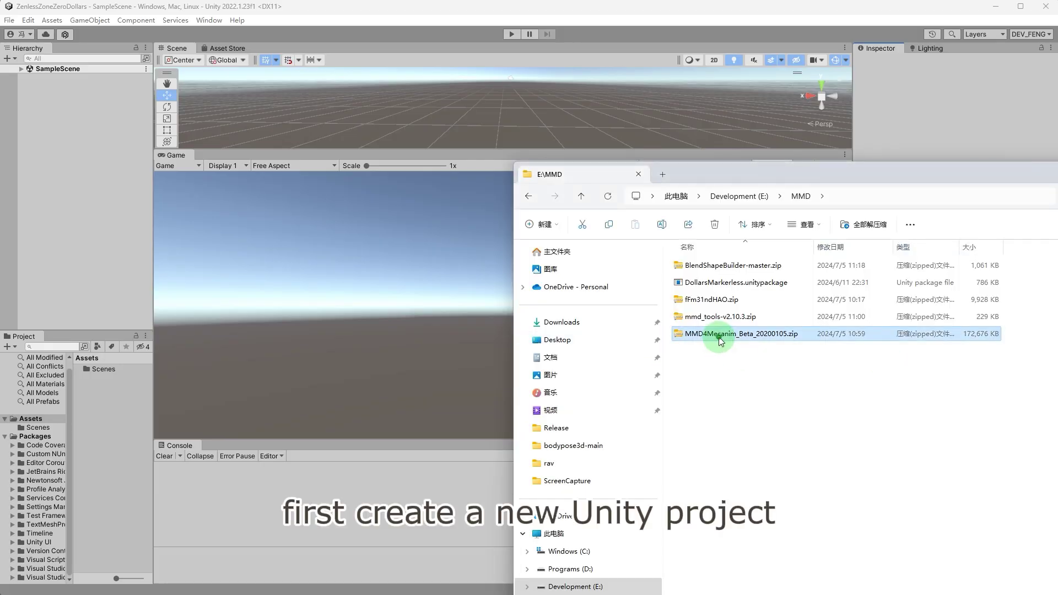
right_click(719, 340)
mouse_move(733, 426)
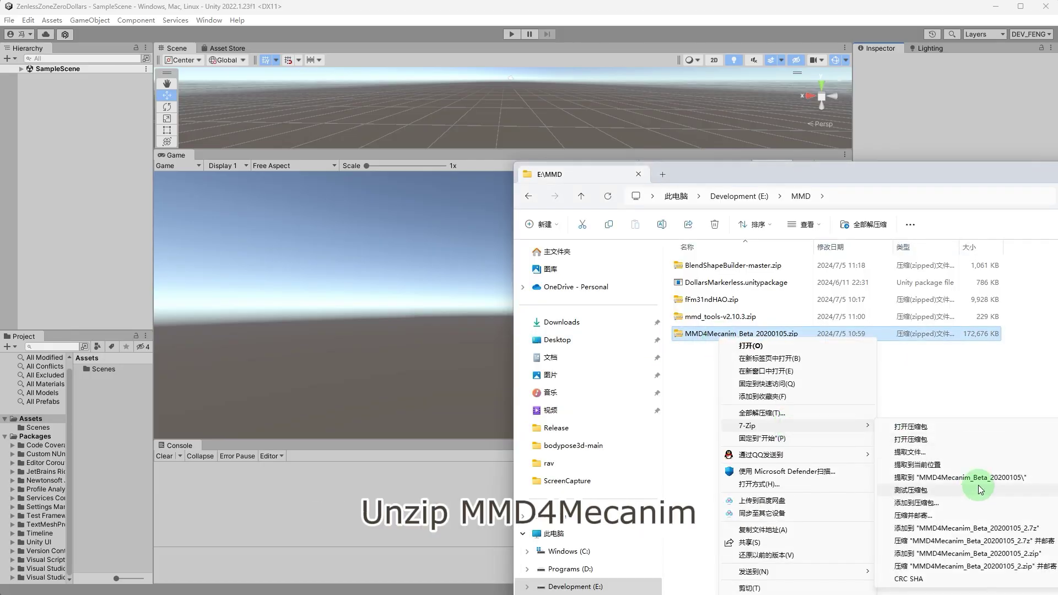
left_click(974, 477)
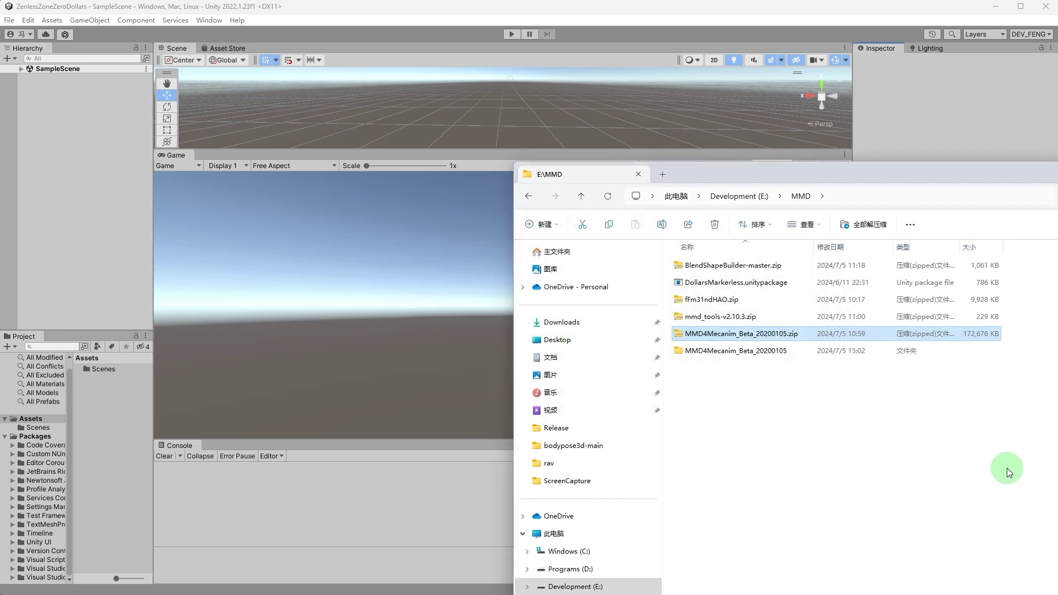
double_click(737, 270)
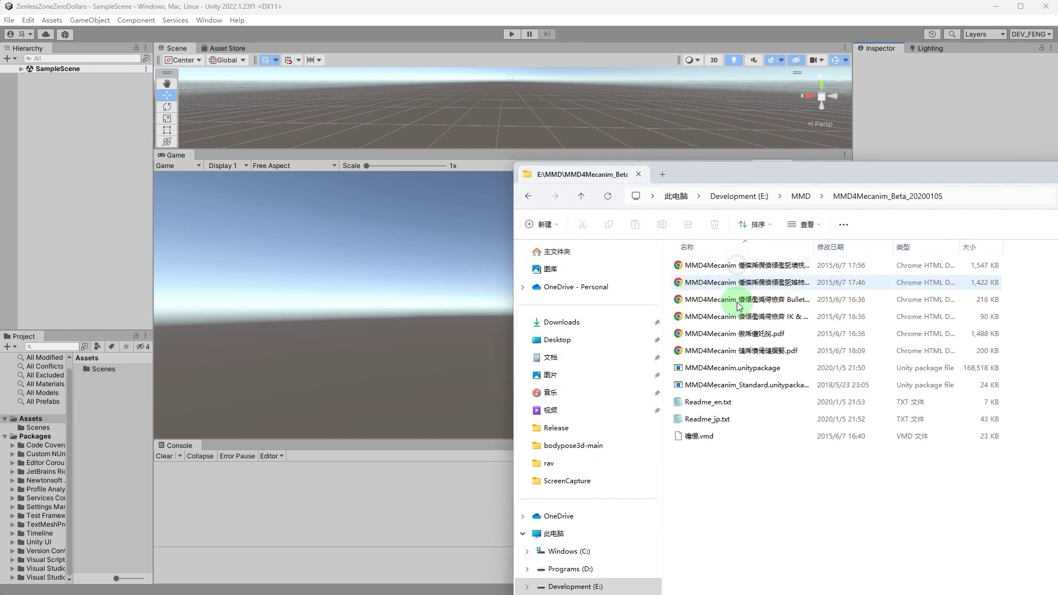
- Drag MMD4Mecanim.unitypackage into Unity's Project assets and import all its files
left_click(710, 373)
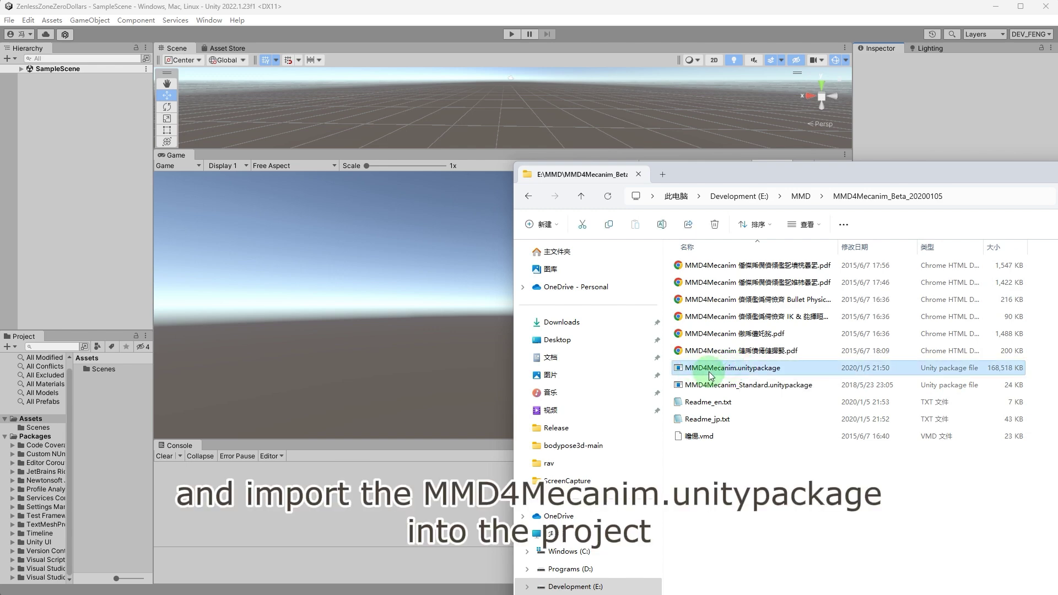
left_click_drag(710, 374, 105, 421)
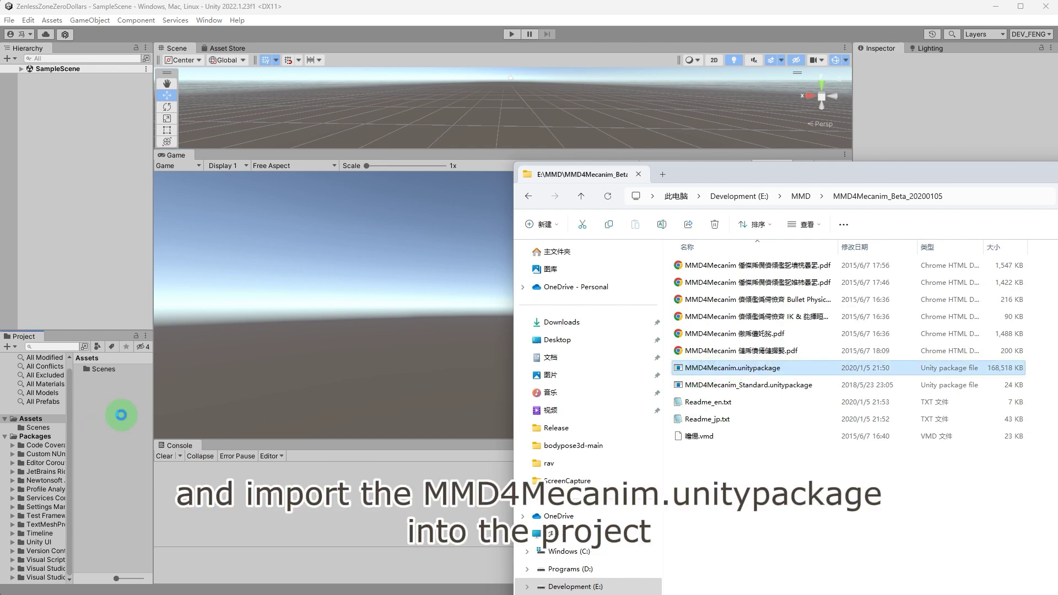
left_click_drag(104, 421, 122, 414)
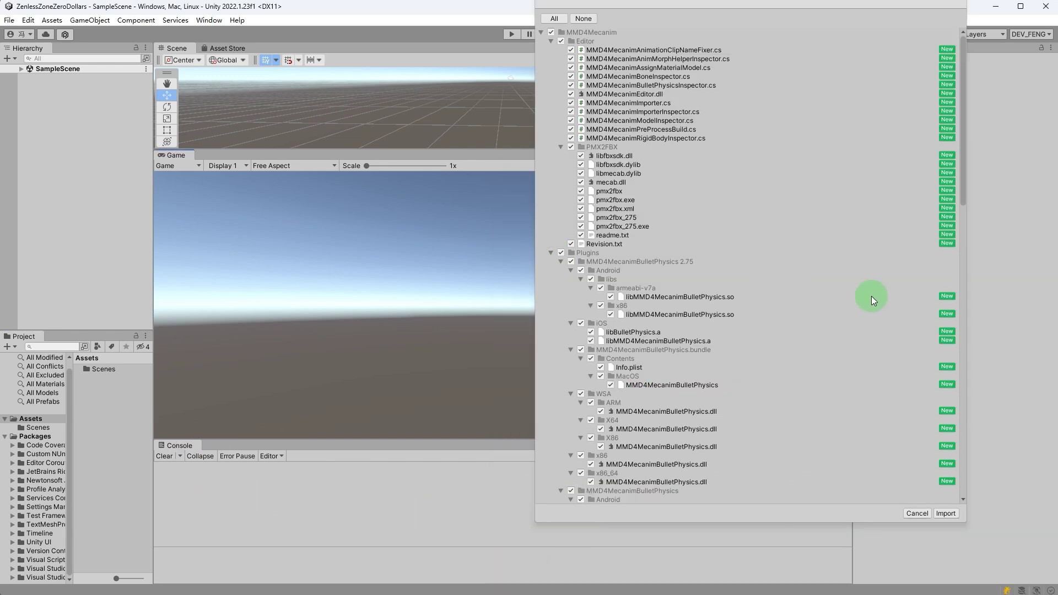
left_click(945, 512)
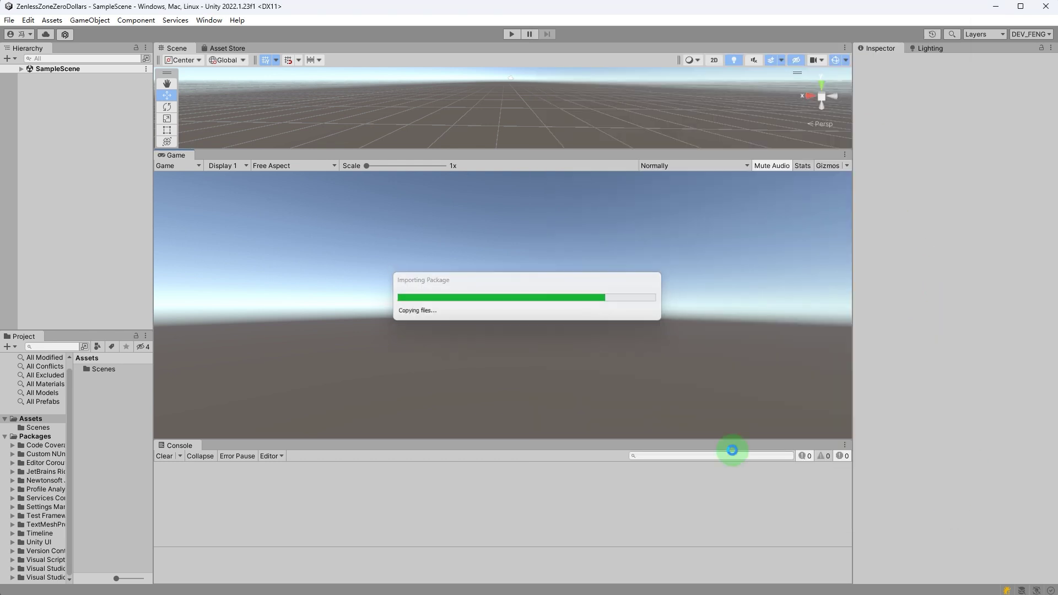
- Accept Unity's script API update, then bring up Blender's Add-ons preferences
left_click(559, 362)
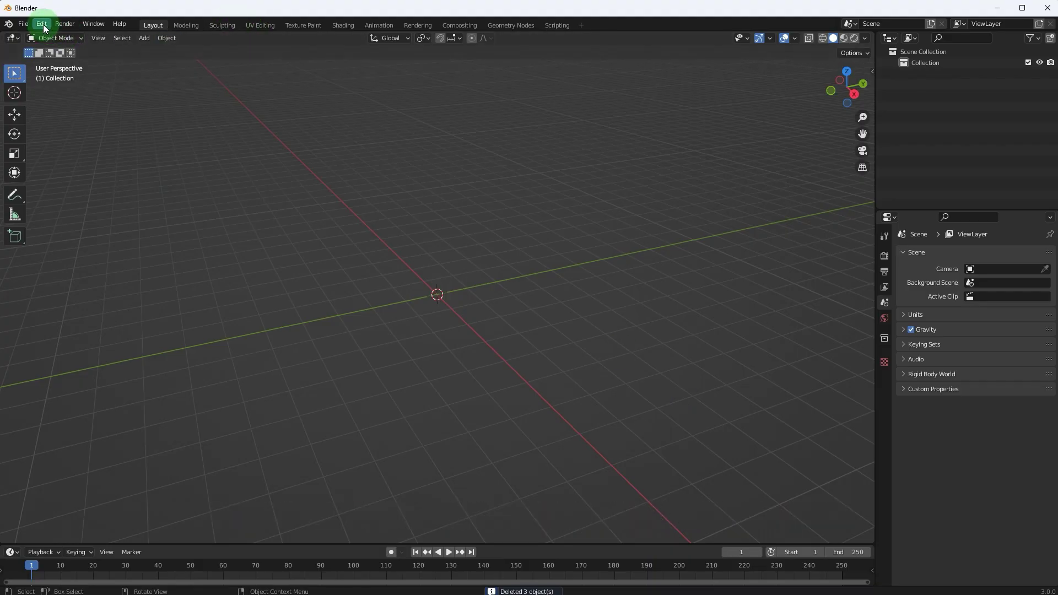
left_click(43, 24)
left_click(59, 177)
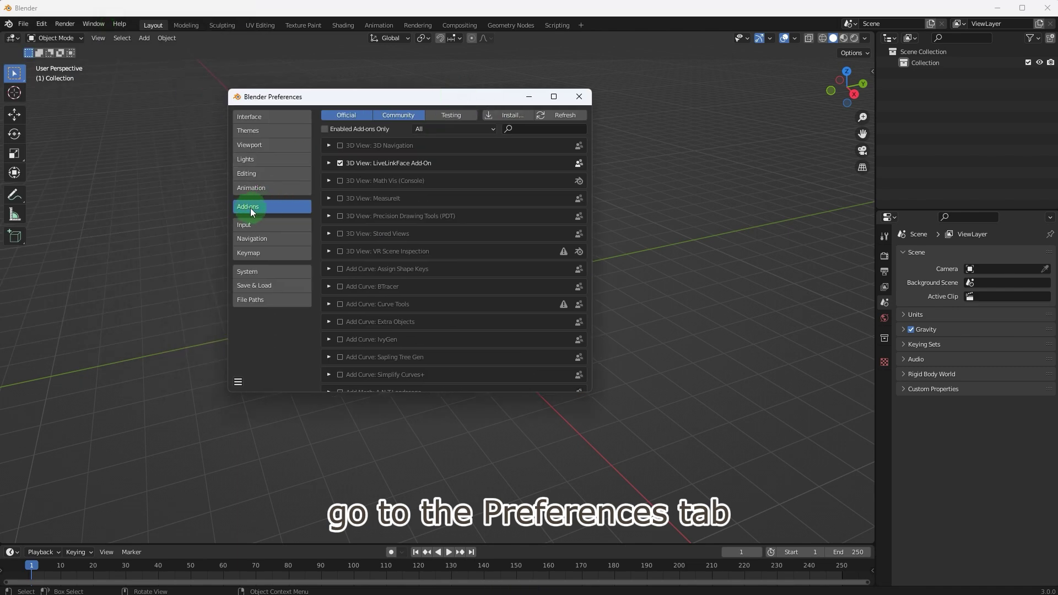
- Install mmd_tools-v2.10.3.zip as an add-on and tick mmd_tools to enable it
left_click(502, 114)
left_click(245, 154)
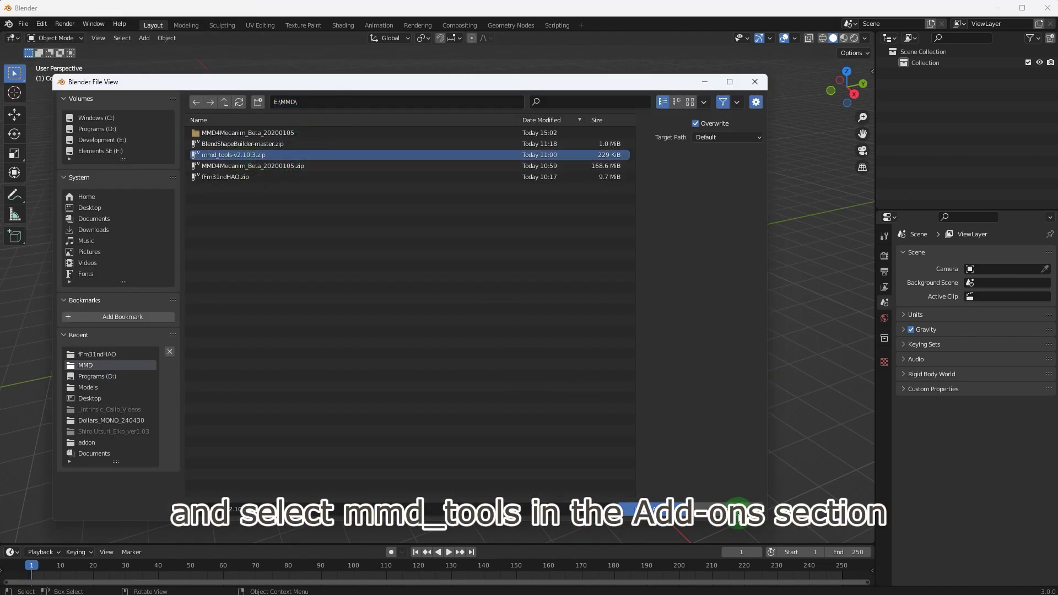
left_click(661, 508)
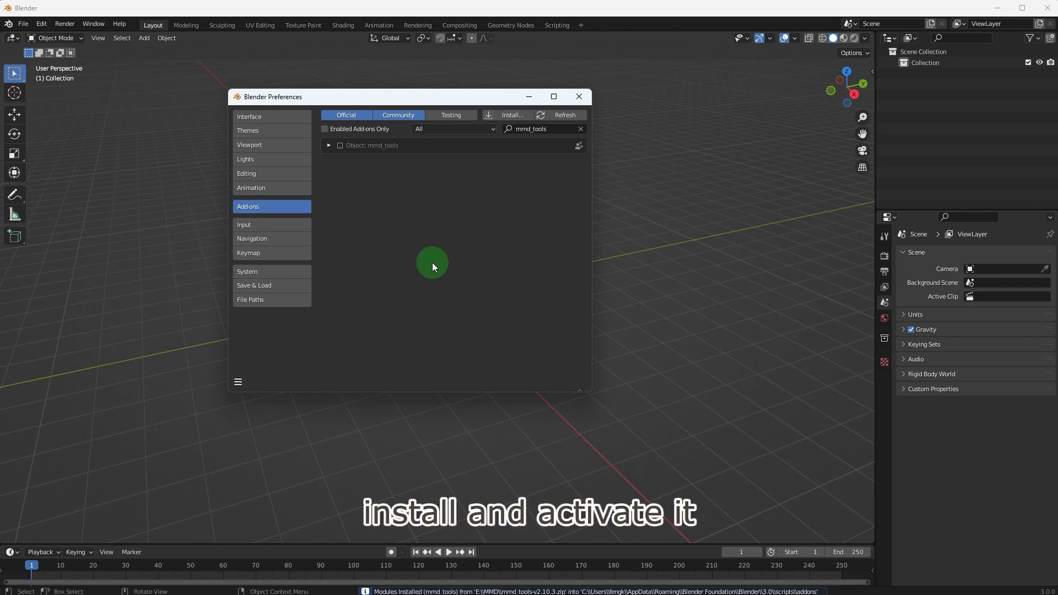
left_click(341, 145)
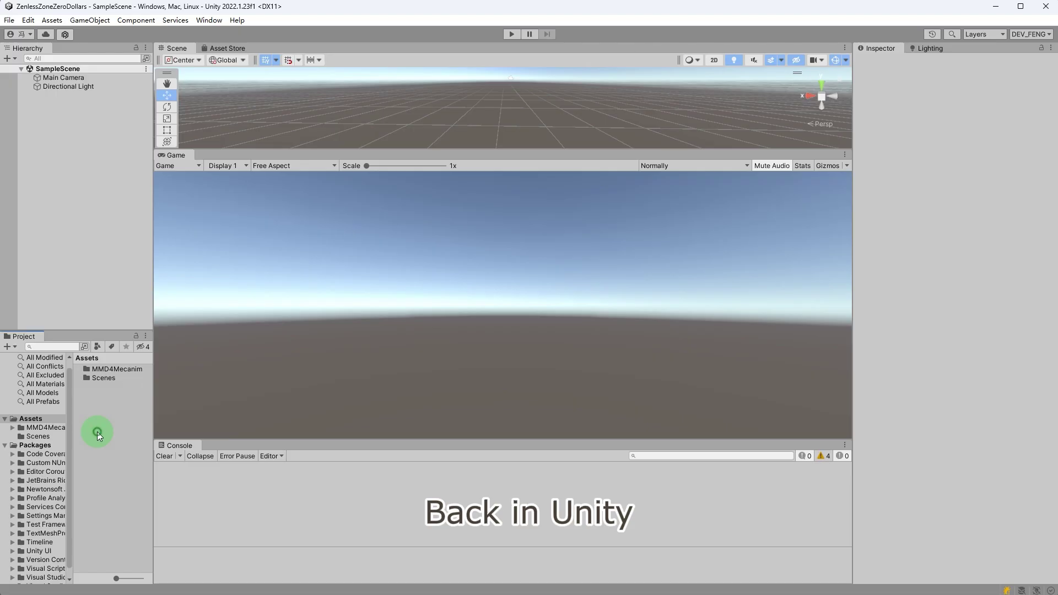
- Create a new folder named Vellen in Unity's Assets
right_click(98, 437)
mouse_move(177, 439)
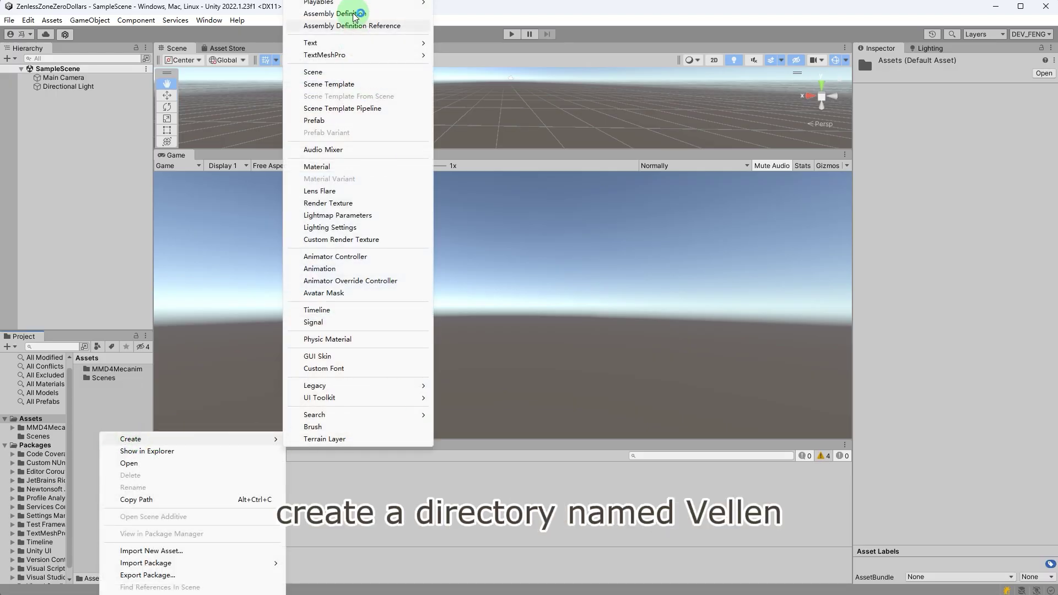
left_click(331, 1)
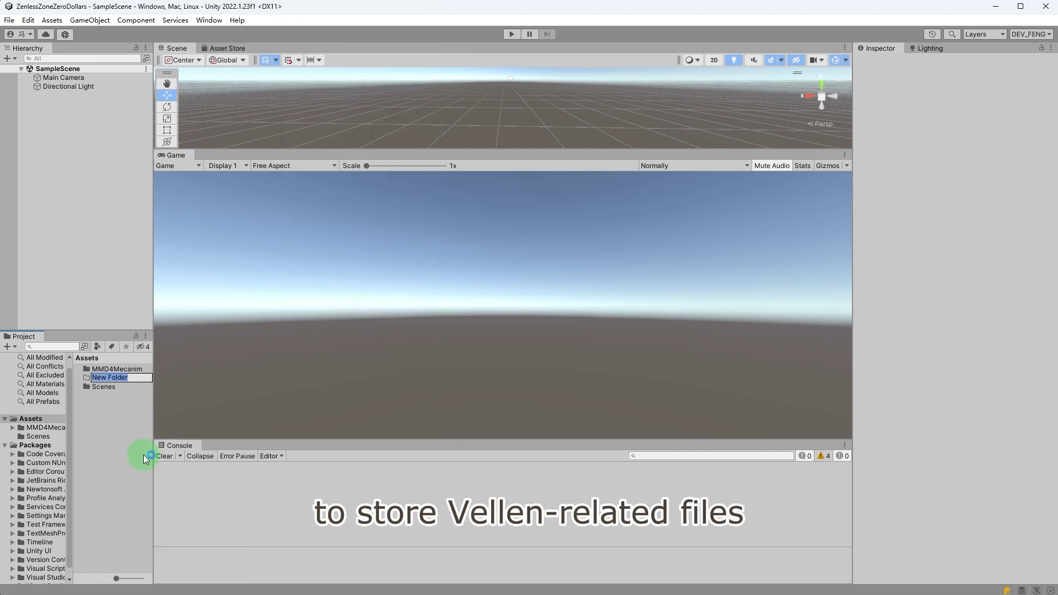
type("Vellen")
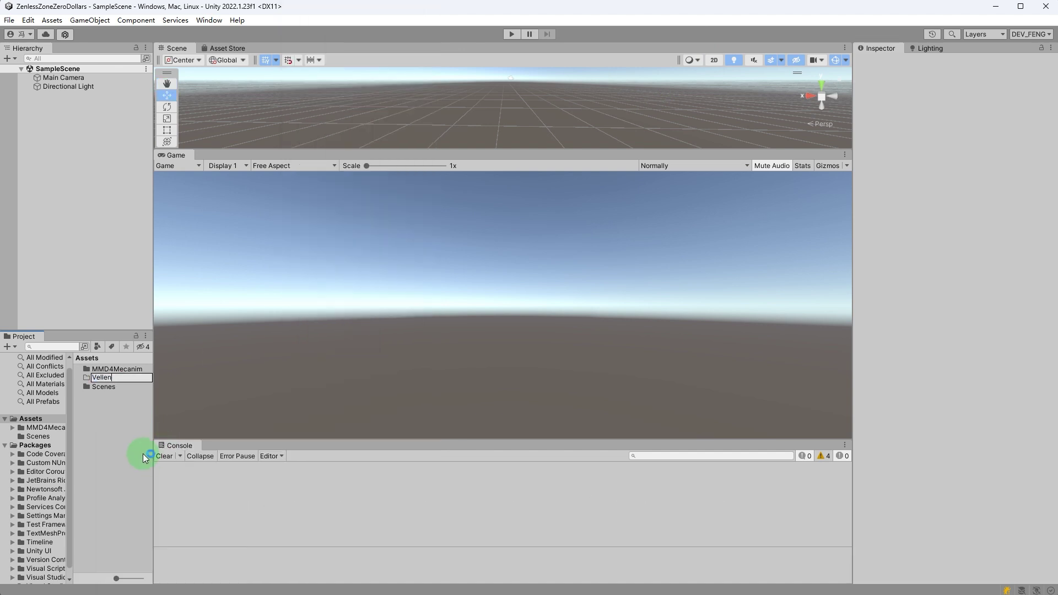
key("Return")
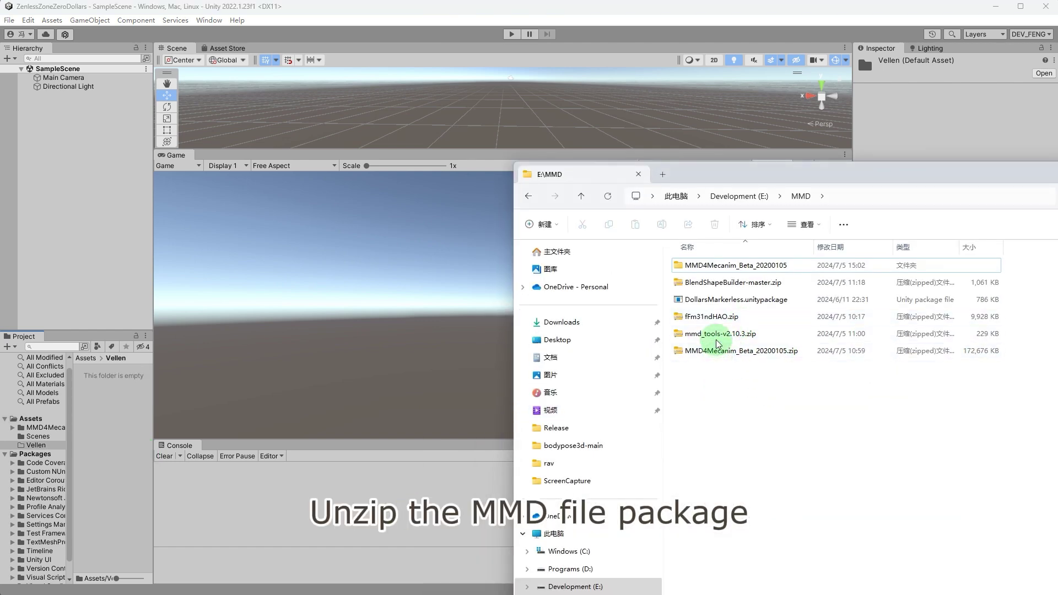
- Extract fFm31ndHAO.zip here and drag 艾莲.pmx into Unity's Vellen folder
right_click(711, 318)
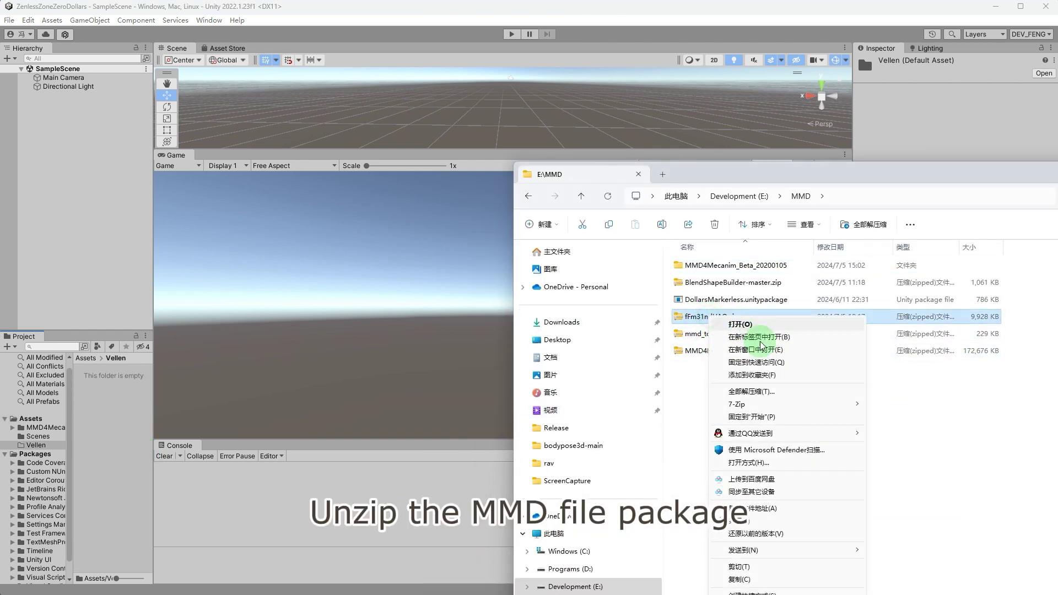
mouse_move(782, 403)
left_click(891, 441)
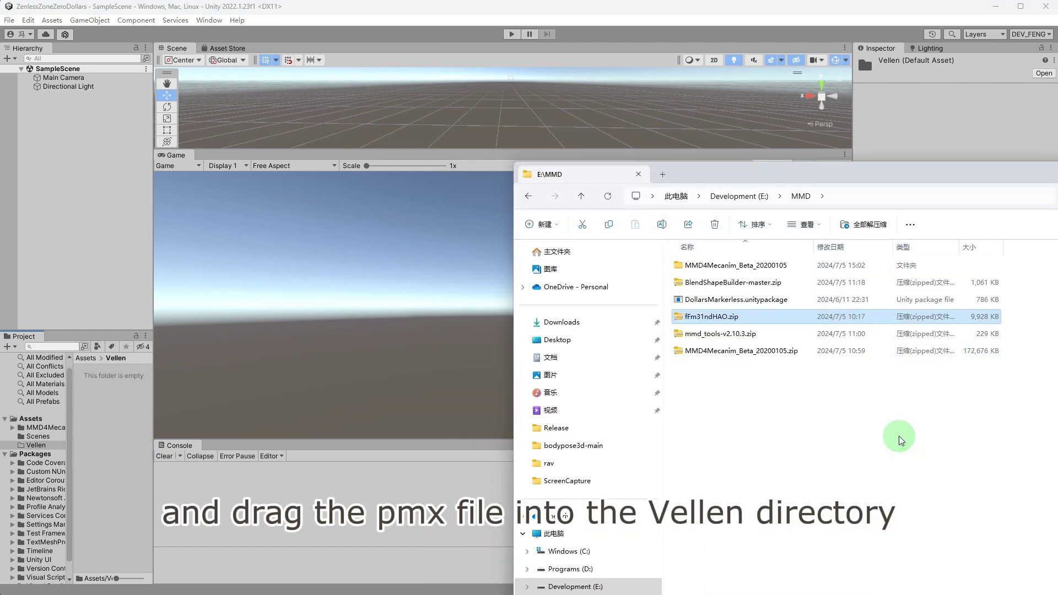
double_click(727, 269)
left_click_drag(707, 374, 110, 422)
key("alt+Tab")
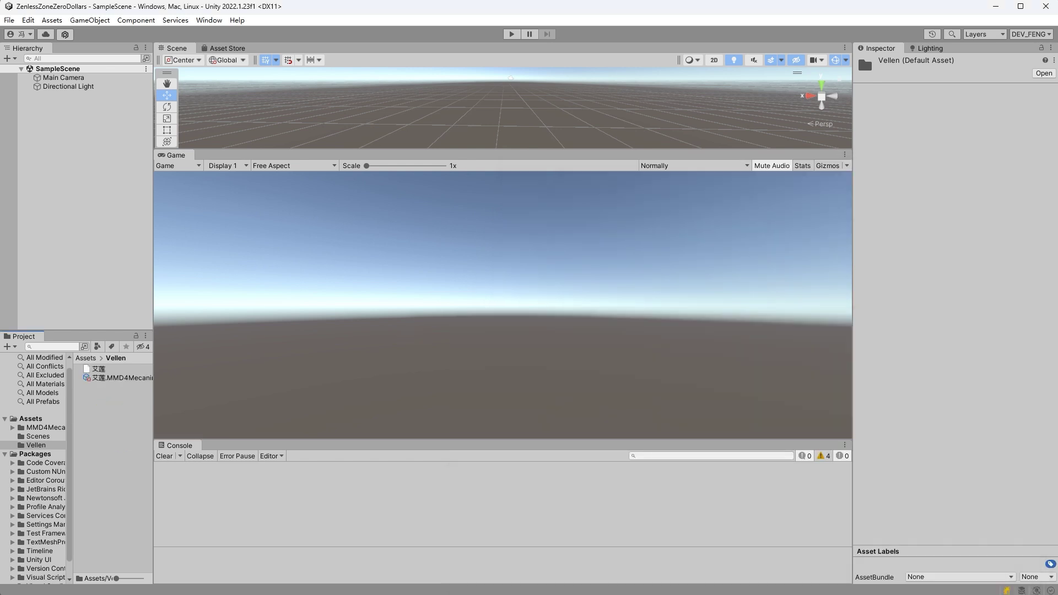
- Agree to 艾莲.MMD4Mecanim's terms to generate the FBX, then apply a Humanoid rig to it
left_click(112, 379)
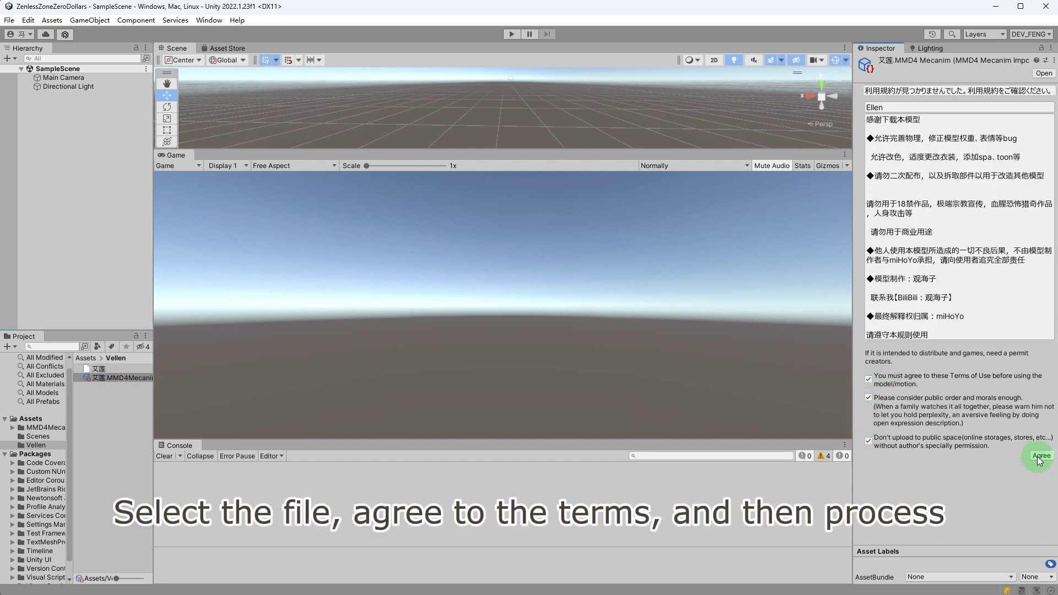
left_click(1041, 456)
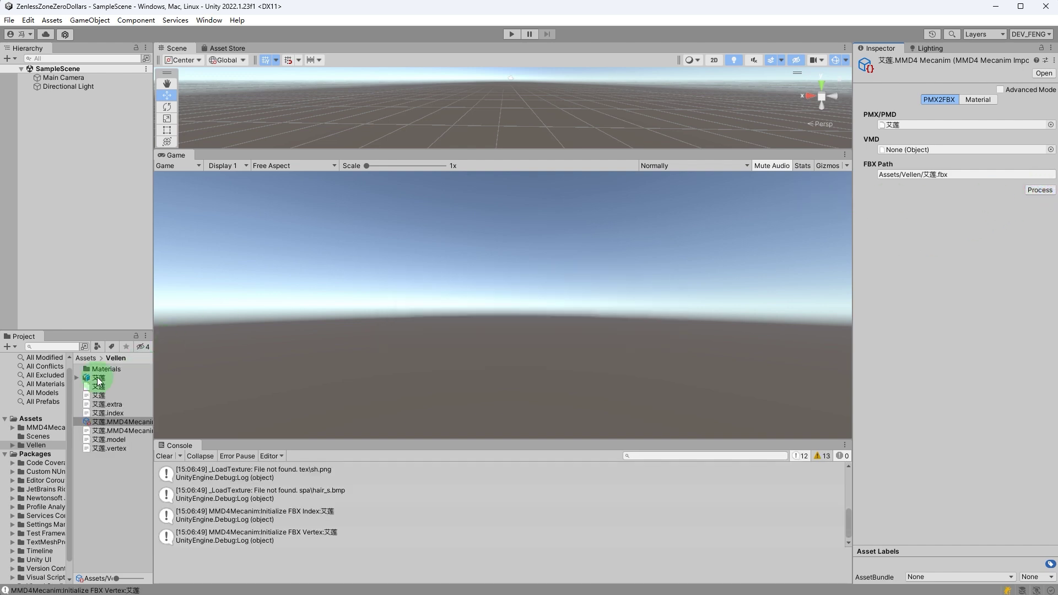
left_click(98, 379)
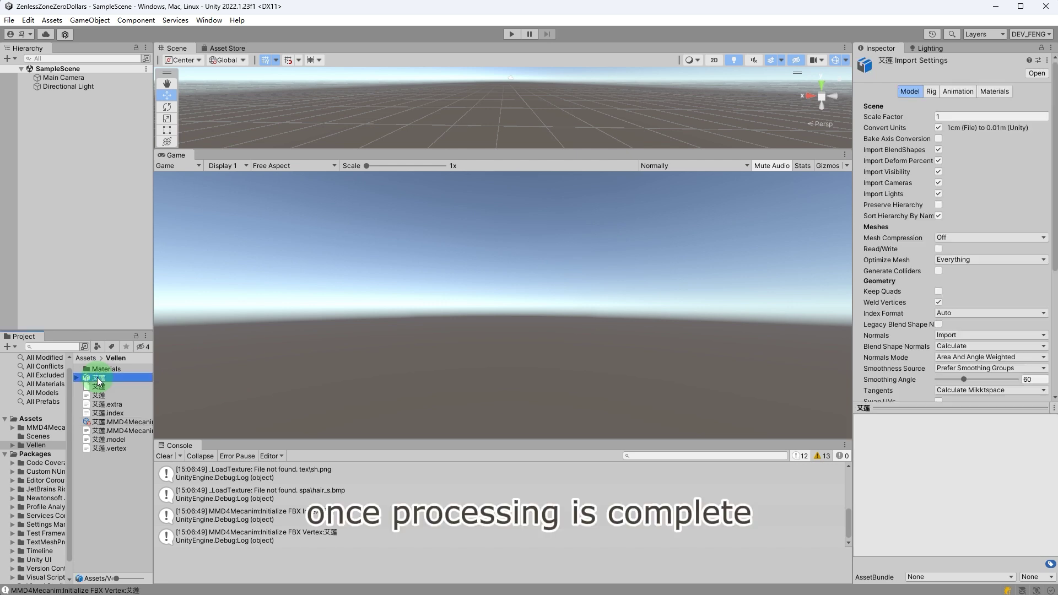
left_click(931, 91)
left_click(967, 109)
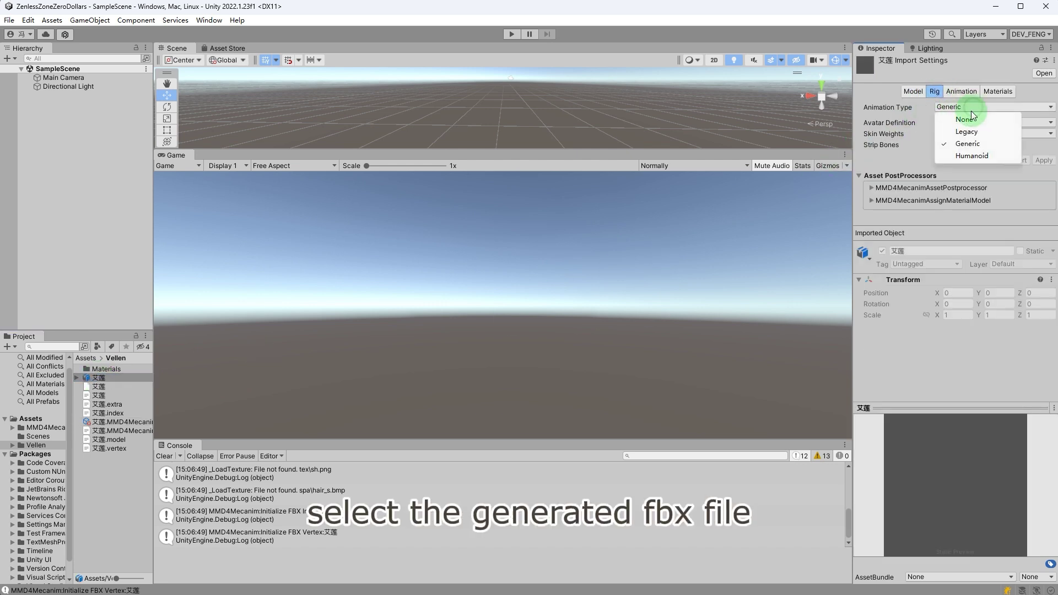
left_click(959, 157)
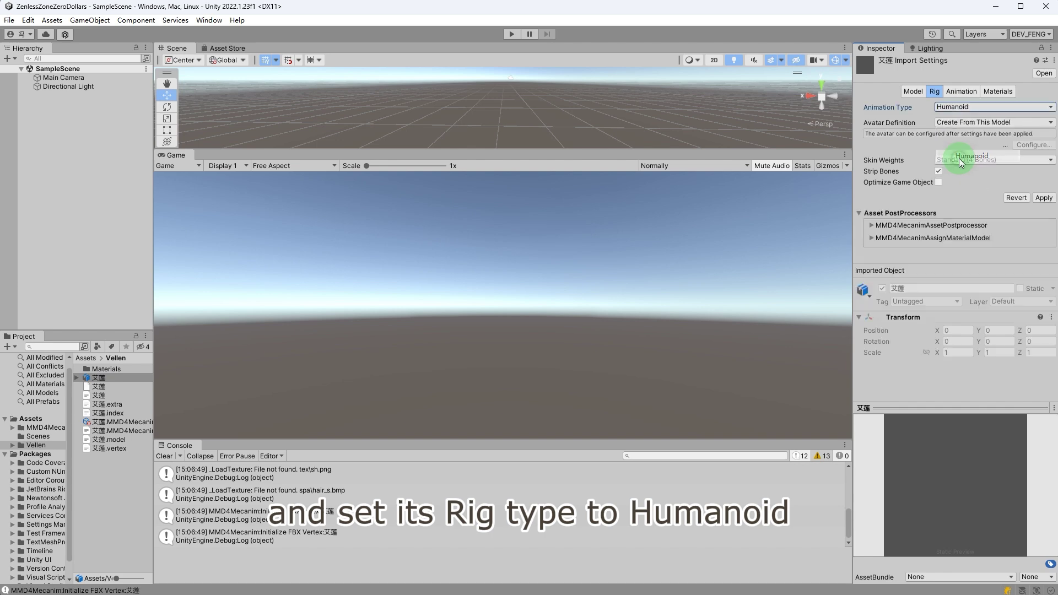
left_click(1041, 188)
left_click(406, 372)
- Step through the Materials folder's assets, including 0._, 1._2, 8.matsuge and 13.o
double_click(116, 369)
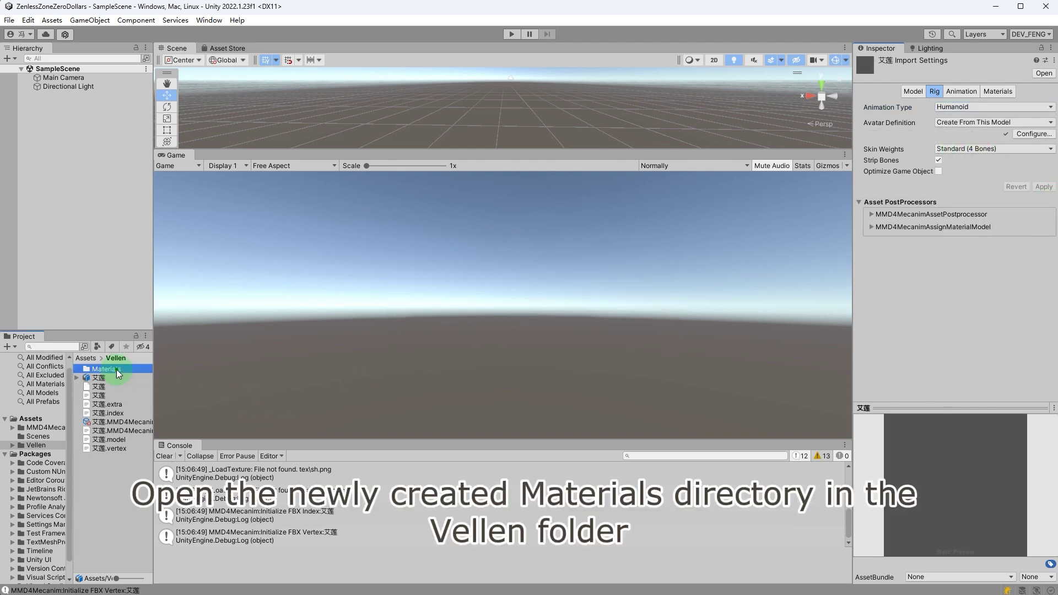
left_click(112, 373)
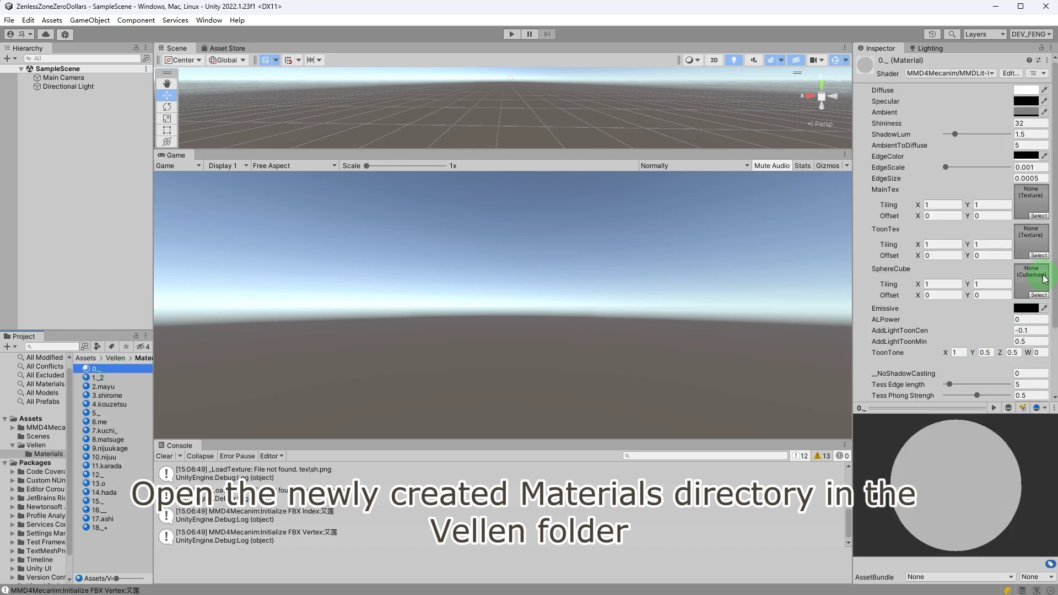
left_click(116, 378)
left_click(112, 395)
left_click(107, 413)
left_click(110, 440)
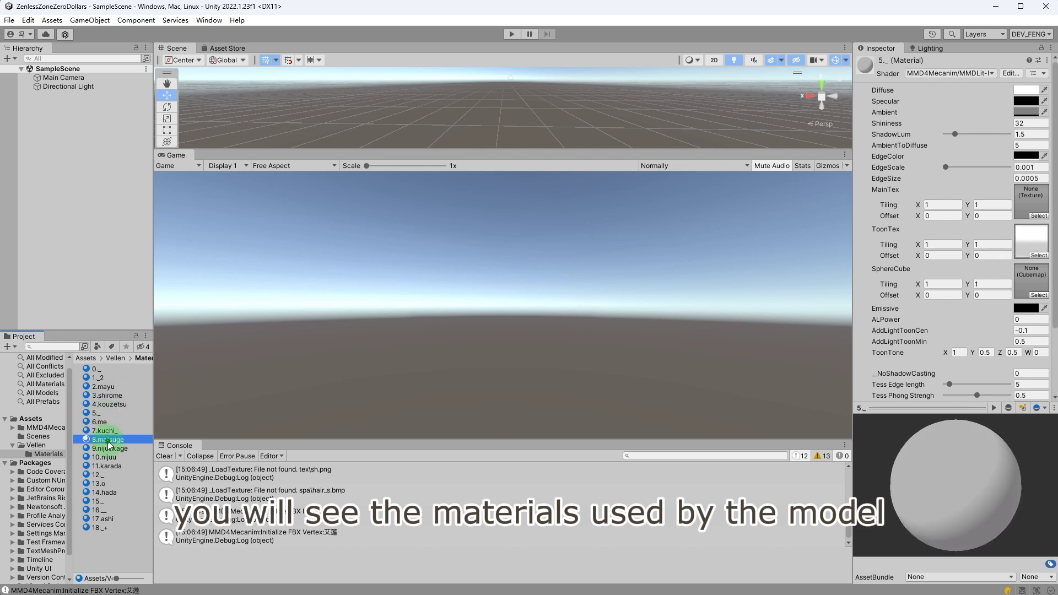
left_click(107, 483)
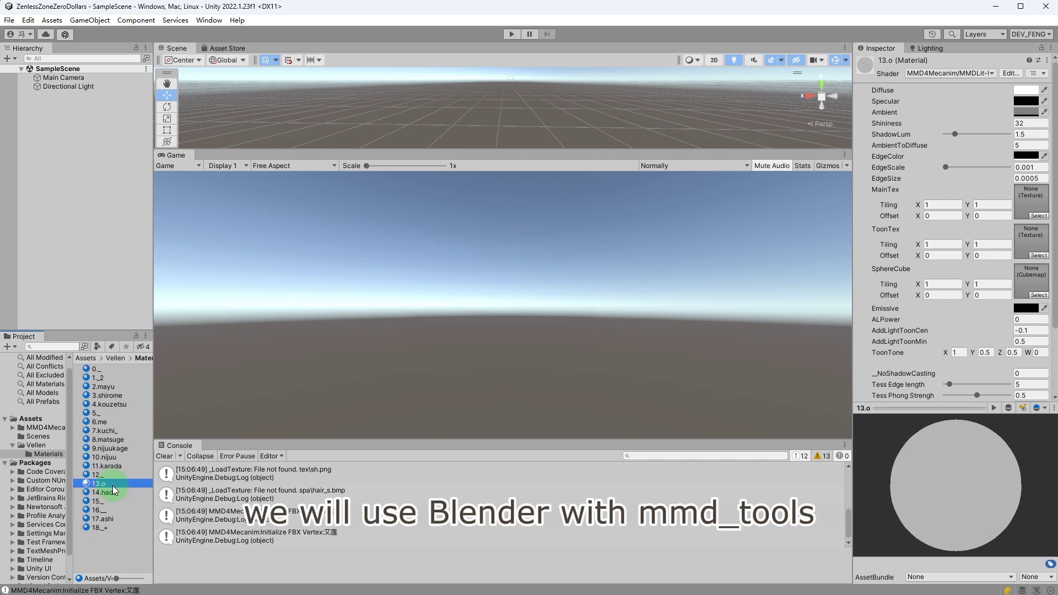
- Import 艾莲.pmx via File > Import > MikuMikuDance Model (.pmd, .pmx)
left_click(22, 24)
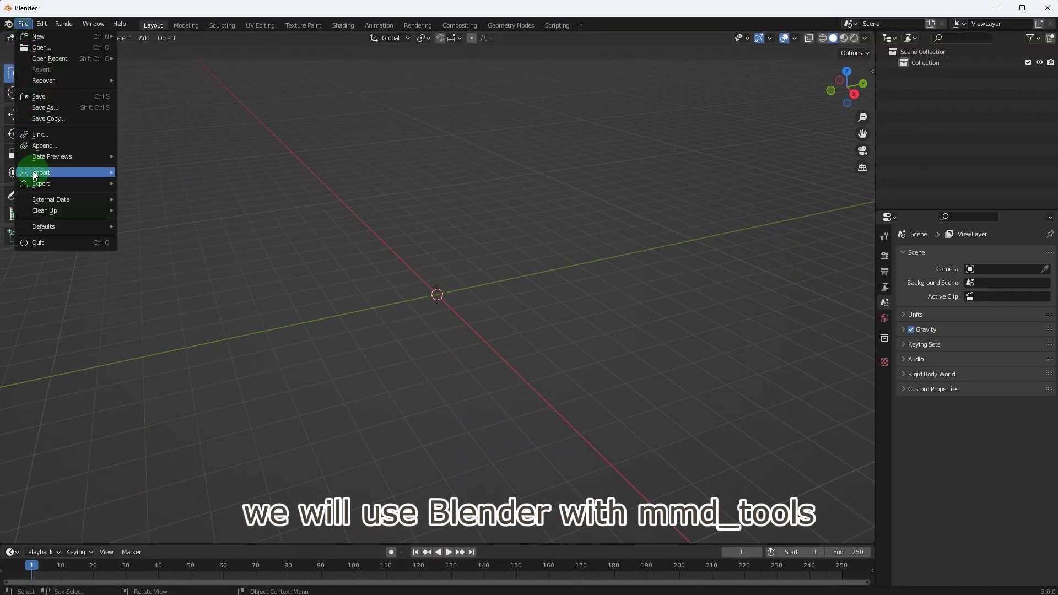
mouse_move(41, 172)
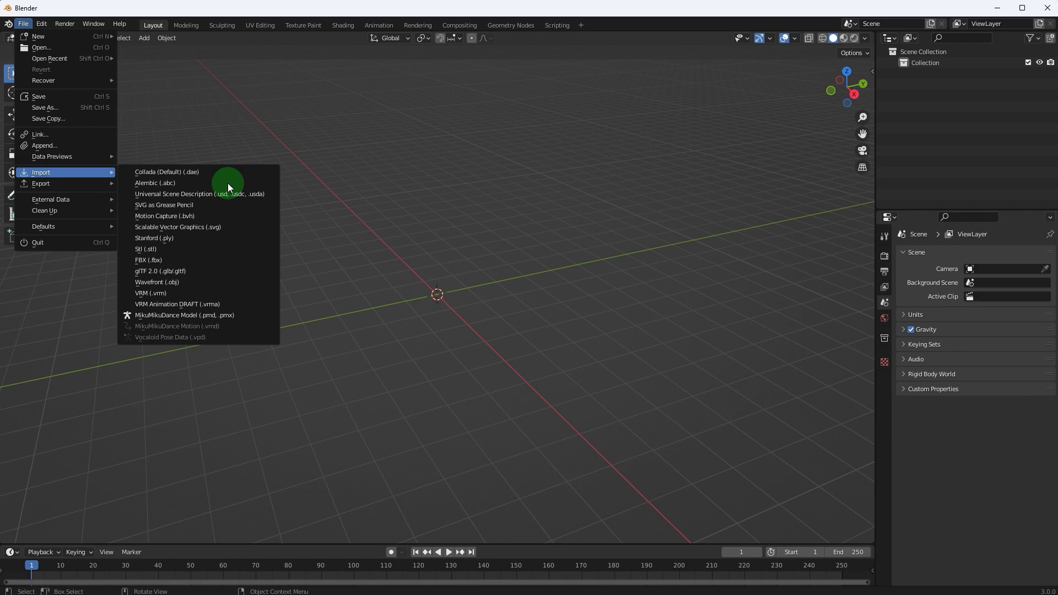
left_click(239, 316)
left_click(353, 156)
left_click(775, 511)
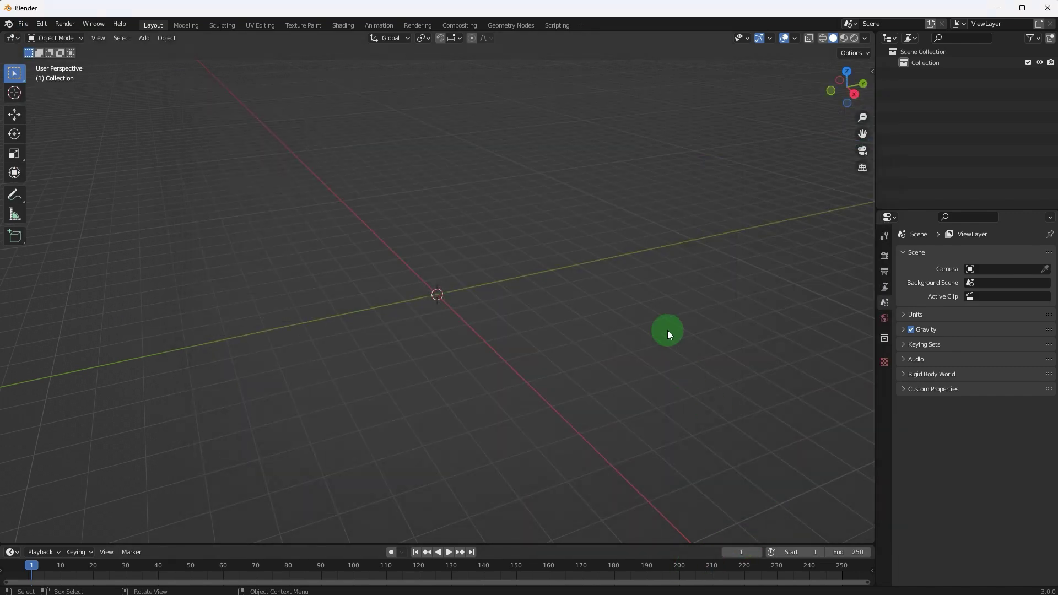
- Expand the model and 艾莲_arm in the Outliner and make 艾莲_mesh active
left_click(904, 73)
left_click(914, 106)
left_click(928, 152)
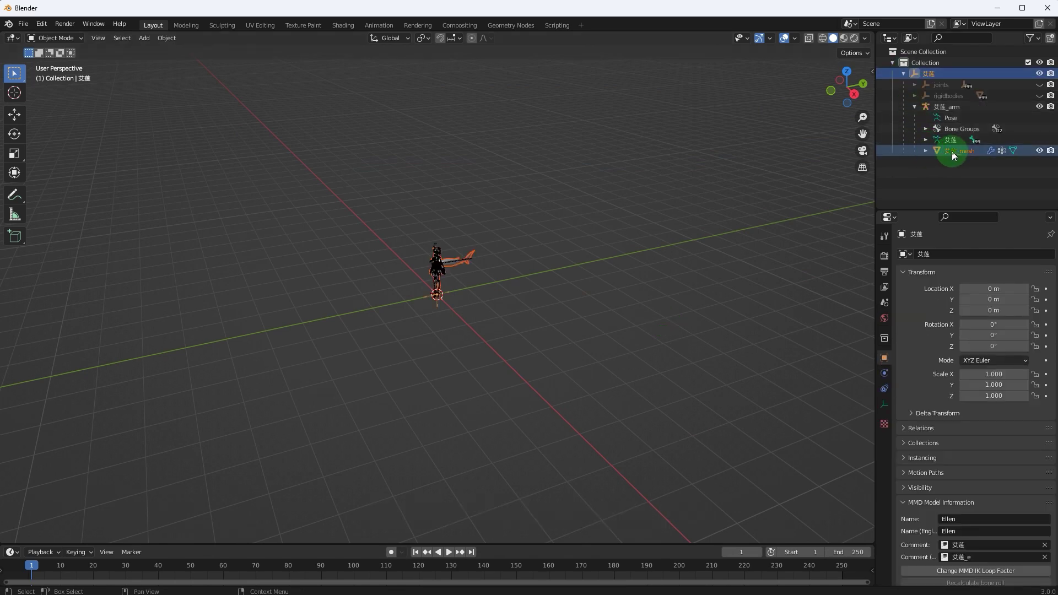
left_click(951, 151)
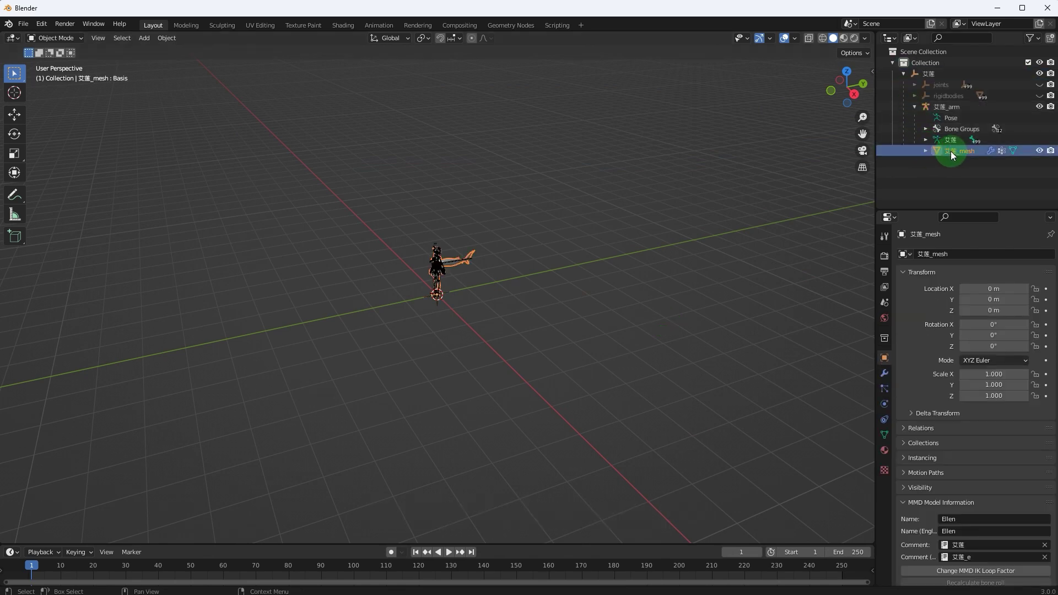
- Enlarge 艾莲_mesh's Material Properties list to show all 19 materials, 颜 through 髪+
left_click(884, 452)
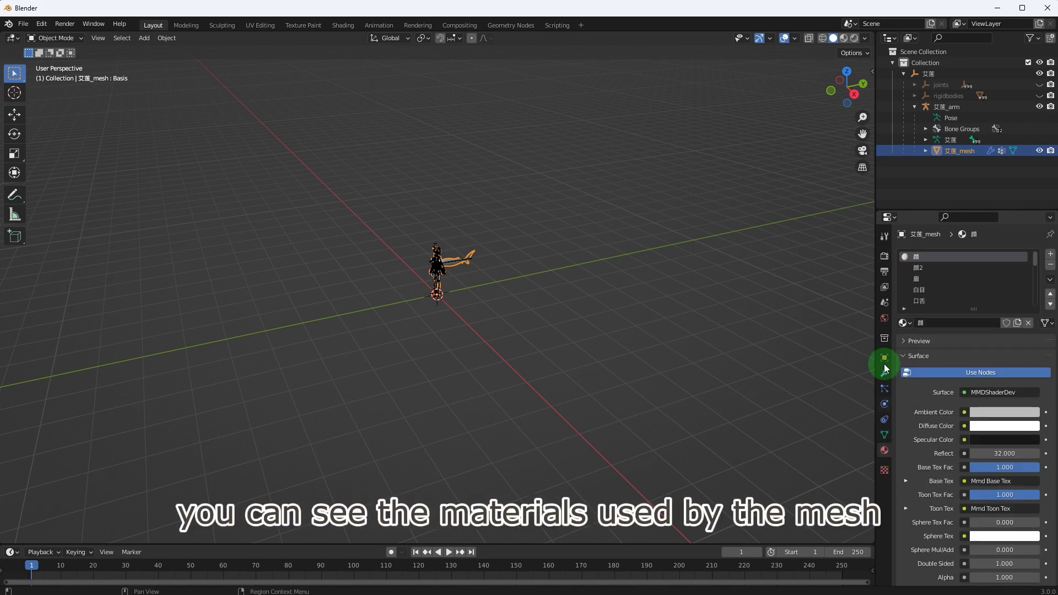
left_click_drag(892, 342, 791, 342)
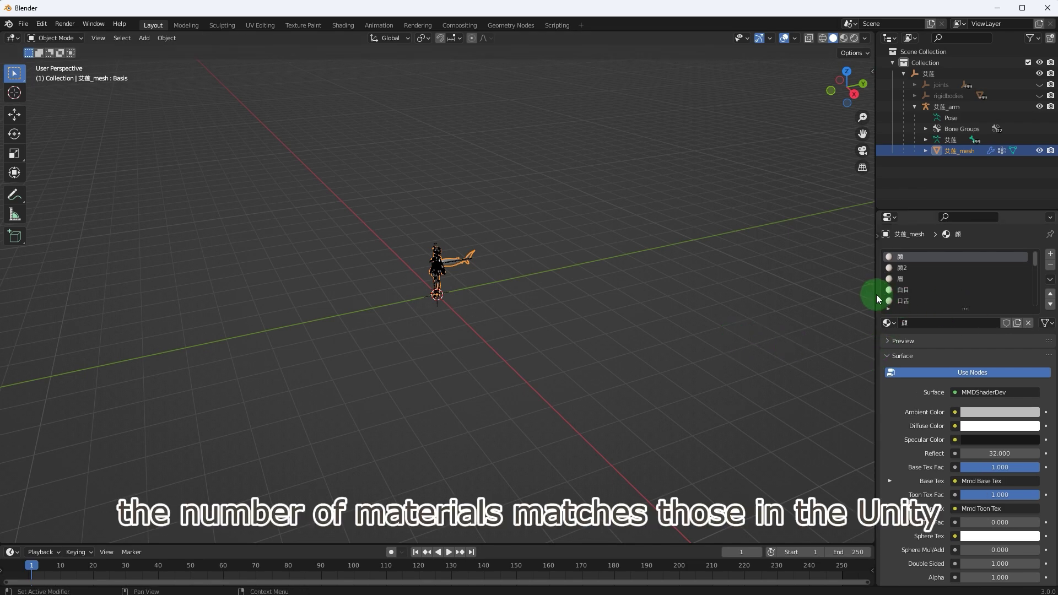
left_click_drag(875, 293, 698, 292)
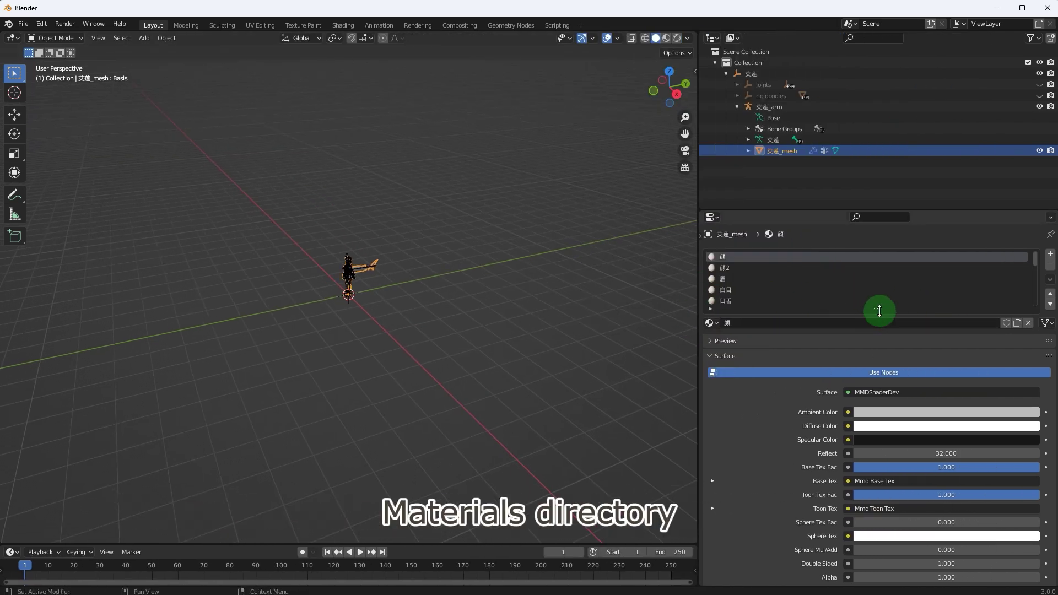
left_click_drag(875, 309, 861, 406)
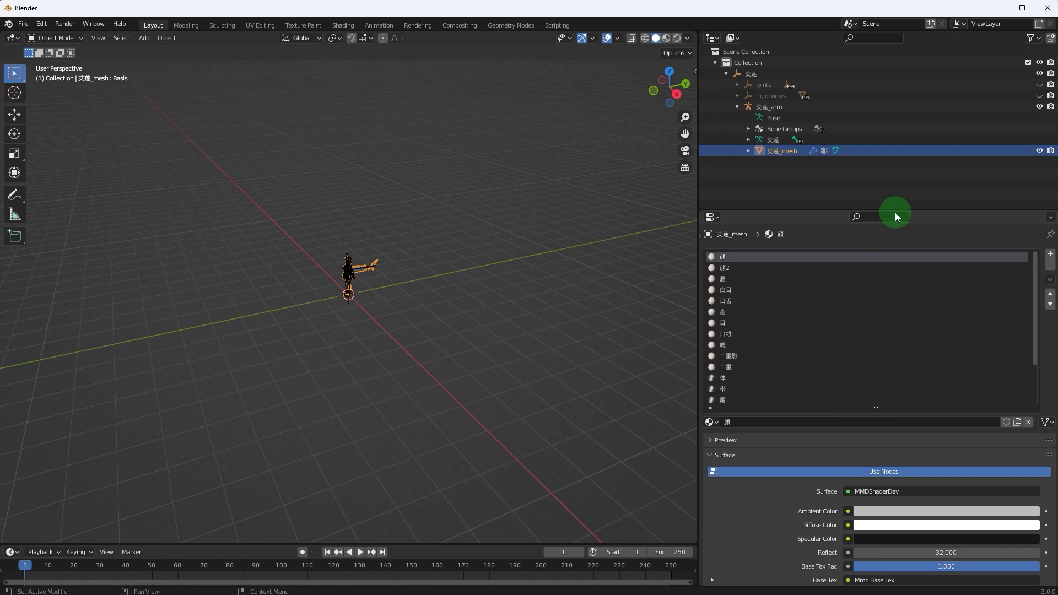
left_click_drag(901, 193, 901, 126)
left_click_drag(877, 331, 864, 395)
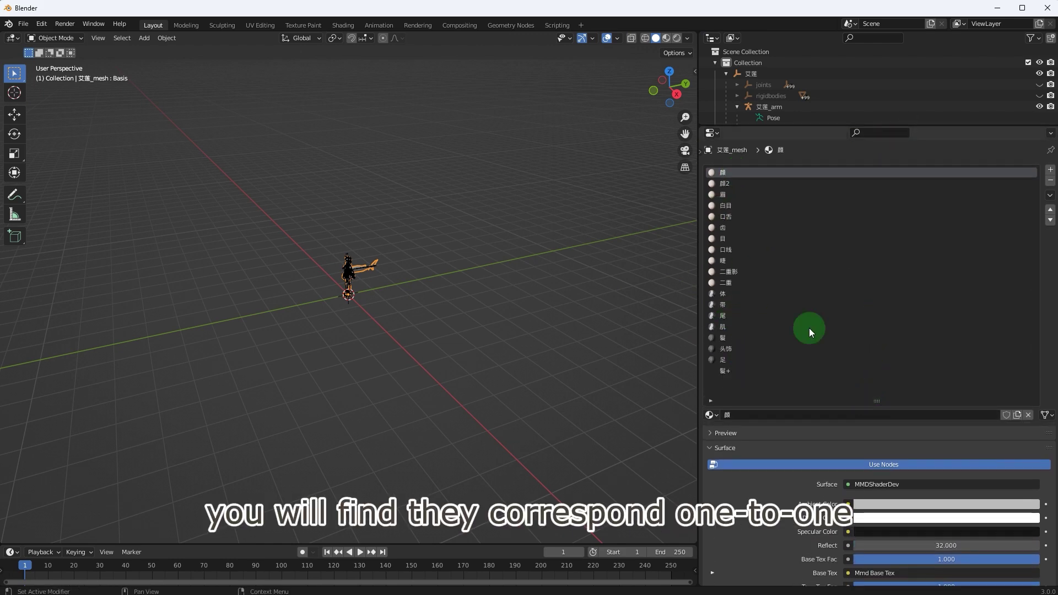
- Snap Unity left of Blender and copy the five tex-folder textures (sh.png, 髪, 体, 武器, 顔.tga) into Unity's Materials folder
left_click(172, 391)
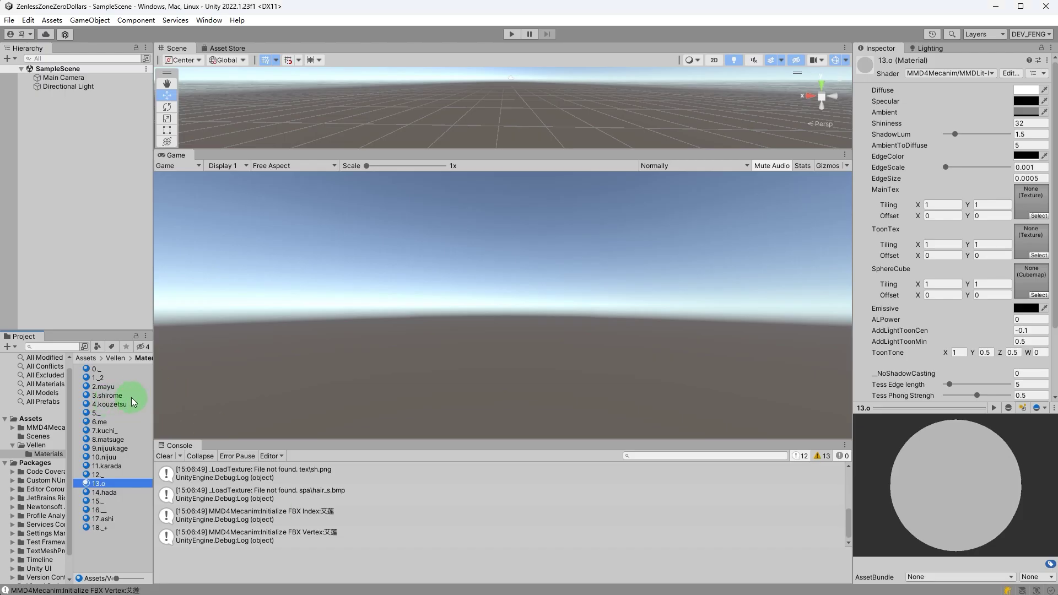
left_click_drag(154, 401, 170, 421)
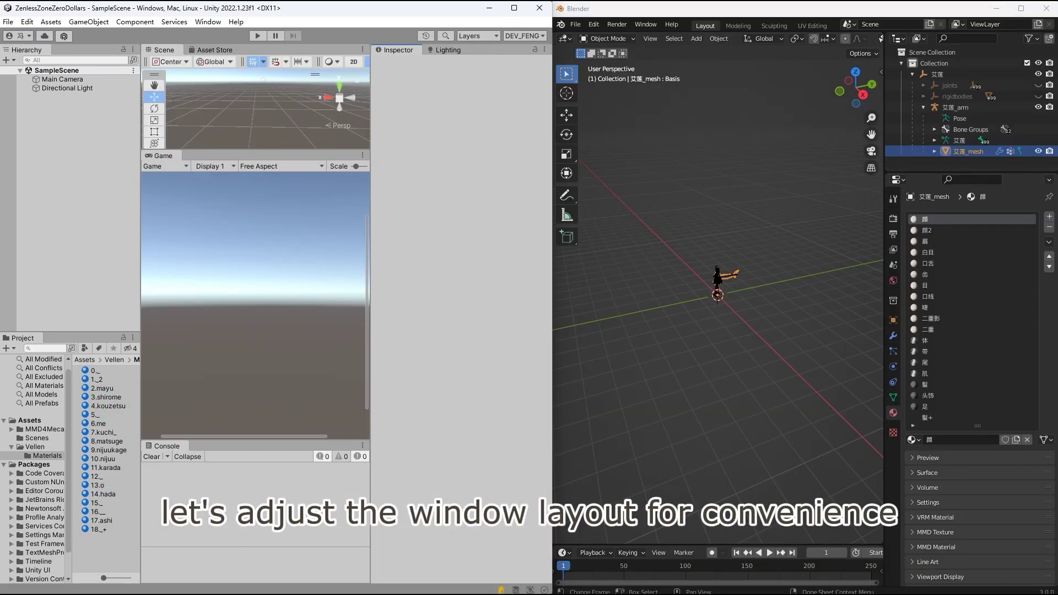
key("alt+Tab")
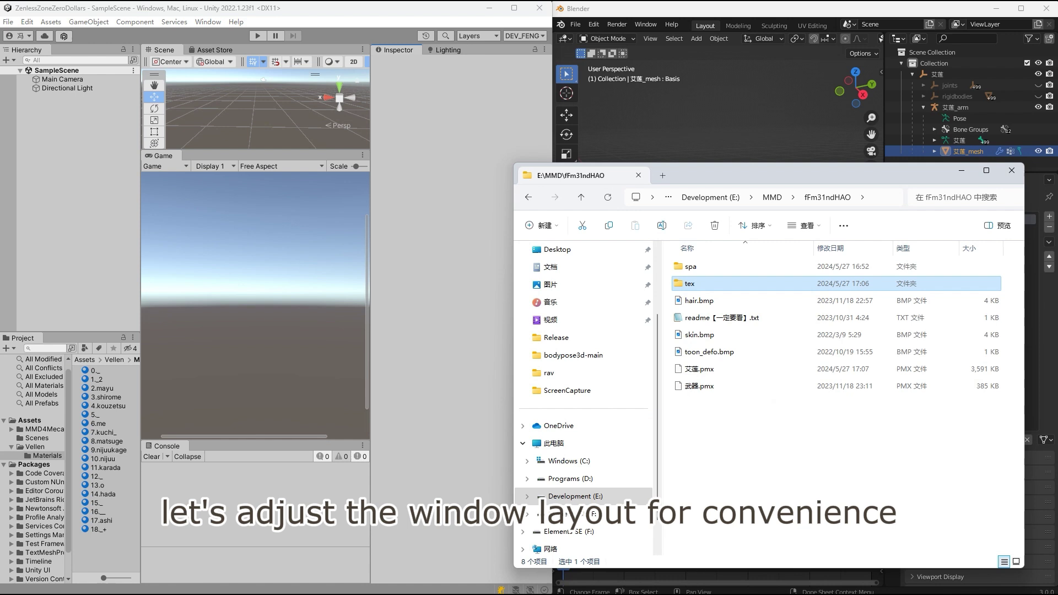
double_click(698, 285)
left_click_drag(971, 333, 724, 267)
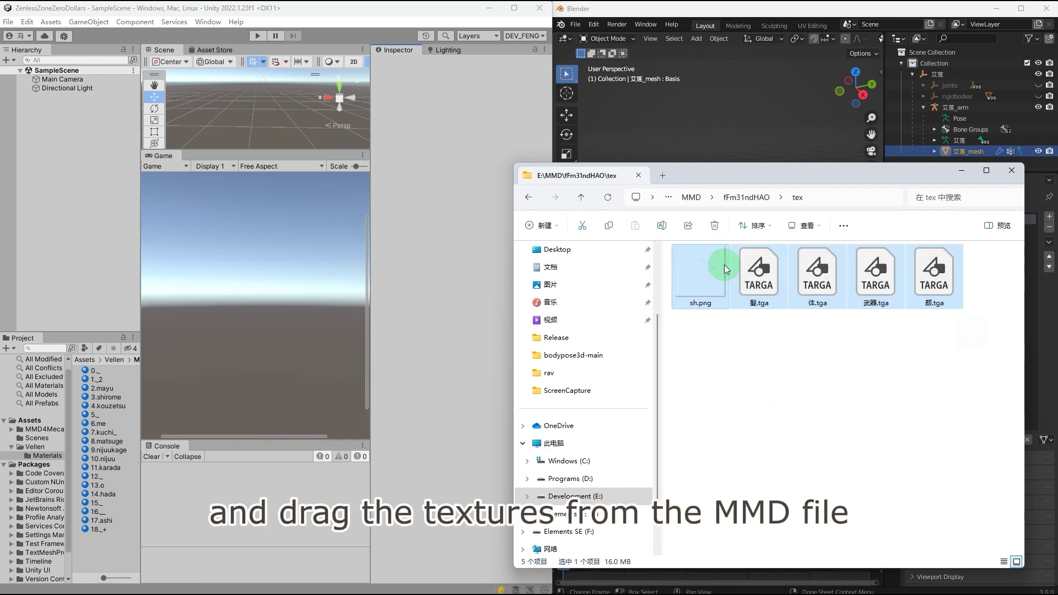
left_click_drag(101, 544, 101, 545)
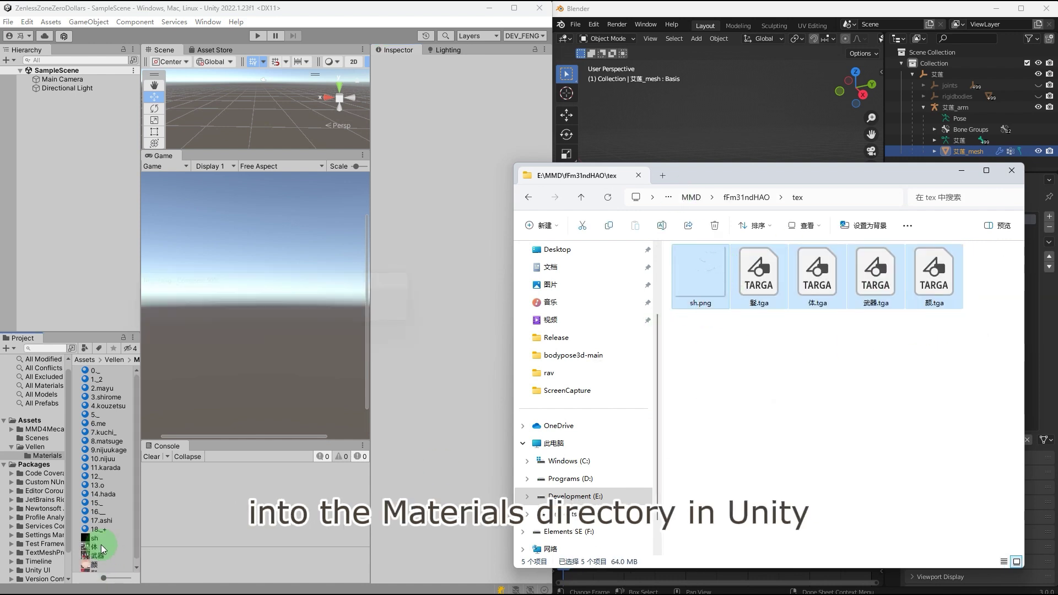
left_click(961, 170)
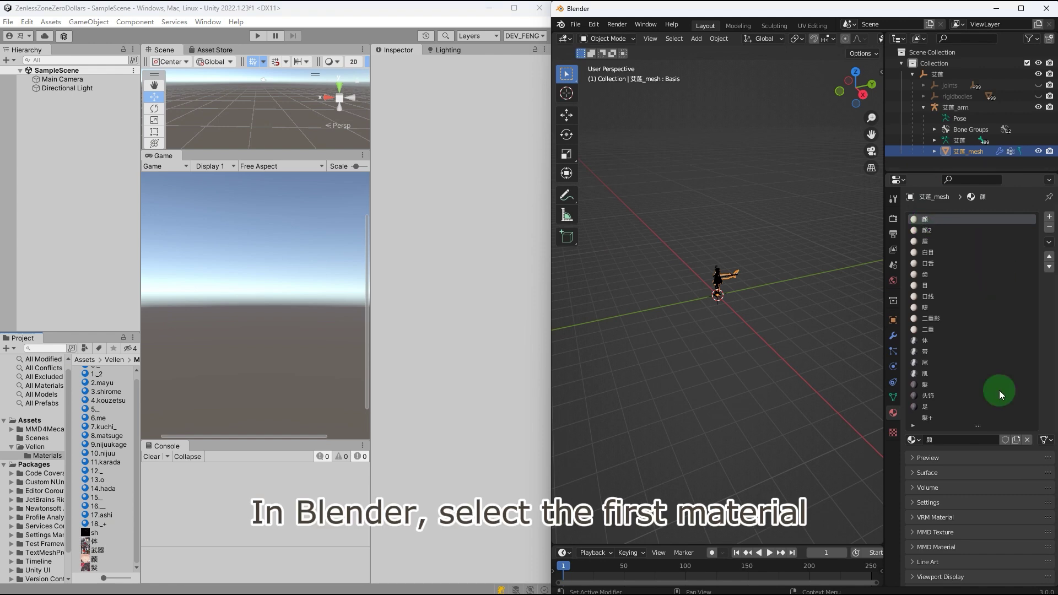
- Drop the 顔.tga face texture into material 0._'s MainTex slot
left_click(927, 475)
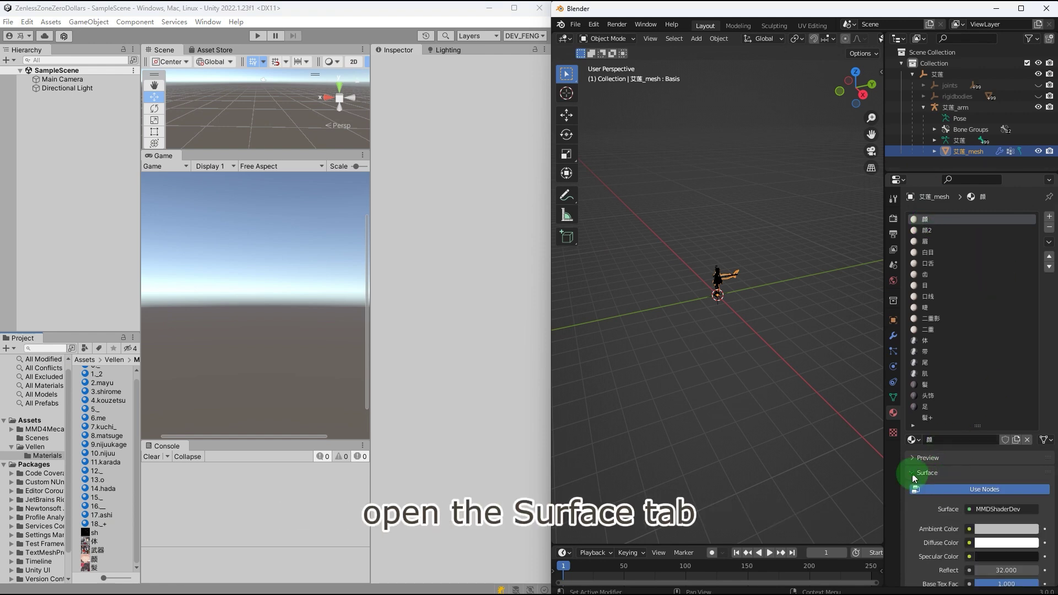
scroll(967, 419, "down", 3)
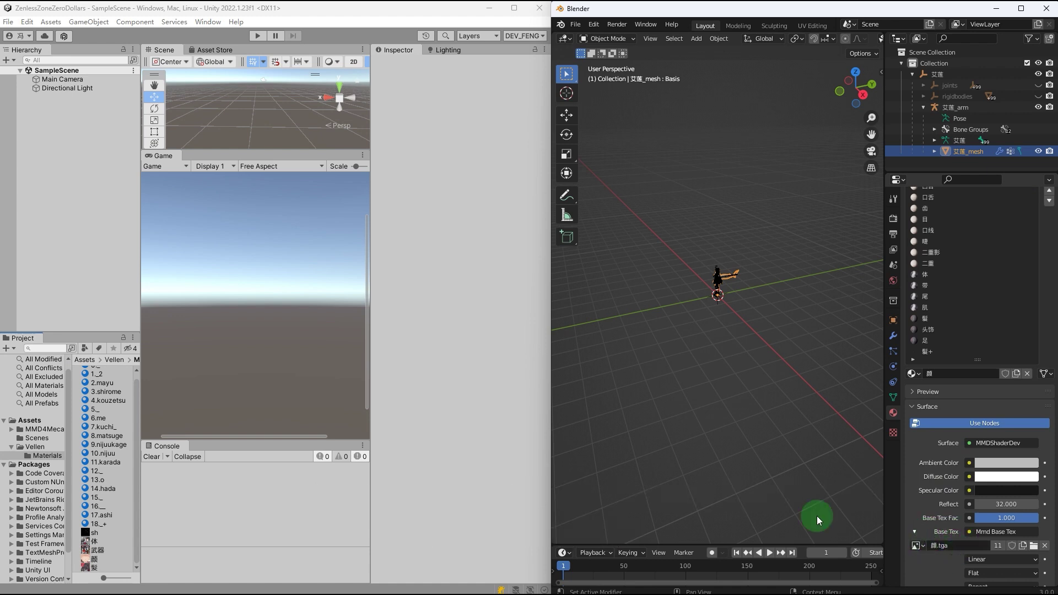
scroll(108, 403, "up", 1)
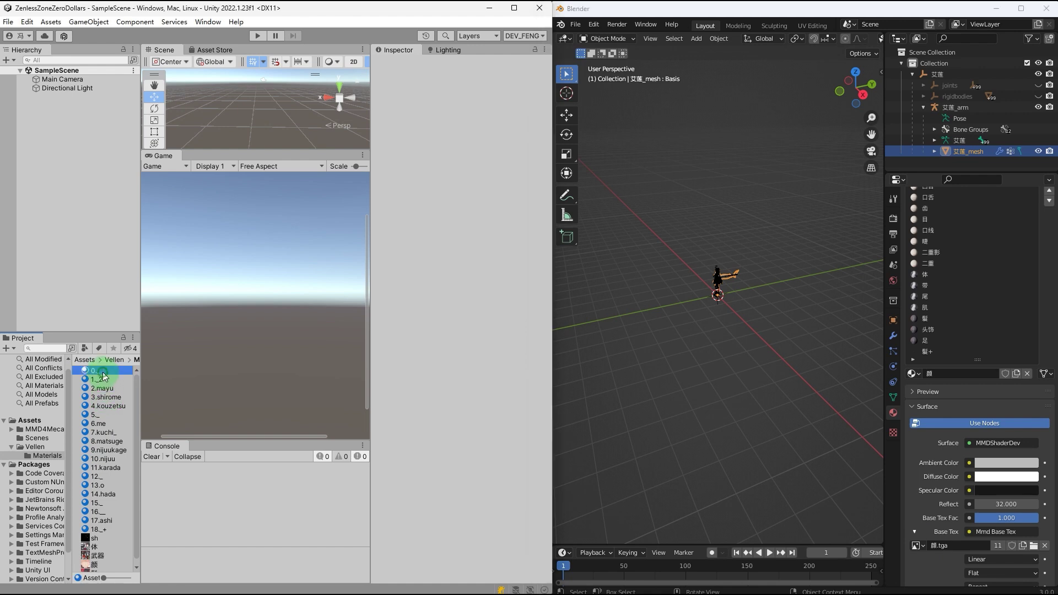
left_click(103, 371)
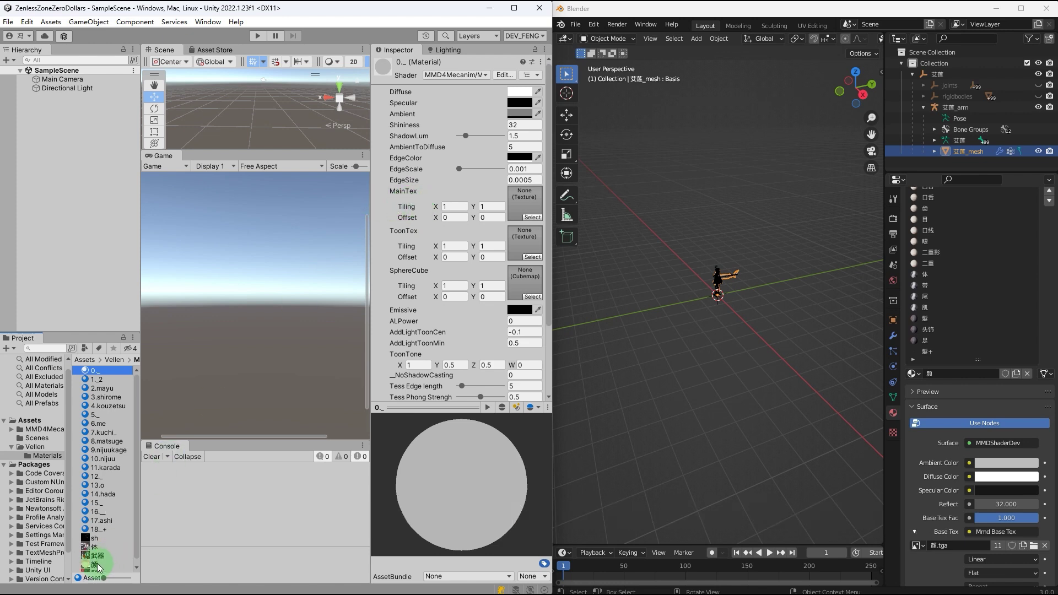
left_click_drag(94, 564, 474, 244)
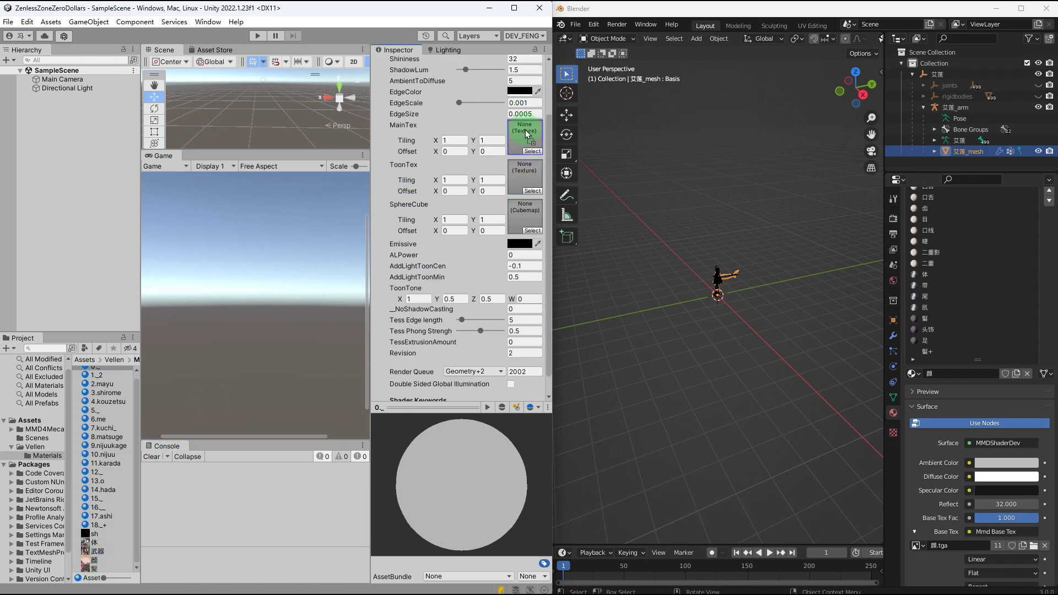
left_click_drag(526, 133, 524, 132)
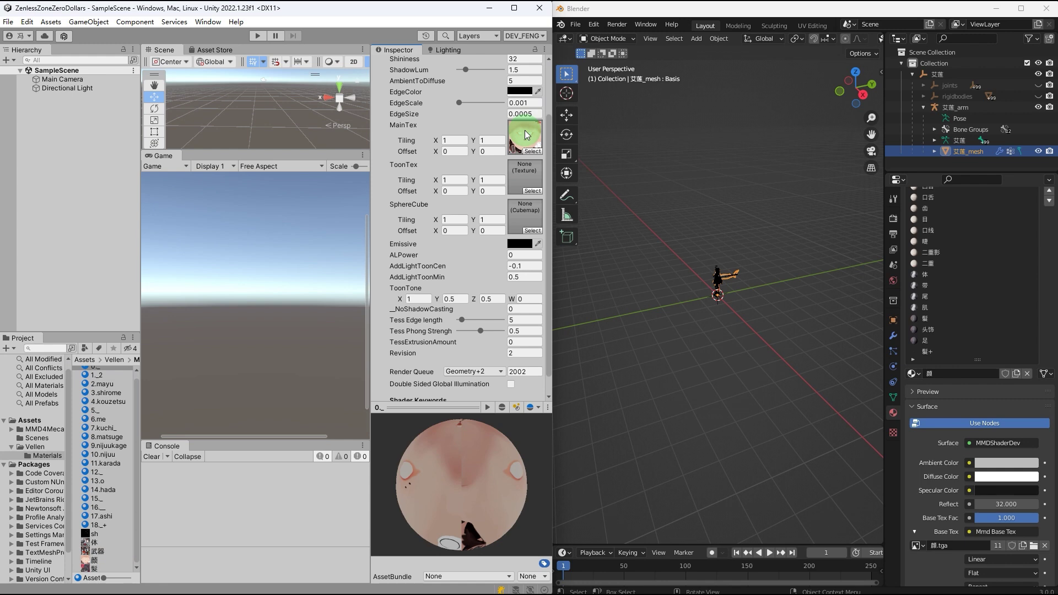
scroll(987, 255, "up", 3)
- Give material 1._2 the face texture, matching Blender's 颜2 material
left_click(952, 230)
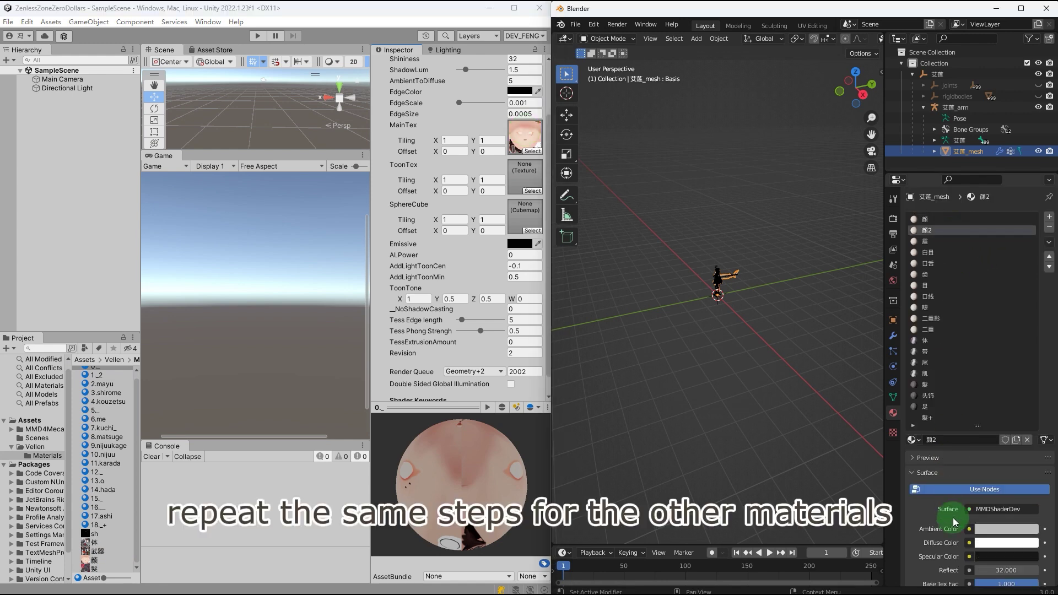
scroll(953, 526, "down", 1)
scroll(949, 545, "down", 1)
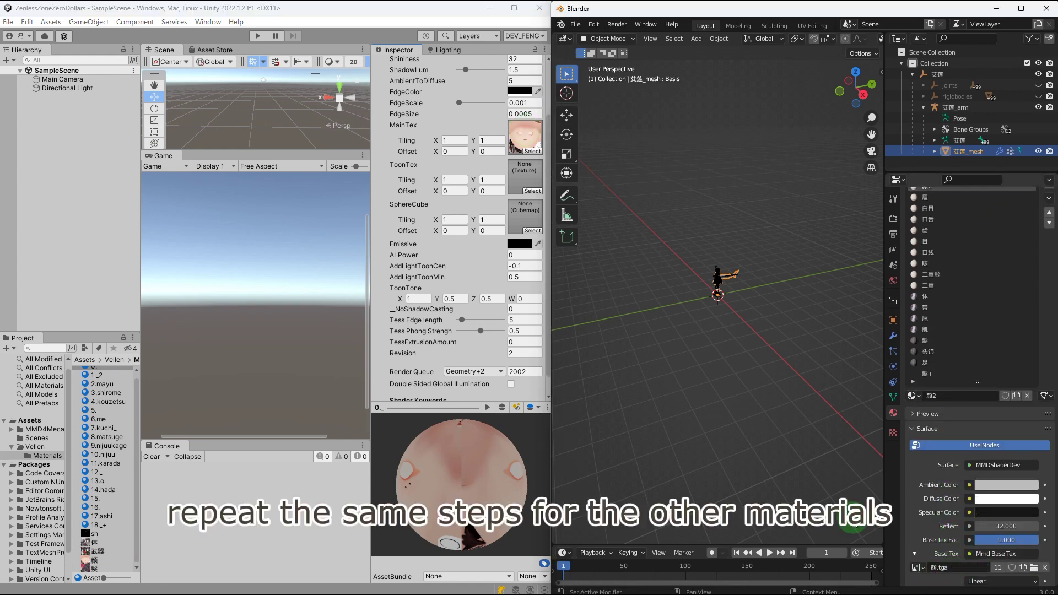
left_click(96, 378)
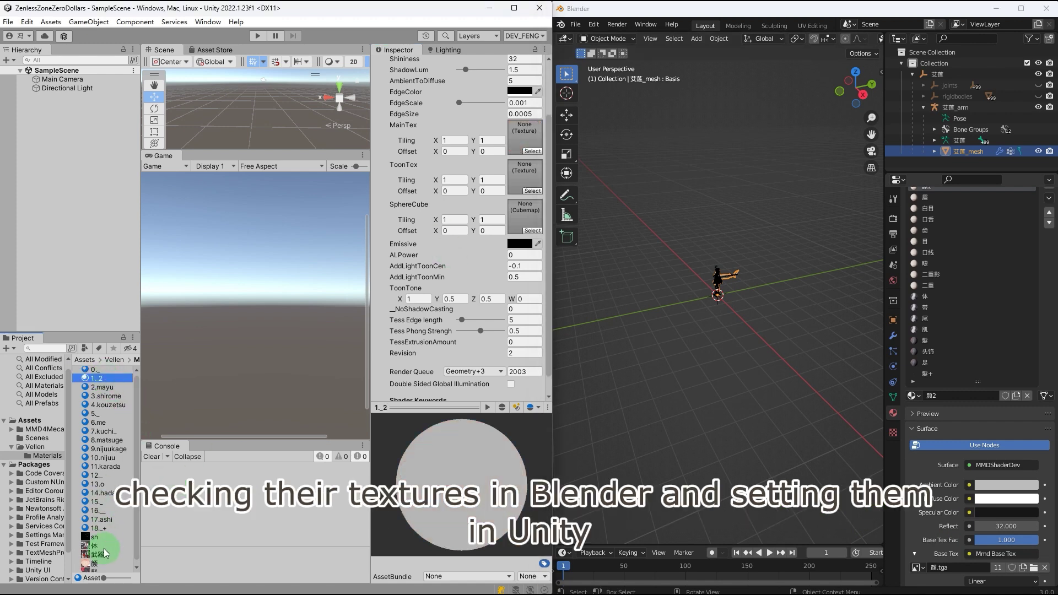
left_click_drag(88, 568, 522, 139)
scroll(944, 225, "up", 2)
- Check Blender's base textures for materials 2.mayu, 3.shirome, 4.kouzetsu and the fifth material
left_click(944, 245)
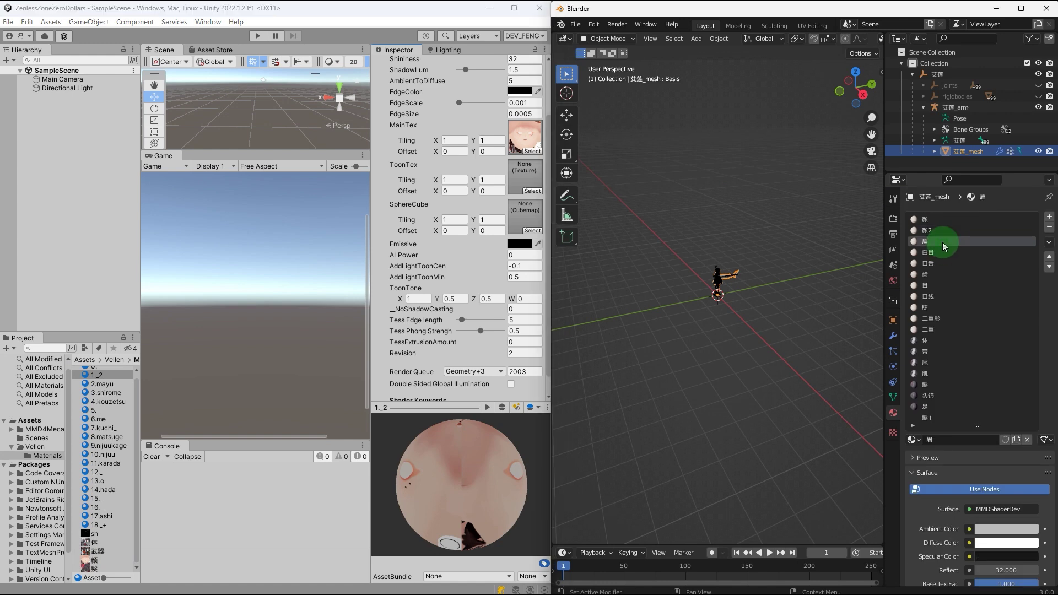
left_click_drag(978, 425, 980, 381)
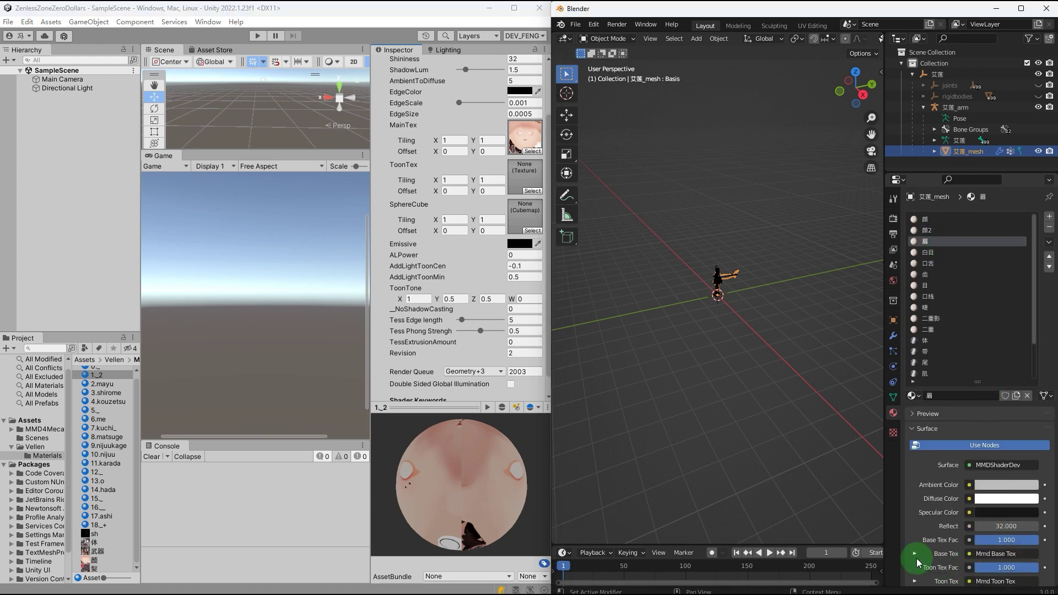
left_click(102, 383)
left_click(962, 251)
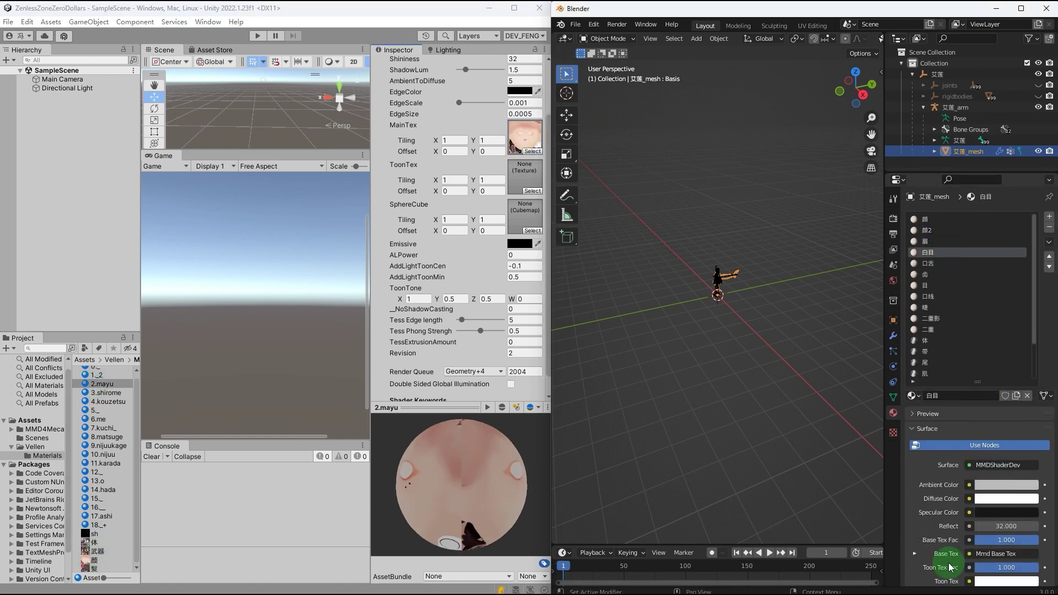
left_click(915, 554)
left_click(106, 392)
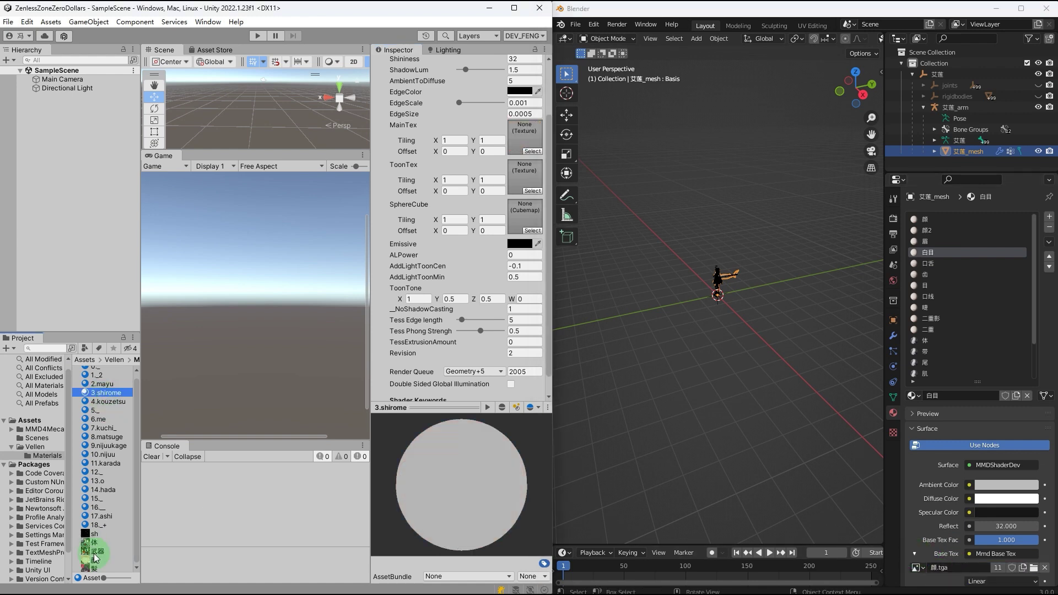
left_click(929, 263)
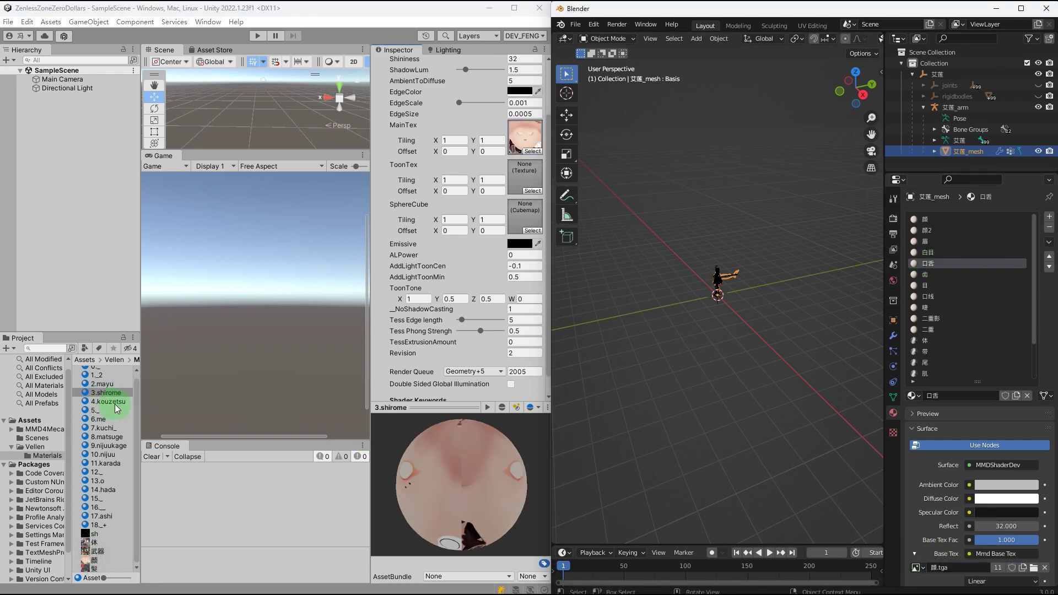
left_click(113, 402)
left_click(934, 274)
left_click(915, 553)
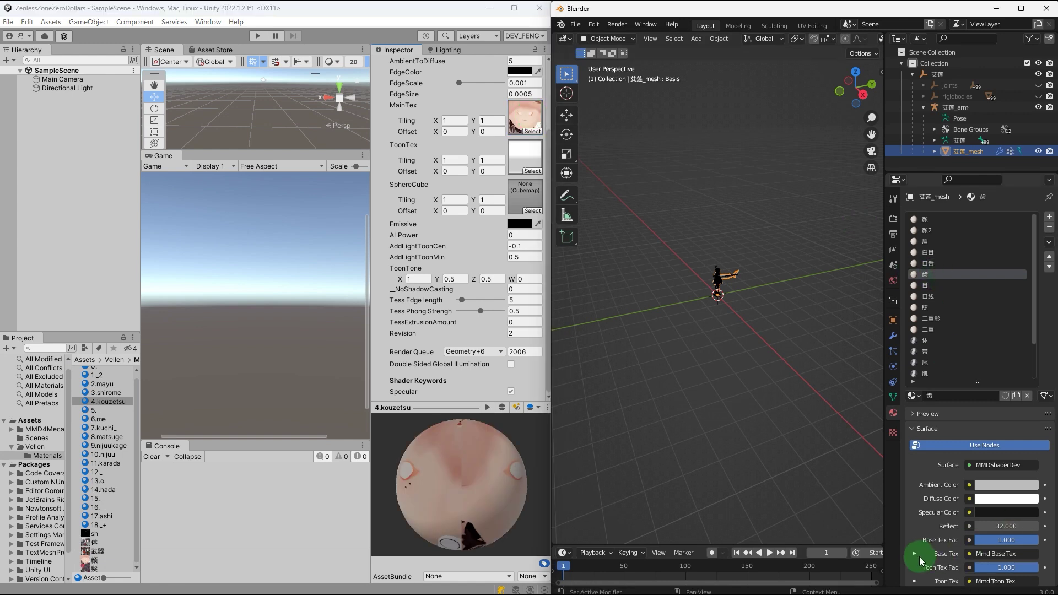
left_click(97, 409)
- Check 6.me against Blender's 目, then give 7.kuchi_ the face texture
left_click(925, 285)
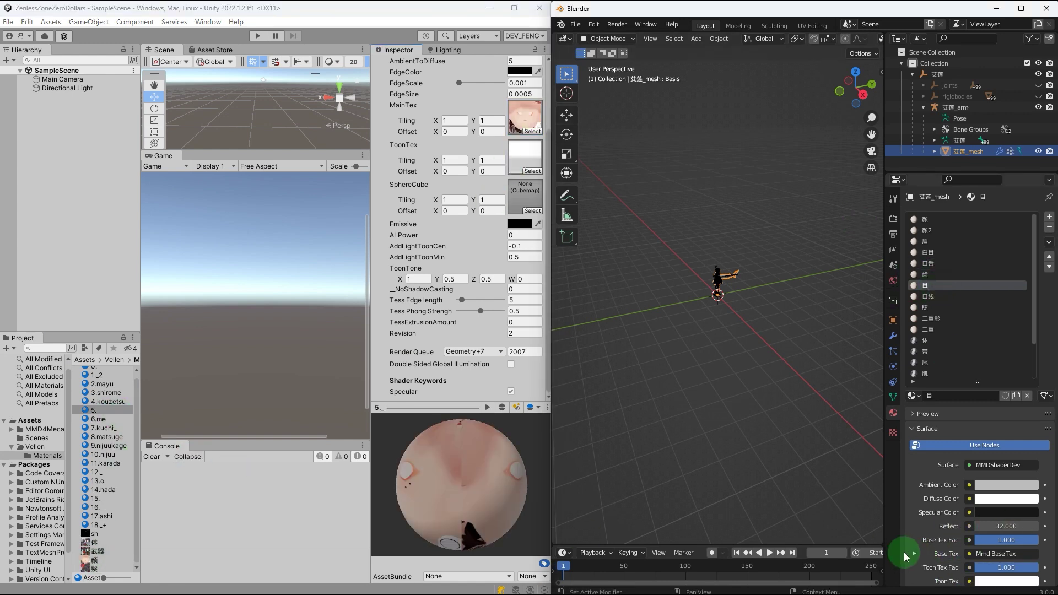
left_click(102, 419)
left_click(927, 296)
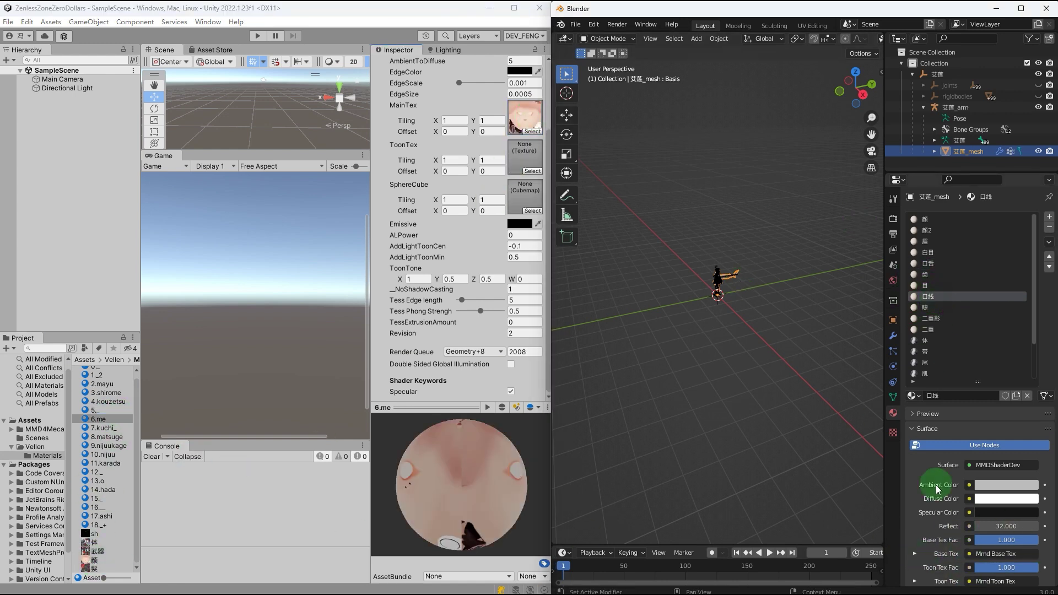
left_click(914, 554)
left_click(97, 428)
left_click_drag(102, 485, 524, 117)
- Check 8.matsuge, then give materials 9.nijuukage and 10.nijuu the face texture
left_click(931, 307)
left_click_drag(101, 333, 102, 232)
left_click(107, 341)
left_click(1002, 318)
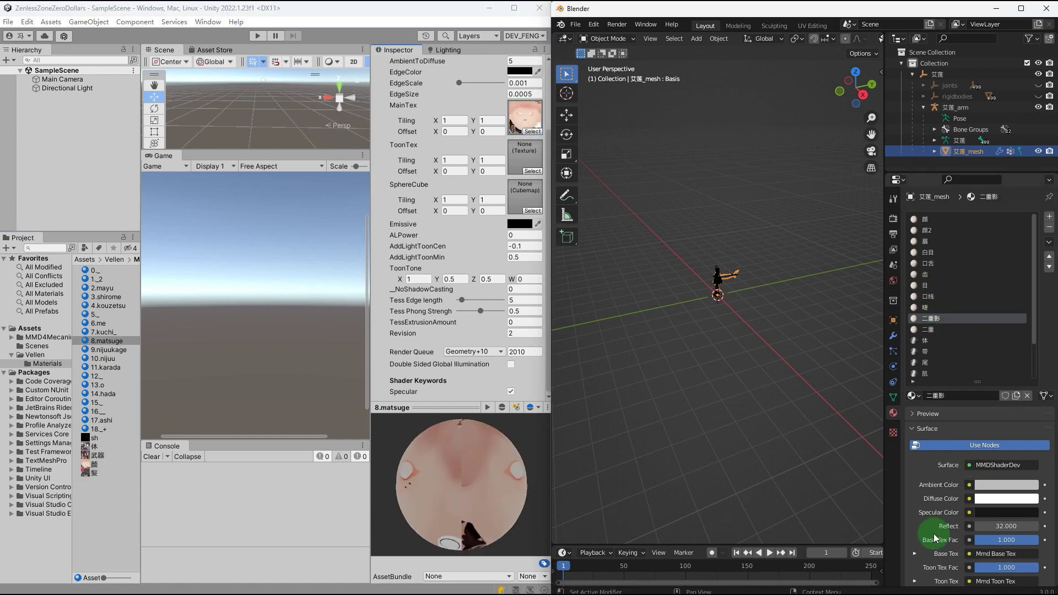
left_click(105, 349)
left_click_drag(94, 464, 529, 121)
left_click(942, 330)
left_click(106, 358)
left_click_drag(95, 464, 526, 119)
- Give materials 11.karada through 13.o the 体.tga body texture, matching Blender
left_click(937, 340)
left_click(105, 366)
left_click_drag(94, 446, 526, 118)
left_click(937, 351)
left_click(915, 554)
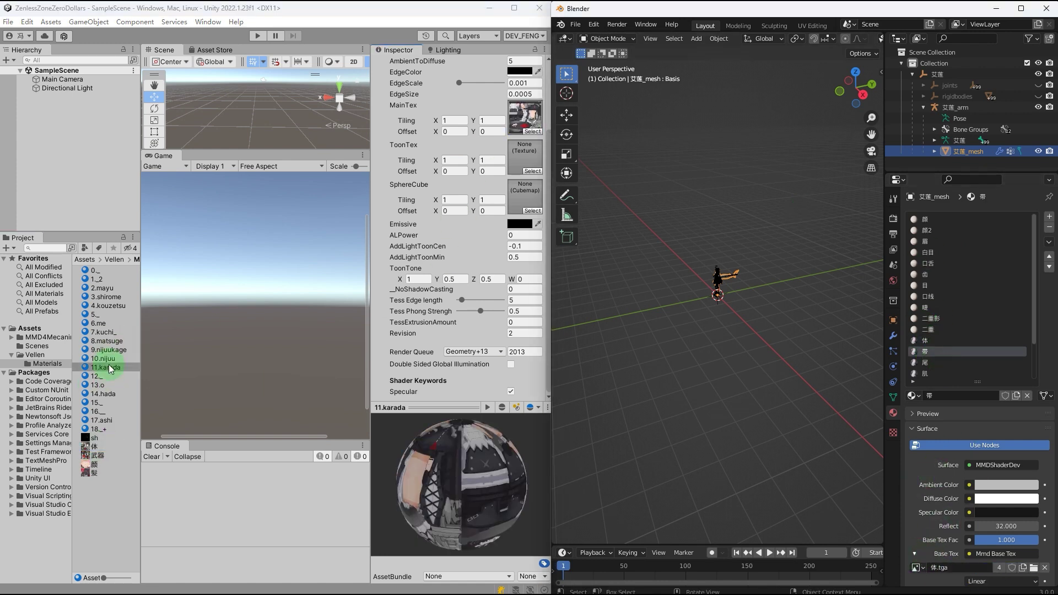
left_click(97, 376)
left_click(926, 362)
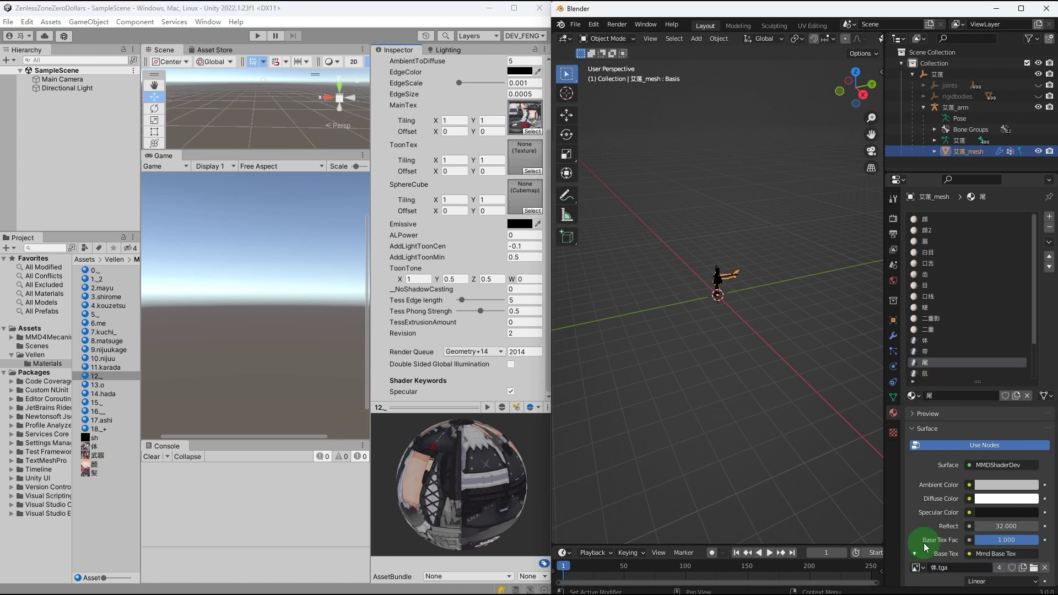
left_click(97, 385)
left_click_drag(532, 124, 532, 125)
scroll(946, 312, "down", 3)
- Assign 14.hada its matching texture and give 15._ the 髪 hair texture
left_click(932, 341)
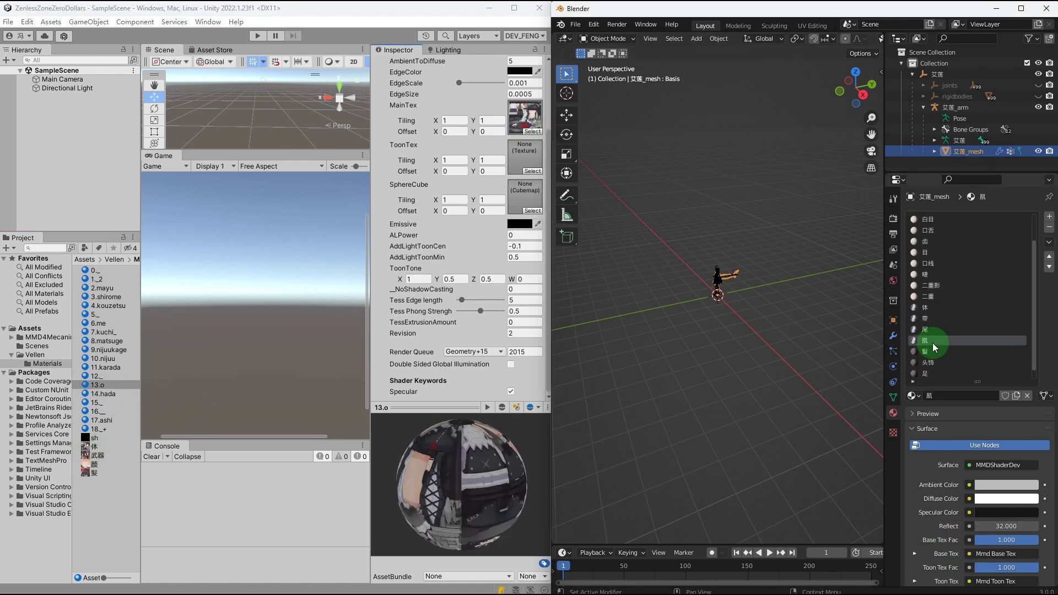
left_click(103, 393)
left_click_drag(94, 447, 524, 127)
left_click(937, 352)
left_click(97, 402)
left_click_drag(94, 473, 525, 118)
- Give material 16 its matching texture and 17.ashi the 髪.tga texture
left_click(927, 362)
scroll(935, 544, "down", 1)
left_click(98, 411)
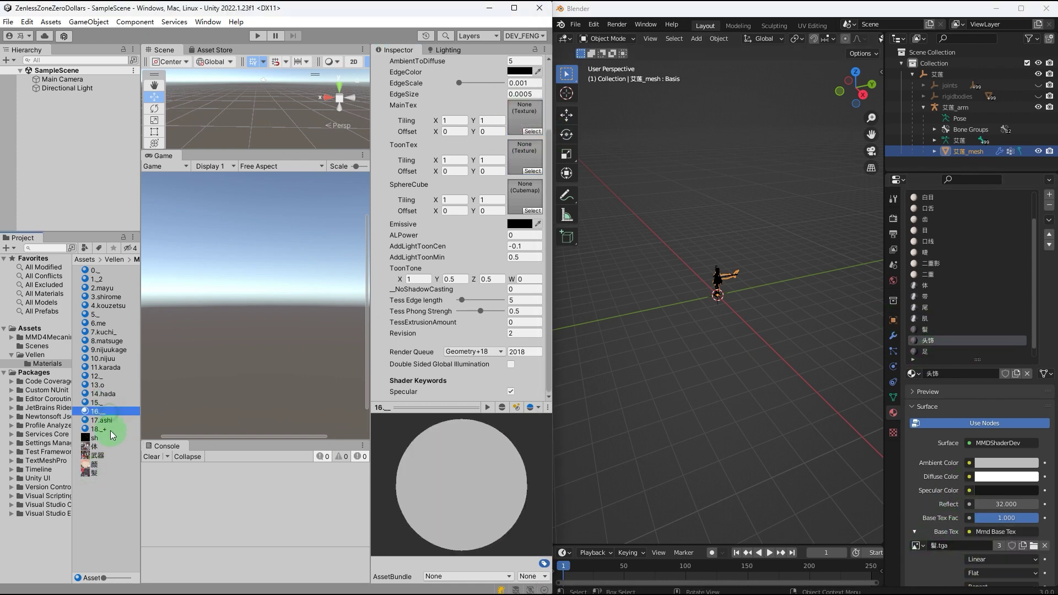
left_click_drag(88, 472, 526, 116)
left_click(937, 351)
scroll(942, 355, "down", 1)
left_click(914, 509)
left_click(102, 420)
left_click_drag(88, 464, 528, 128)
scroll(925, 331, "down", 1)
- Give material 18._+ the sh.png texture used by Blender's 髪+ material
left_click(927, 329)
left_click(914, 509)
left_click(127, 472)
left_click(99, 429)
left_click_drag(88, 438, 528, 108)
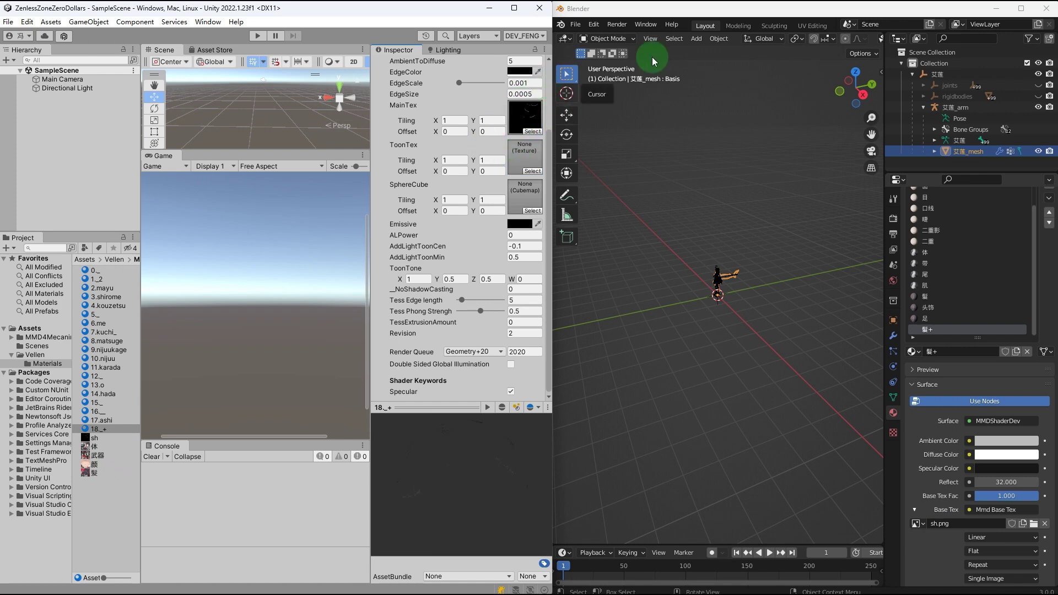
- Drag the 艾莲 model from the Vellen folder into the scene and reset its position to the origin
left_click_drag(552, 225, 1053, 235)
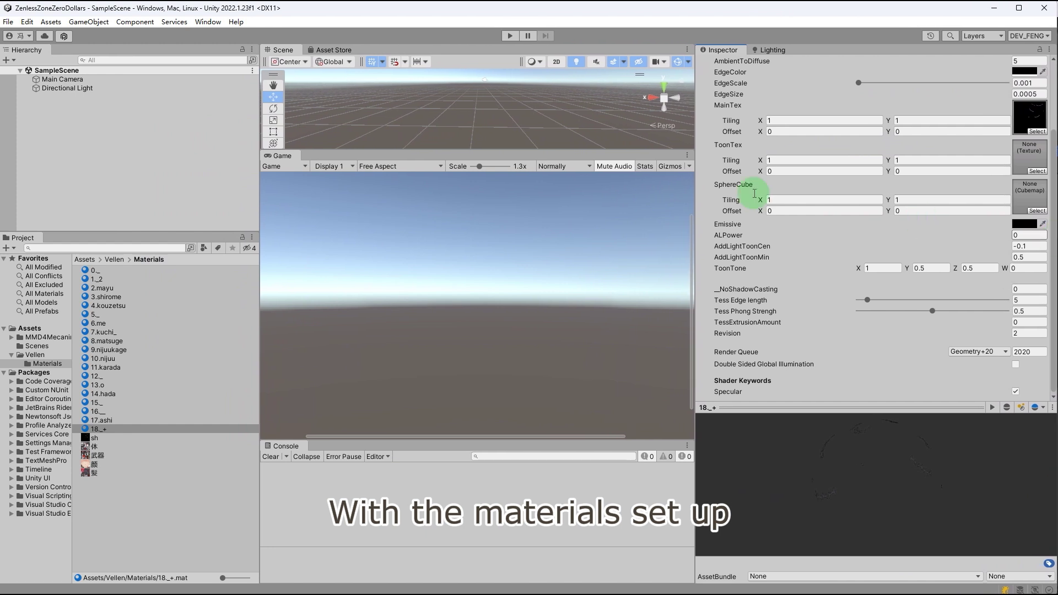
left_click(46, 355)
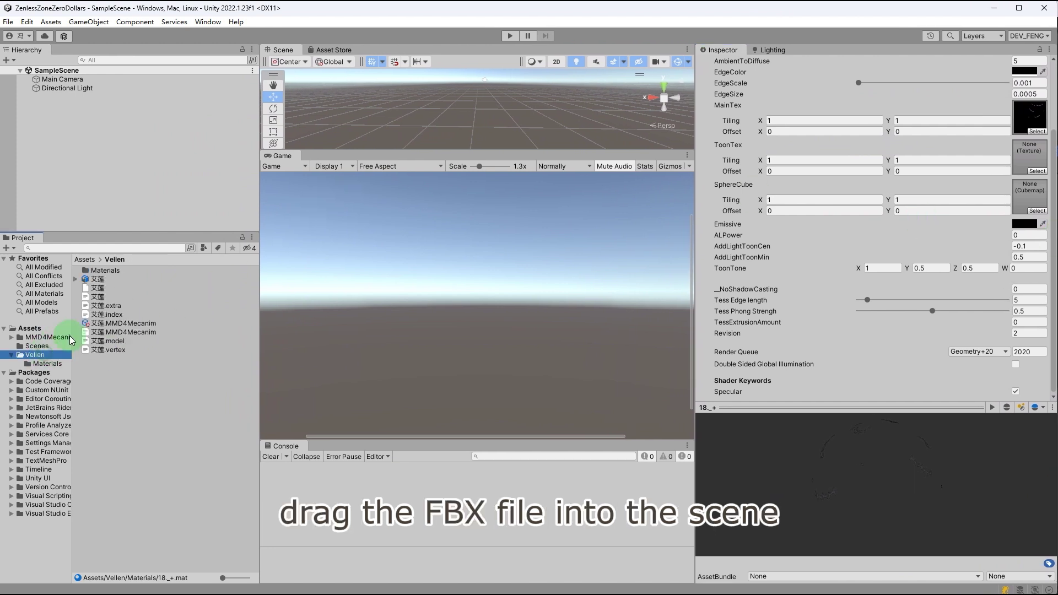
left_click_drag(98, 279, 457, 120)
left_click(1049, 103)
left_click(1019, 112)
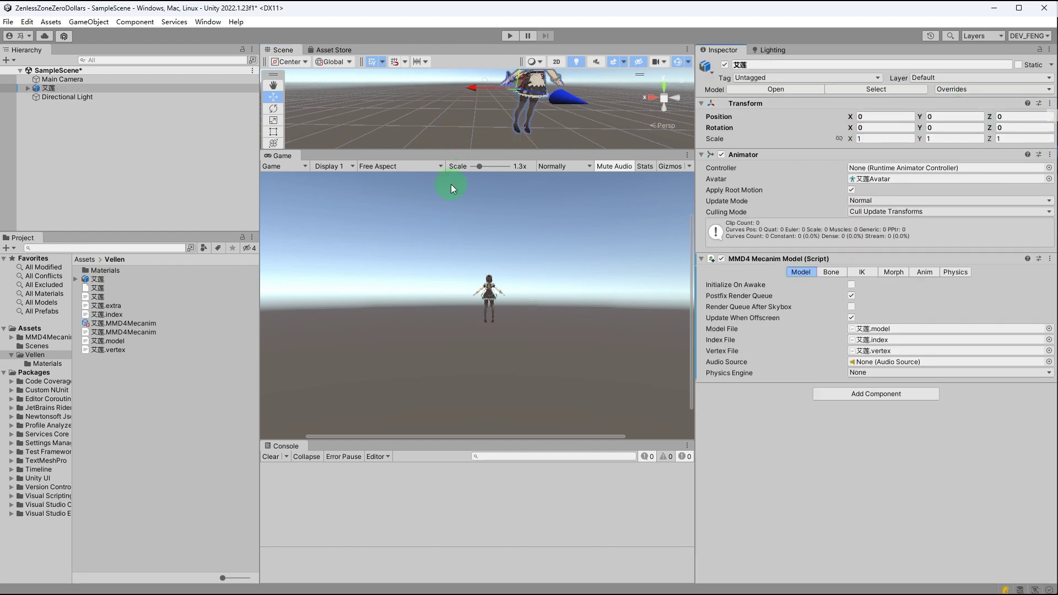
left_click_drag(507, 149, 507, 325)
left_click_drag(620, 196, 595, 165, "alt")
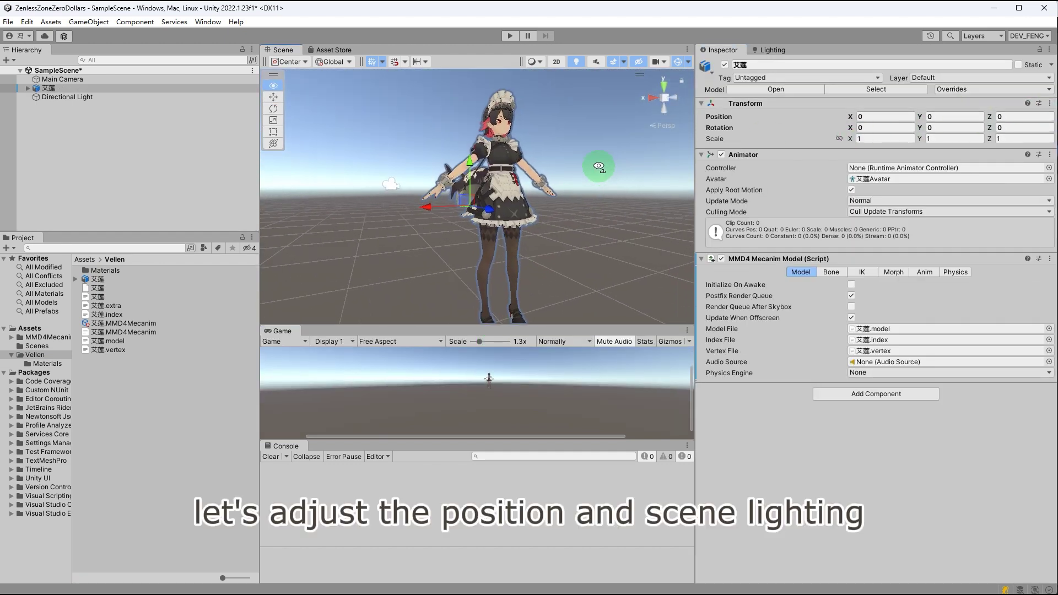
scroll(547, 121, "up", 5)
left_click_drag(533, 94, 522, 187, "alt")
- Set the Directional Light's colour to pure white (FFFFFF)
left_click(92, 97)
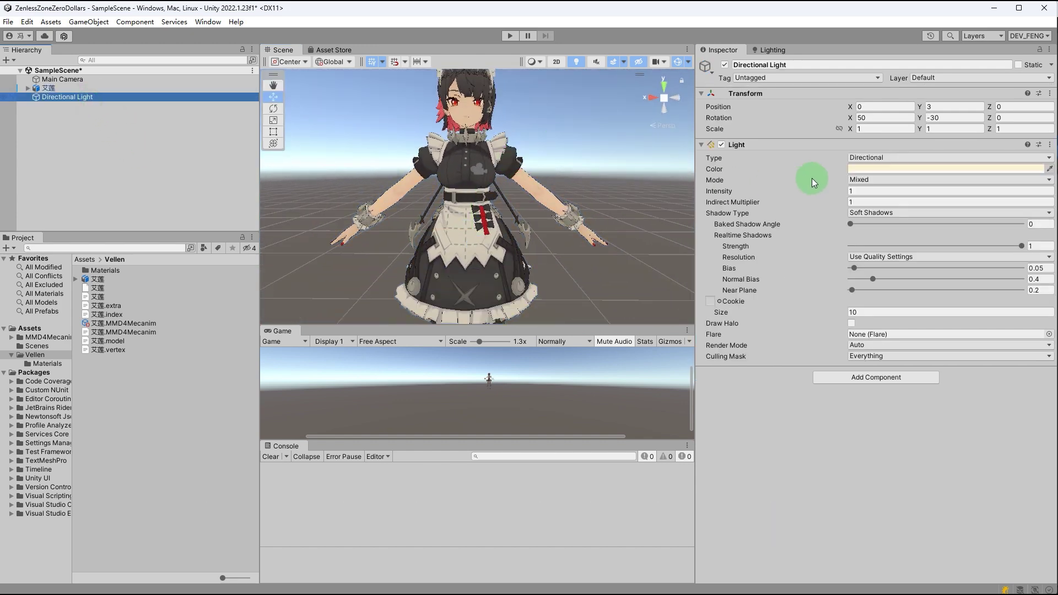
left_click(860, 169)
left_click_drag(932, 243, 825, 190)
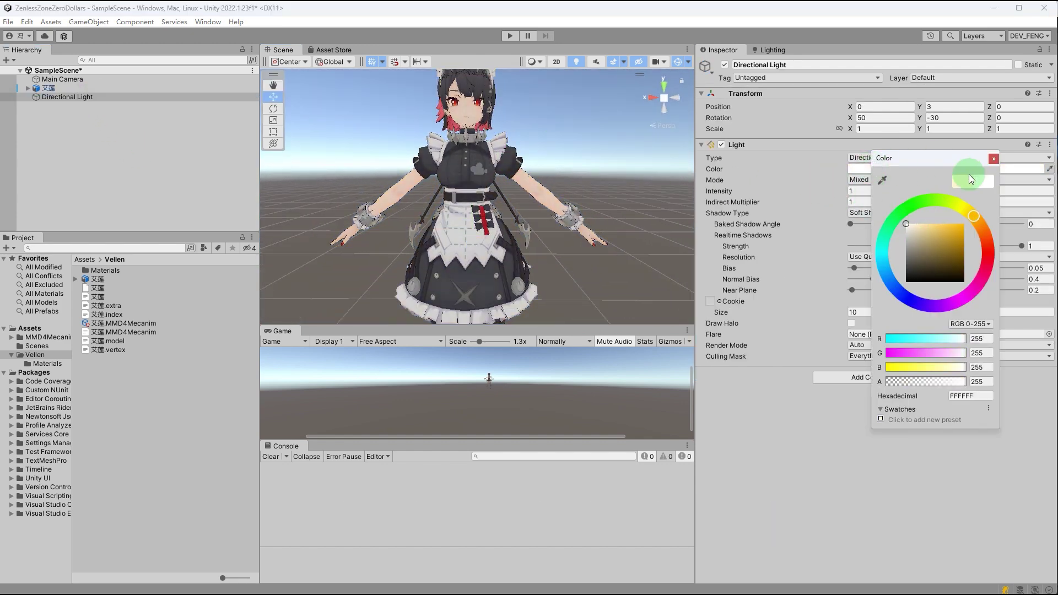
- Set the 艾莲 model's physics engine to Bullet Physics
left_click(994, 160)
left_click(45, 88)
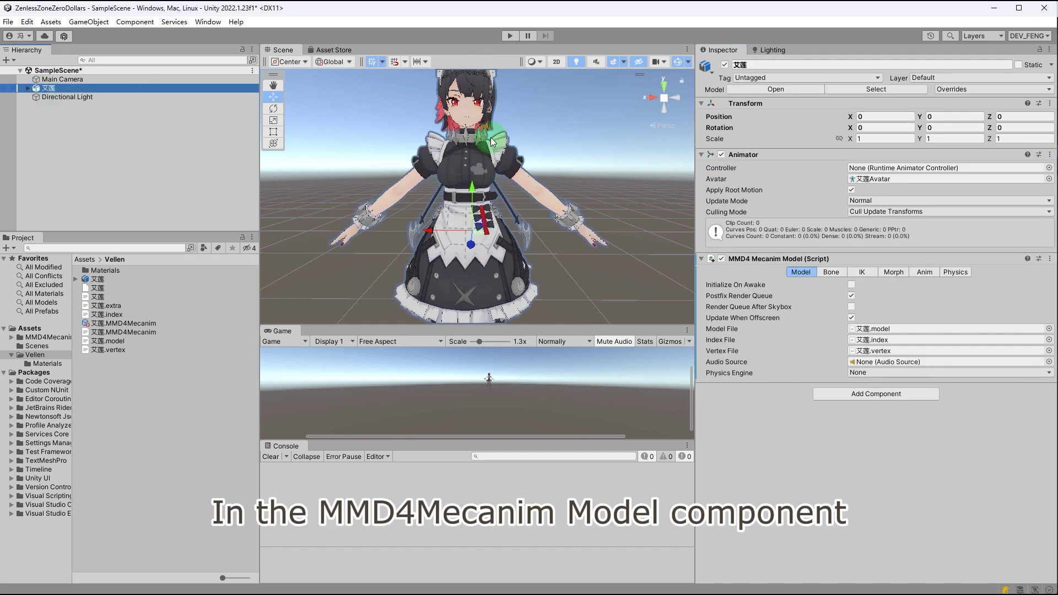
left_click(956, 272)
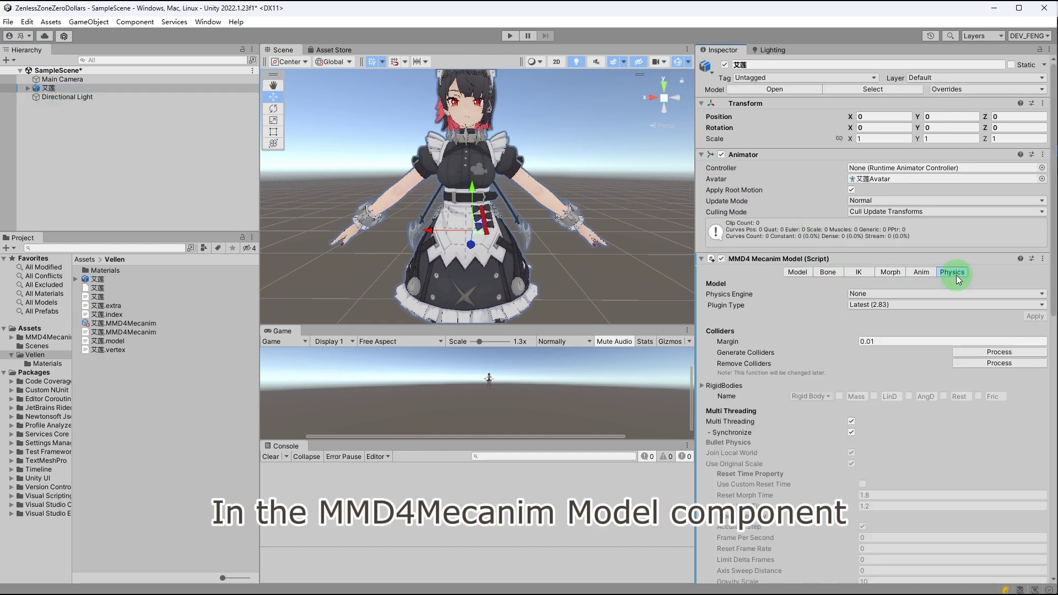
left_click(888, 294)
left_click(883, 318)
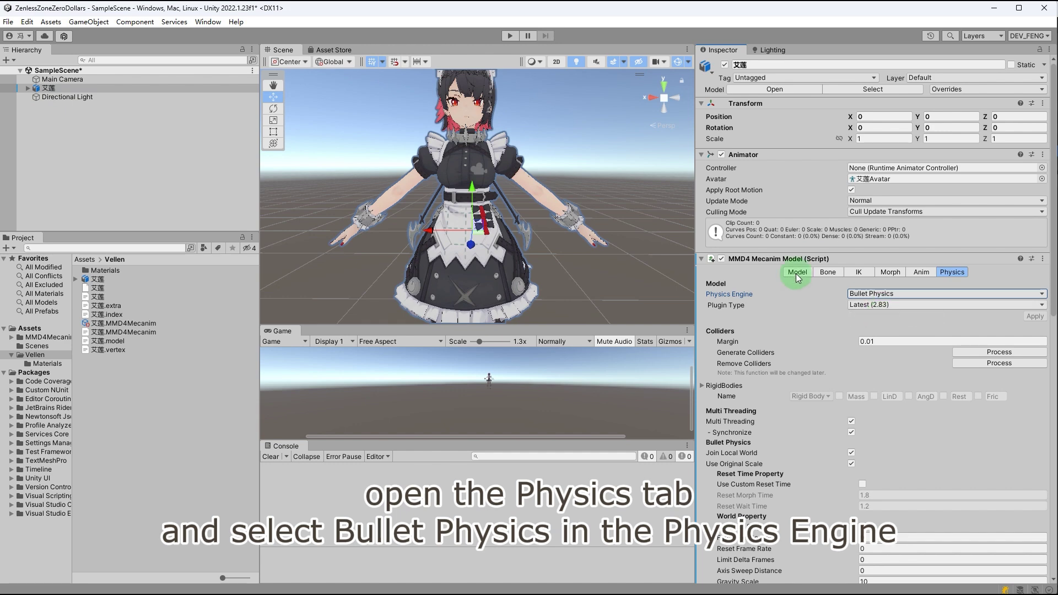
- Run the scene and slide the model left and right along X to test physics
left_click_drag(261, 167, 201, 146)
left_click(498, 296)
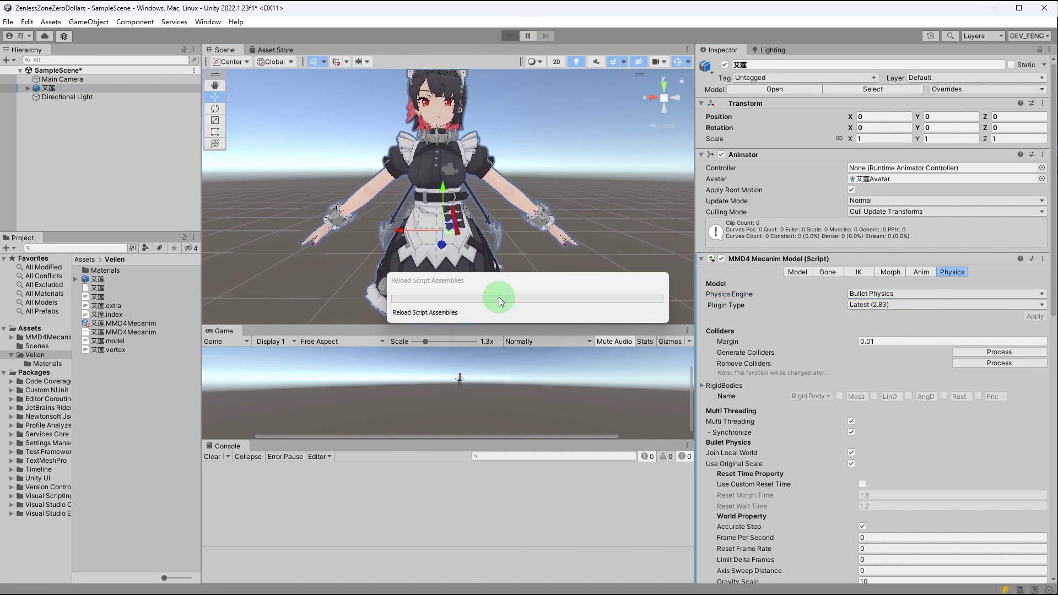
mouse_move(511, 292)
left_mouse_down()
mouse_move(531, 282)
mouse_move(475, 260)
left_mouse_up()
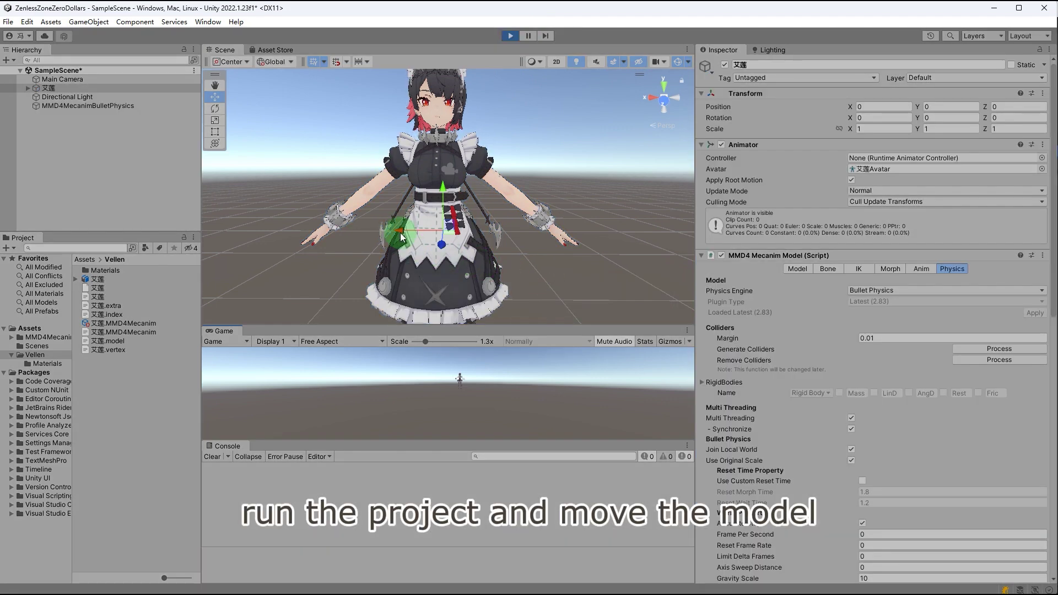
mouse_move(401, 237)
left_mouse_down()
mouse_move(331, 234)
mouse_move(437, 241)
mouse_move(399, 253)
left_mouse_up()
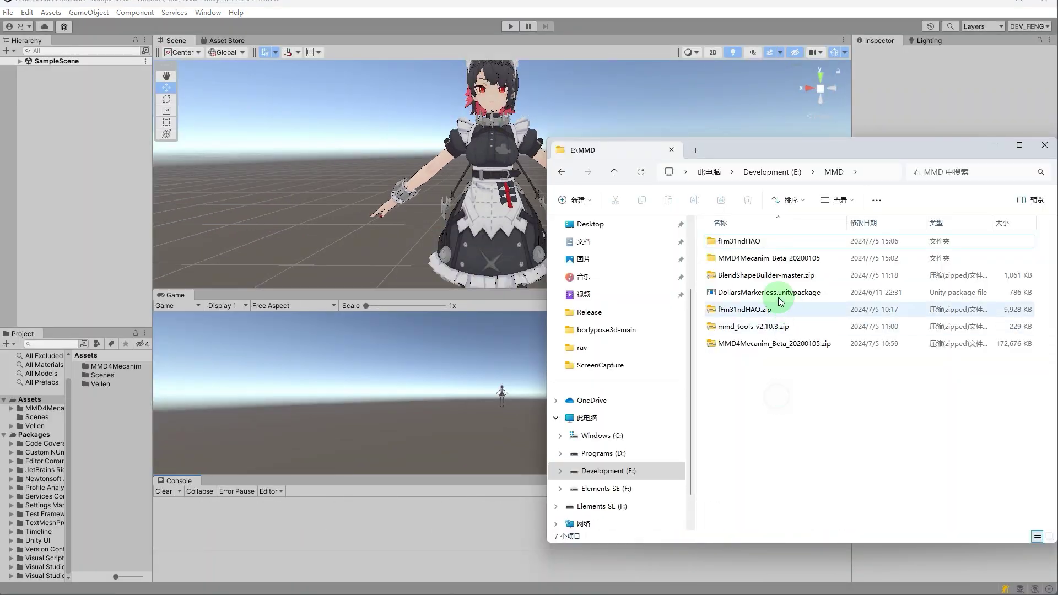
- Import all files from DollarsMarkerless.unitypackage into the Project assets
left_click_drag(778, 297, 113, 444)
left_click(997, 145)
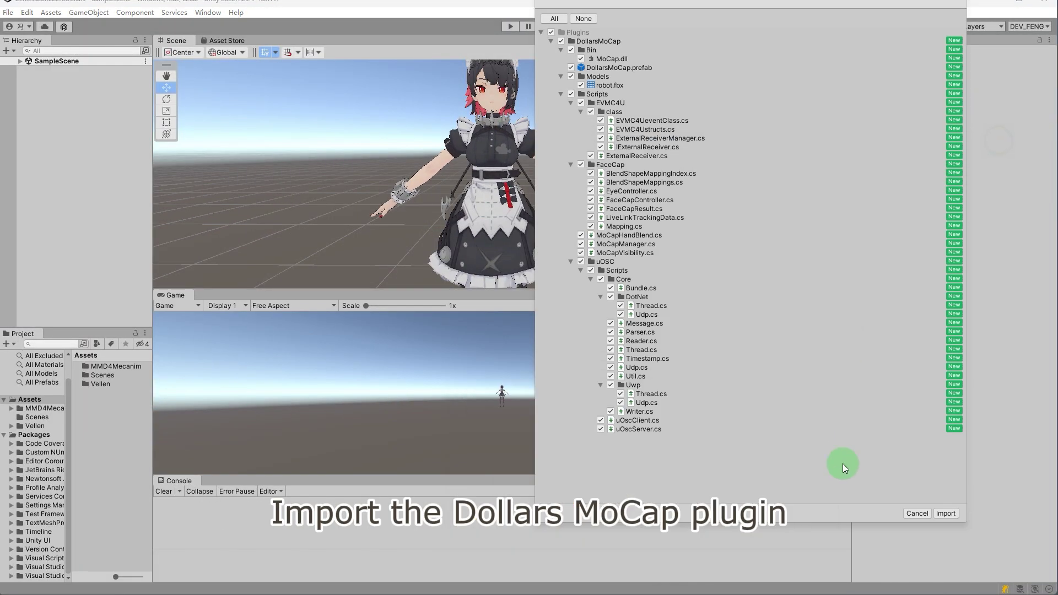
left_click(946, 513)
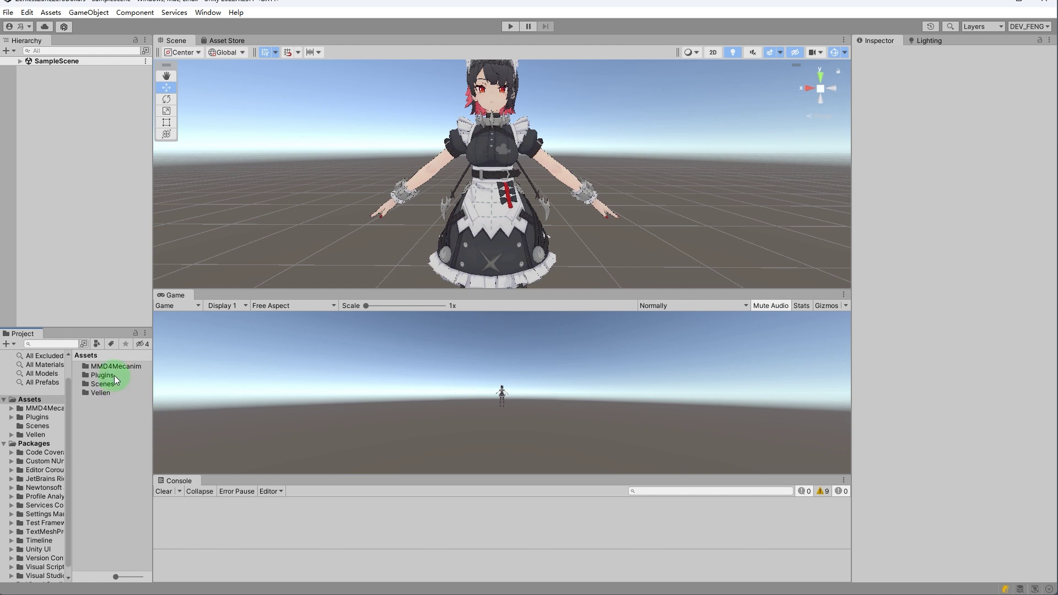
- Drag the DollarsMoCap prefab from Assets/Plugins/DollarsMoCap into the Hierarchy
double_click(114, 375)
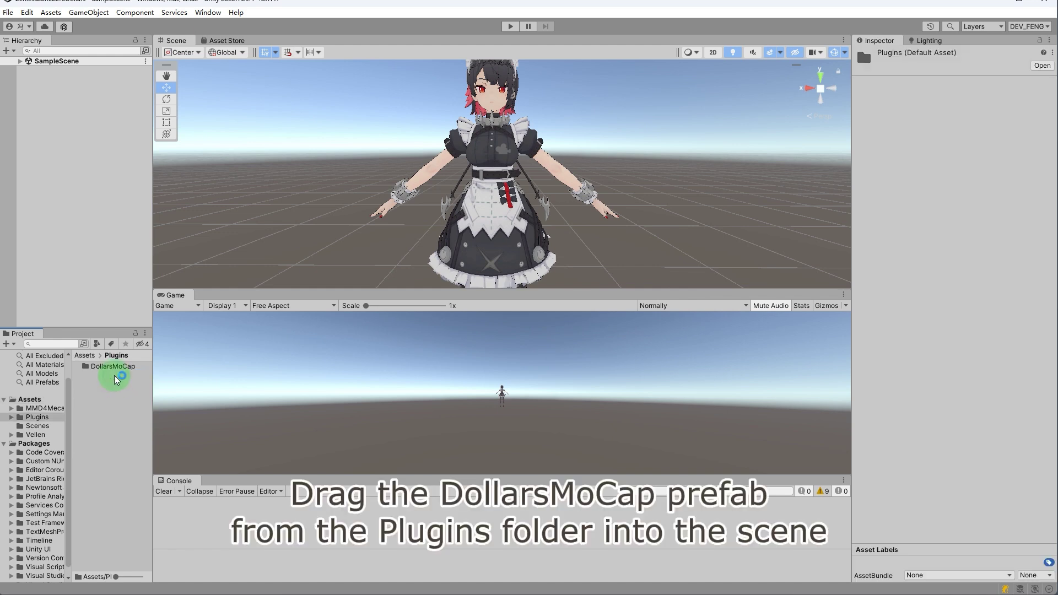
double_click(119, 368)
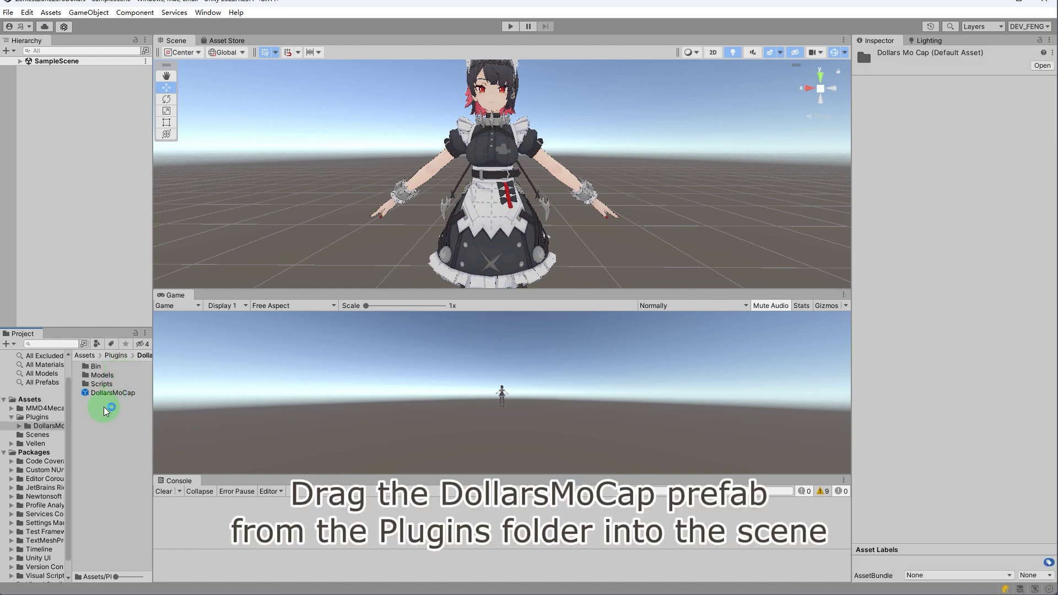
left_click_drag(130, 393, 72, 137)
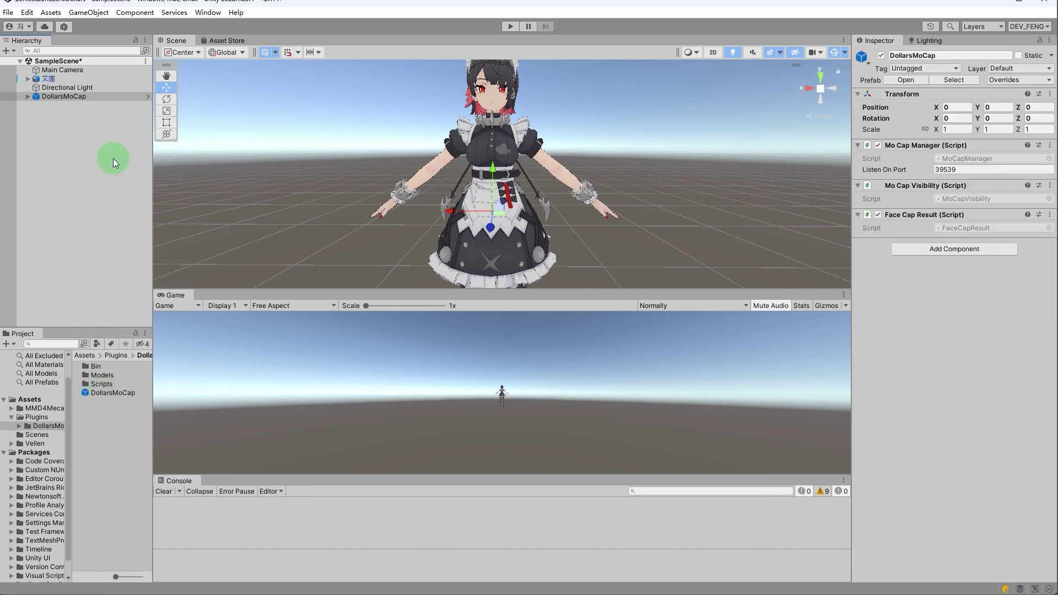
- Find Mo Cap Src by searching 'moca', add it to 艾莲, and set its Src to DollarsMoCap
left_click(74, 80)
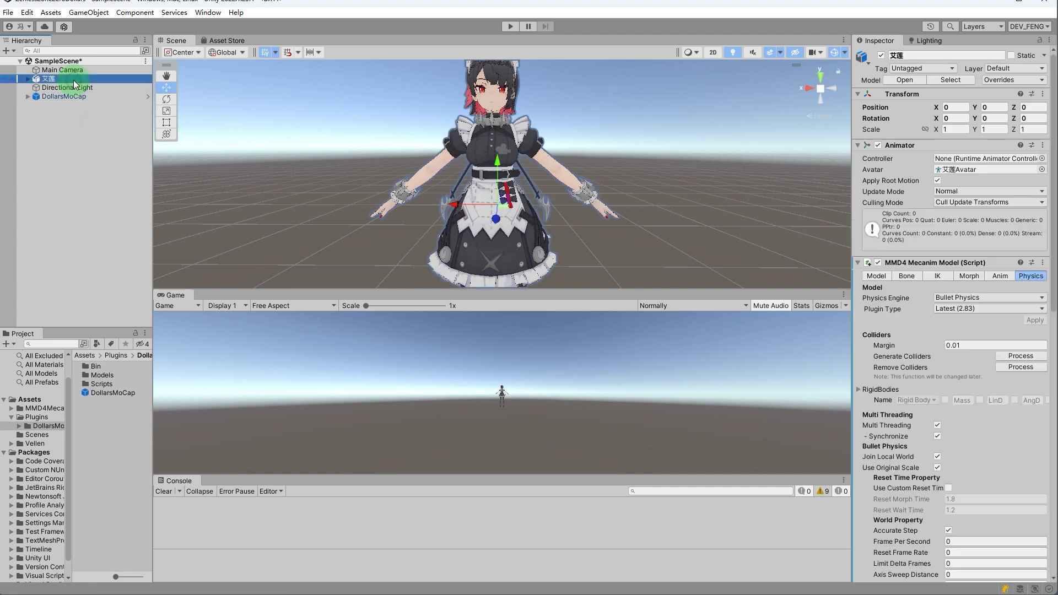
left_click(858, 263)
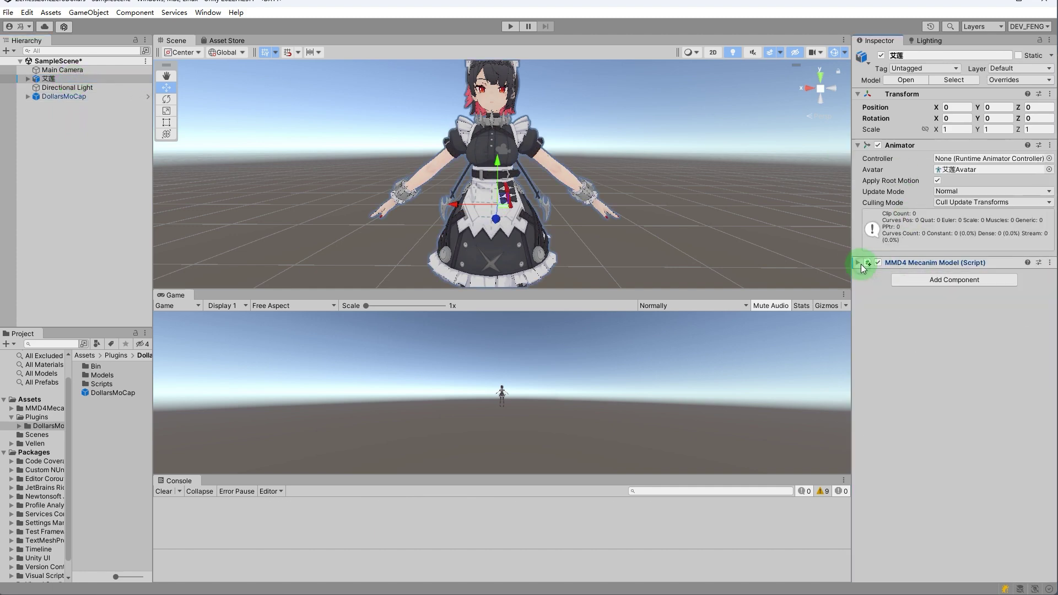
left_click(958, 286)
type("mocap")
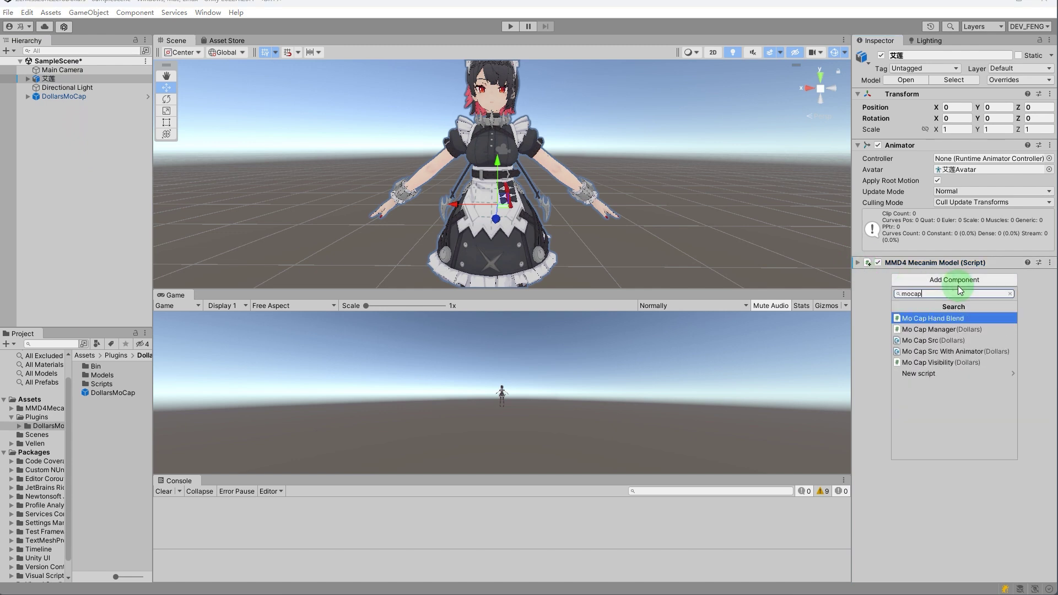
left_click(949, 342)
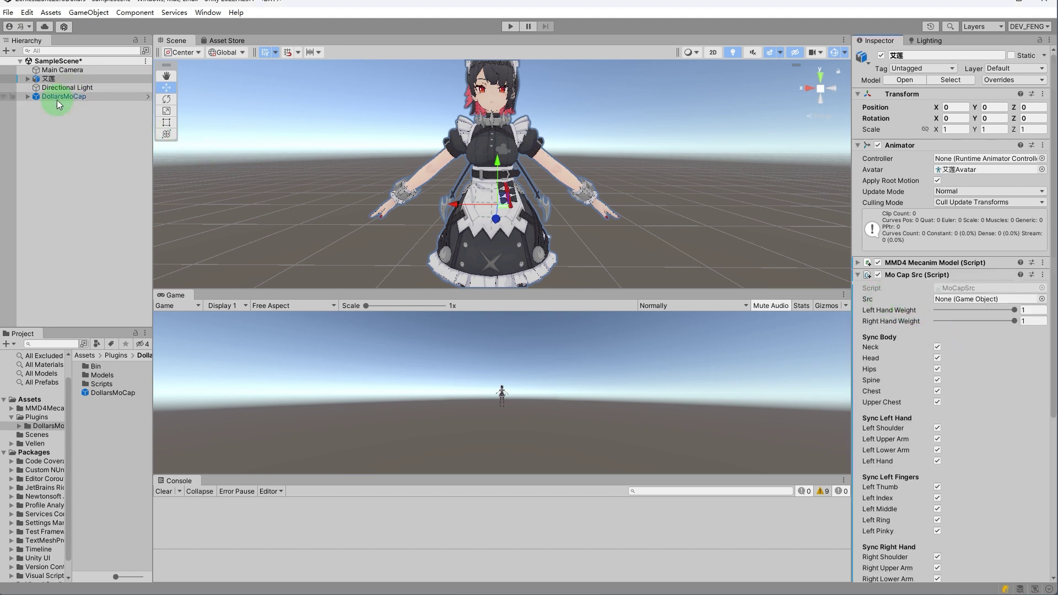
left_click_drag(68, 96, 974, 302)
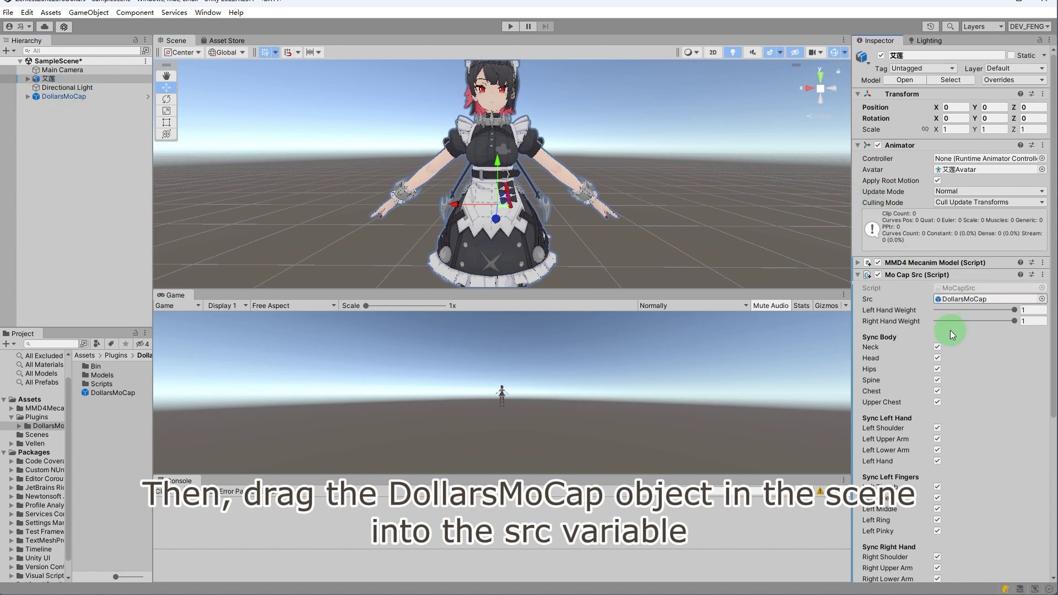
- Expand the 艾莲 bone hierarchy down to the shoulder joints
left_click(27, 78)
left_click(36, 88)
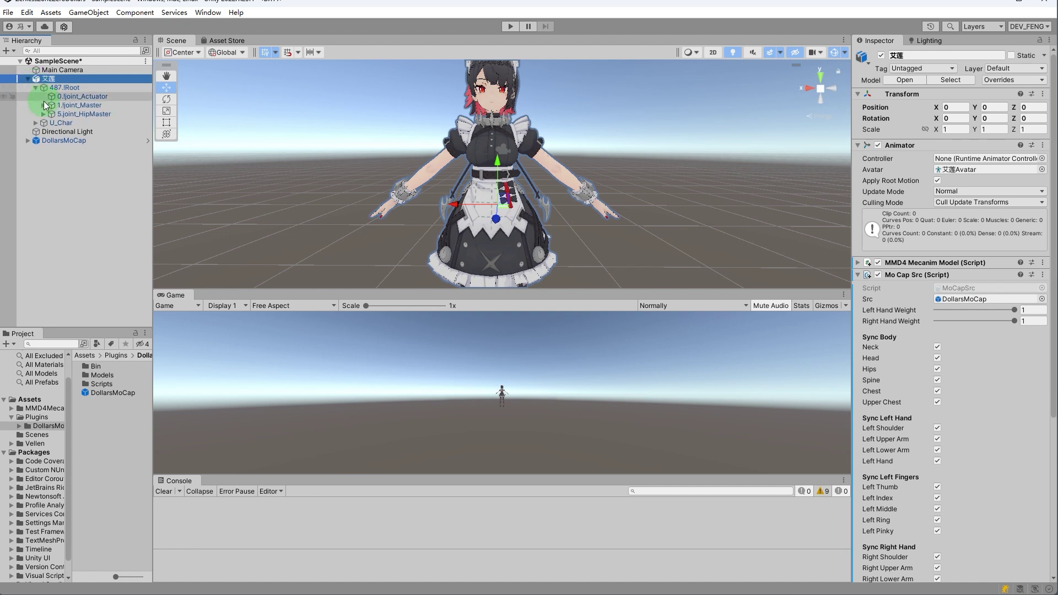
left_click(44, 105)
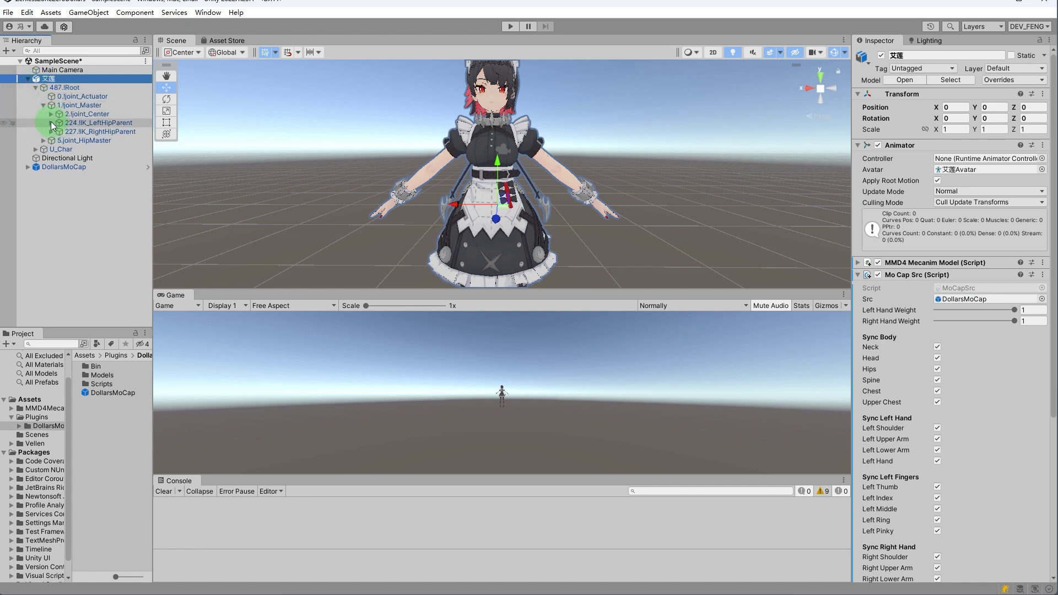
left_click(51, 114)
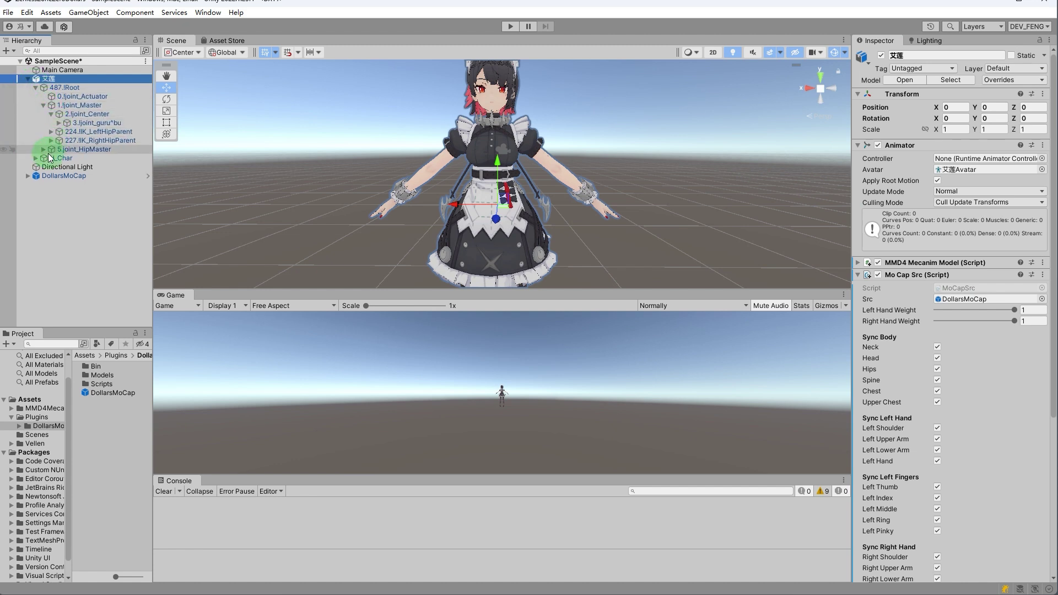
left_click(44, 149)
left_click(51, 158)
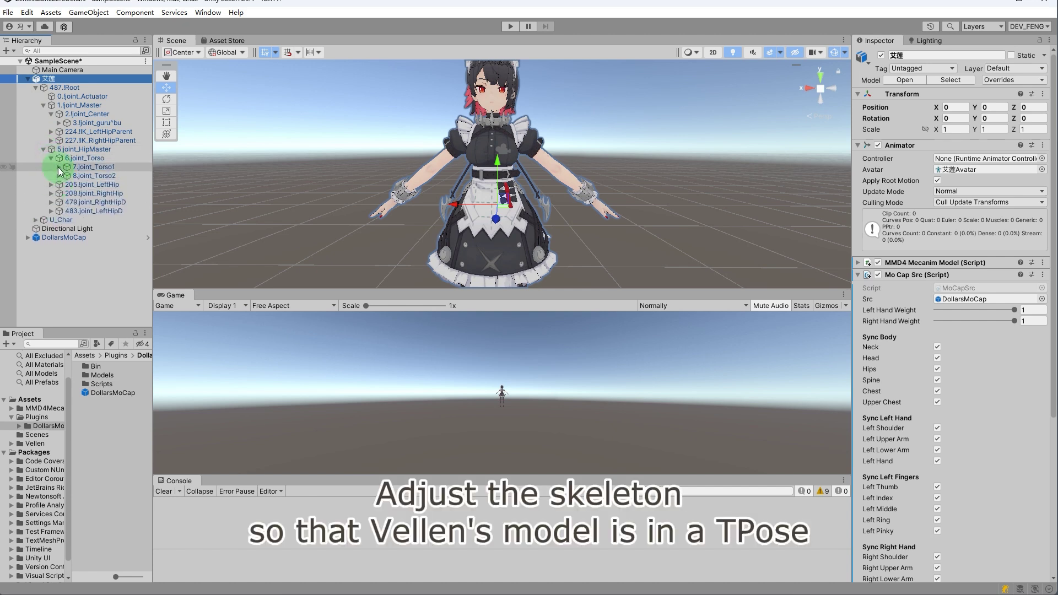
left_click(58, 167)
left_click(58, 167)
left_click(59, 175)
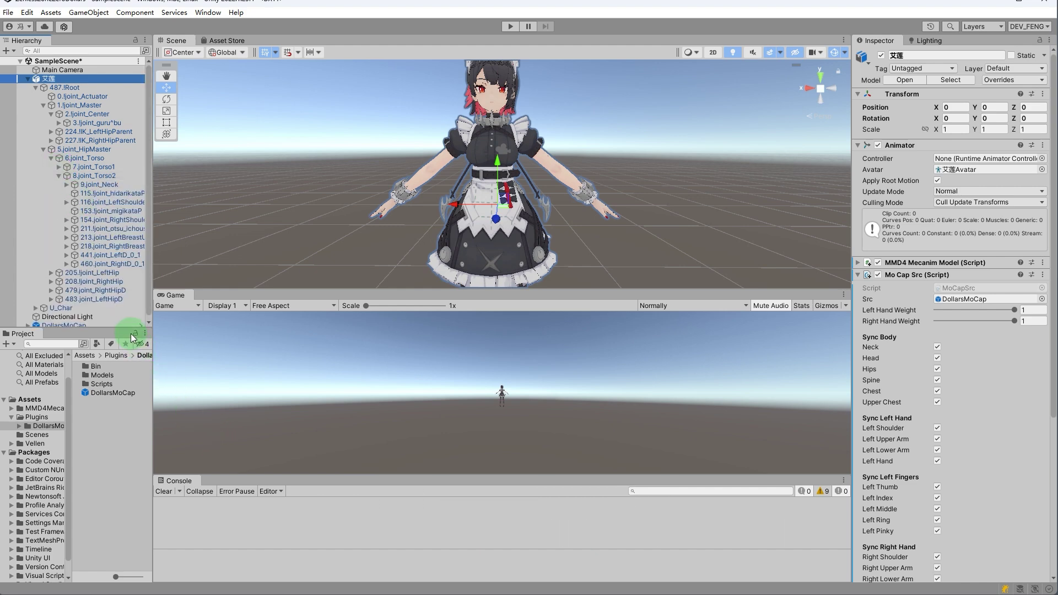
left_click_drag(127, 330, 127, 378)
- Rotate the left shoulder slightly down and set the left arm joint's Z rotation to -34
left_click(133, 202)
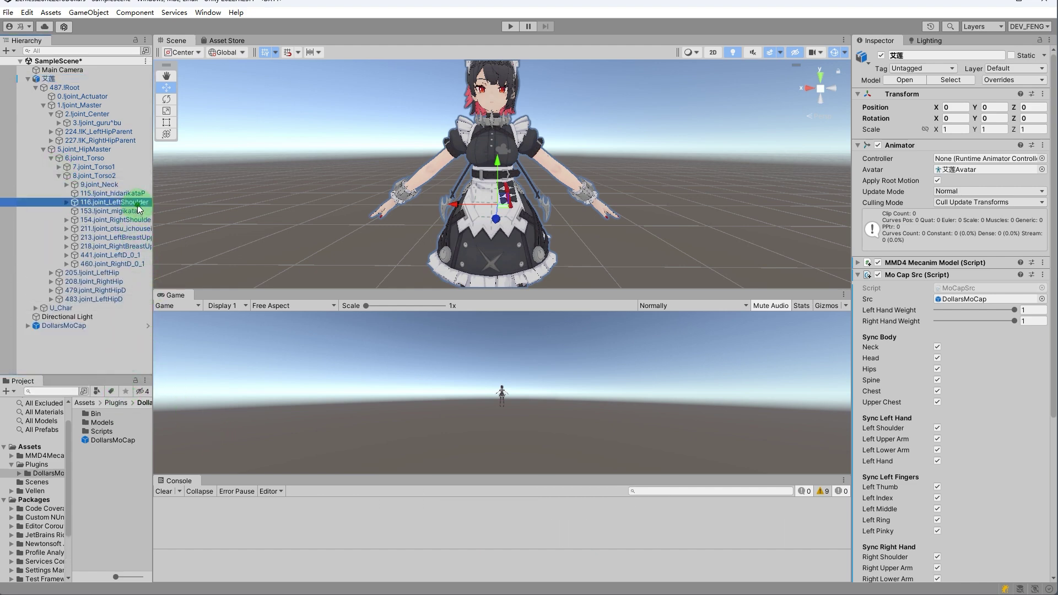
key("e")
left_click_drag(468, 99, 441, 106)
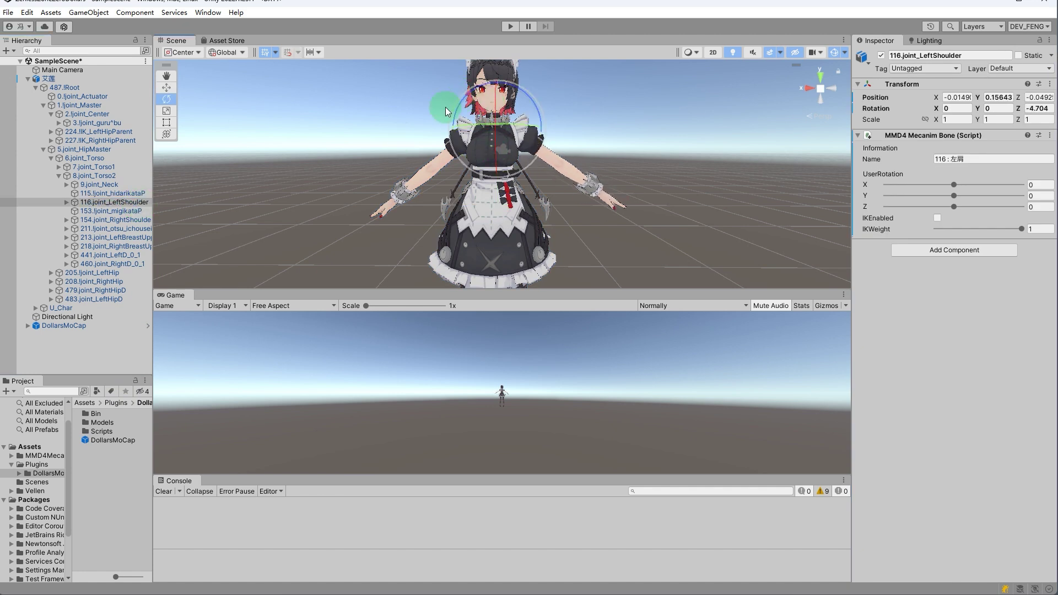
left_click(97, 202)
left_click(66, 203)
left_click(115, 219)
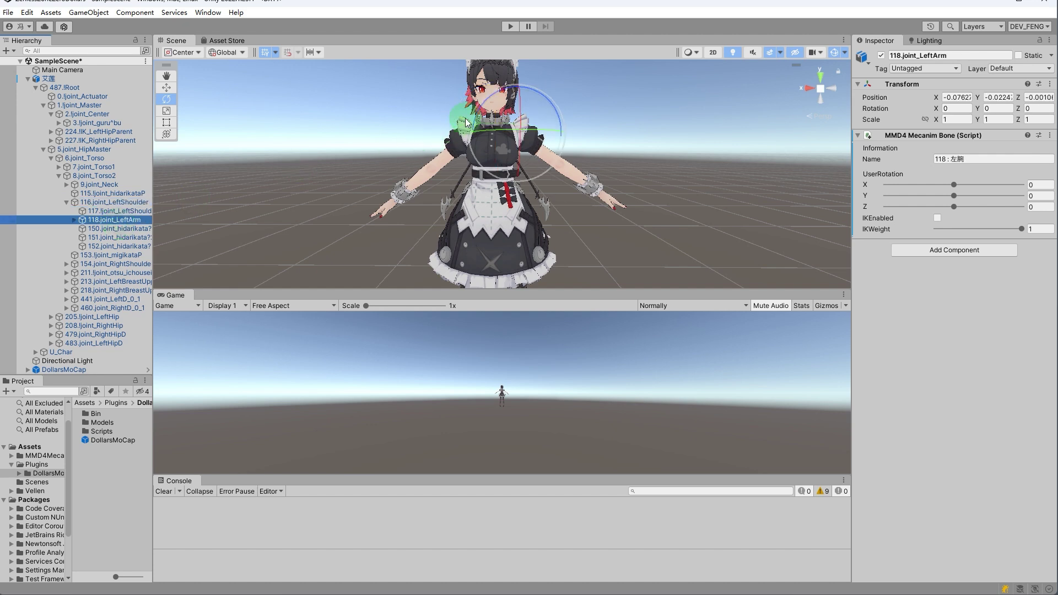
left_click_drag(472, 105, 417, 132)
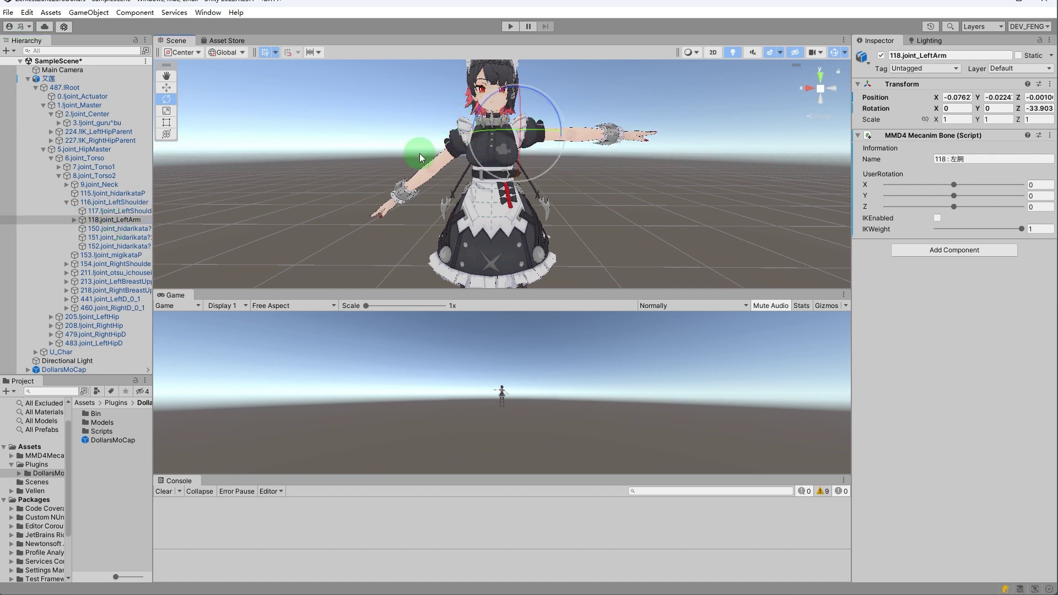
left_click(133, 204)
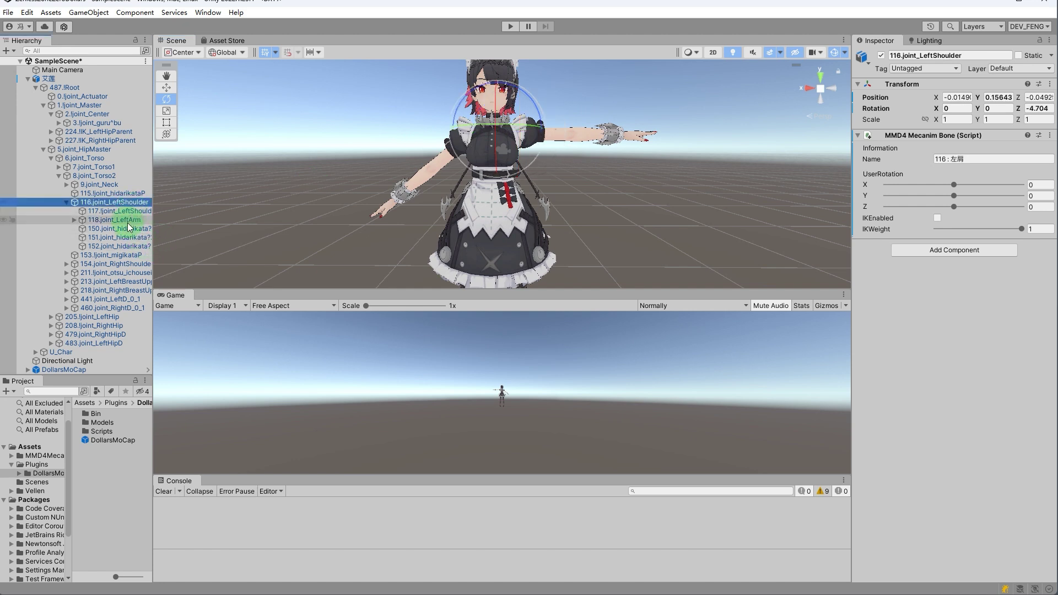
left_click(115, 220)
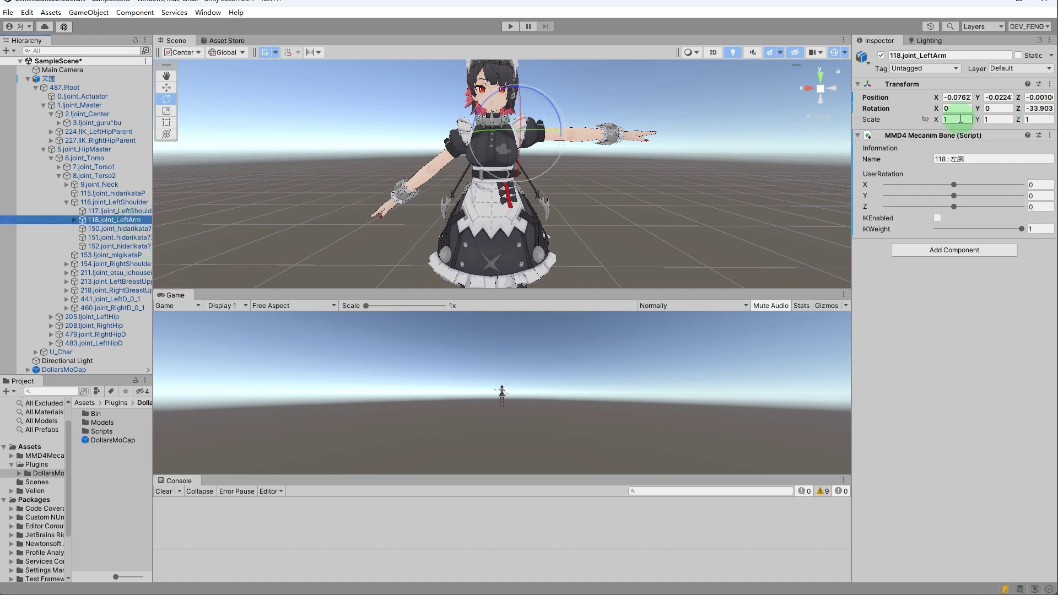
left_click(1039, 109)
type("-34")
- Set the left shoulder joint's Z rotation to -5 and the right shoulder's to 5
left_click(147, 202)
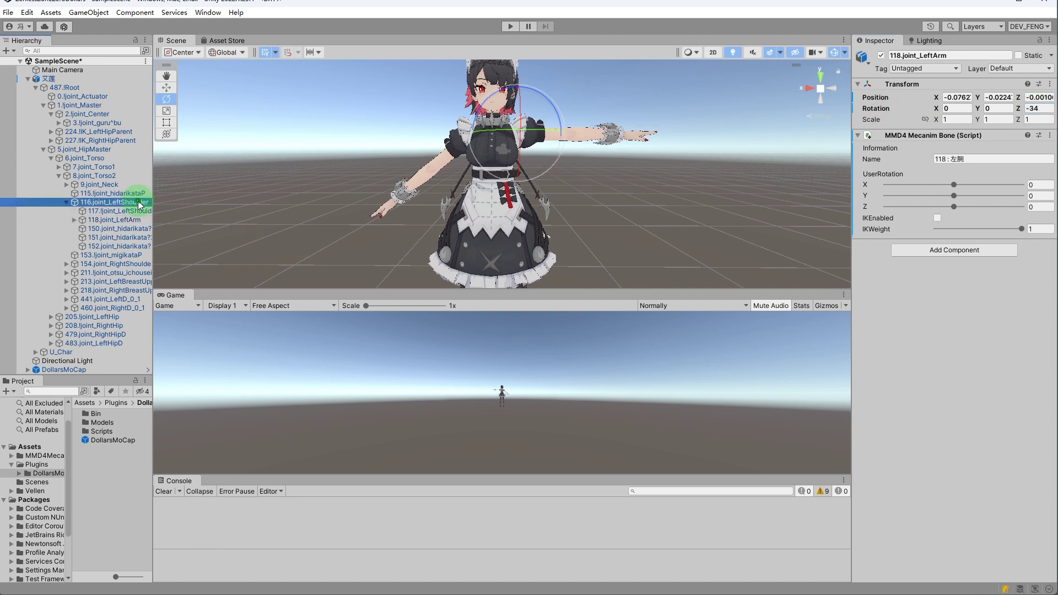
left_click(1039, 108)
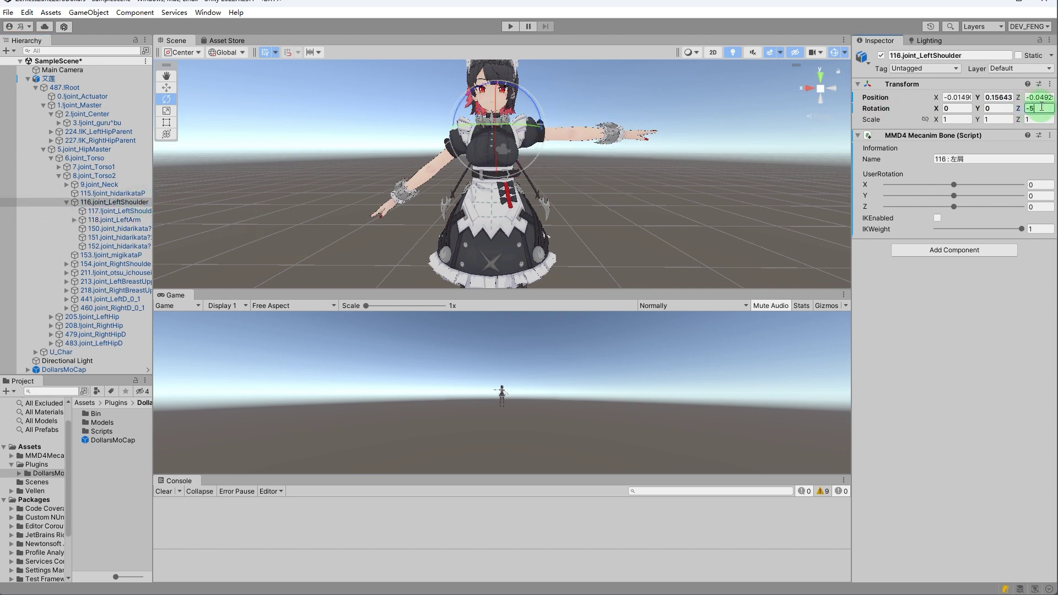
type("-5")
left_click(148, 265)
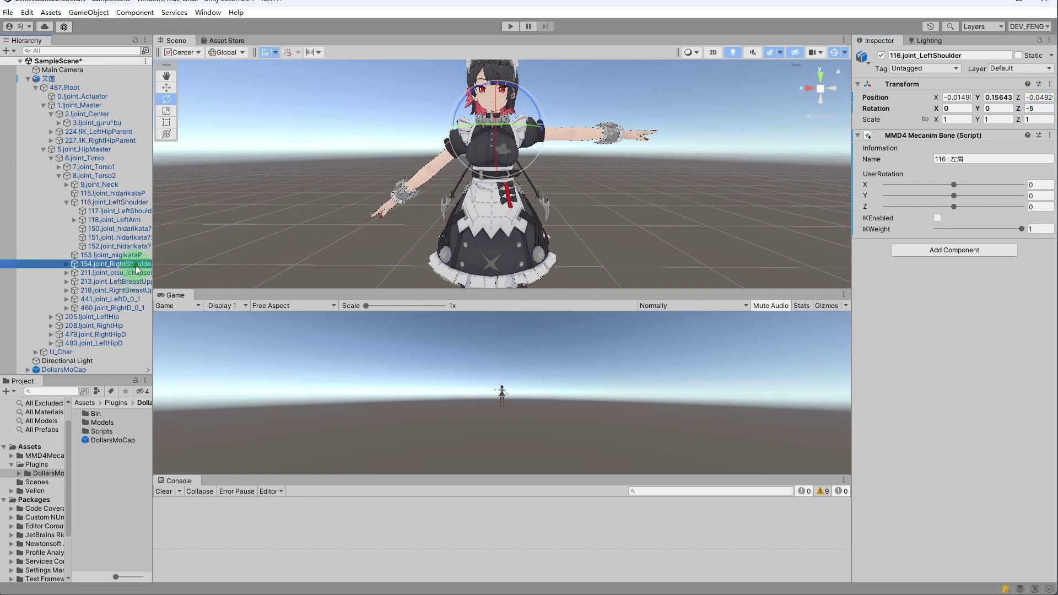
left_click(1037, 109)
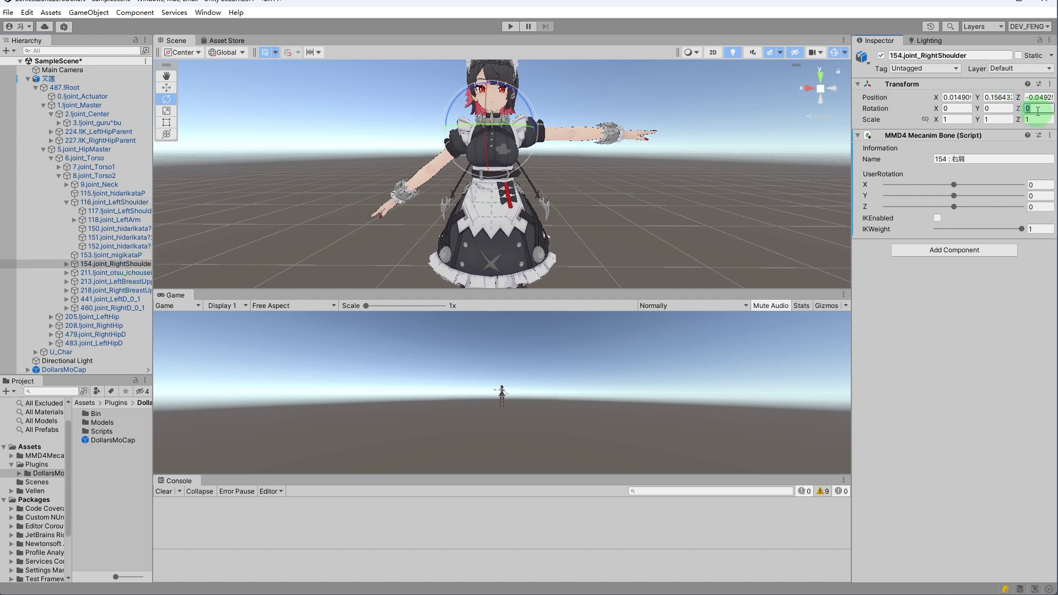
type("5")
left_click(67, 264)
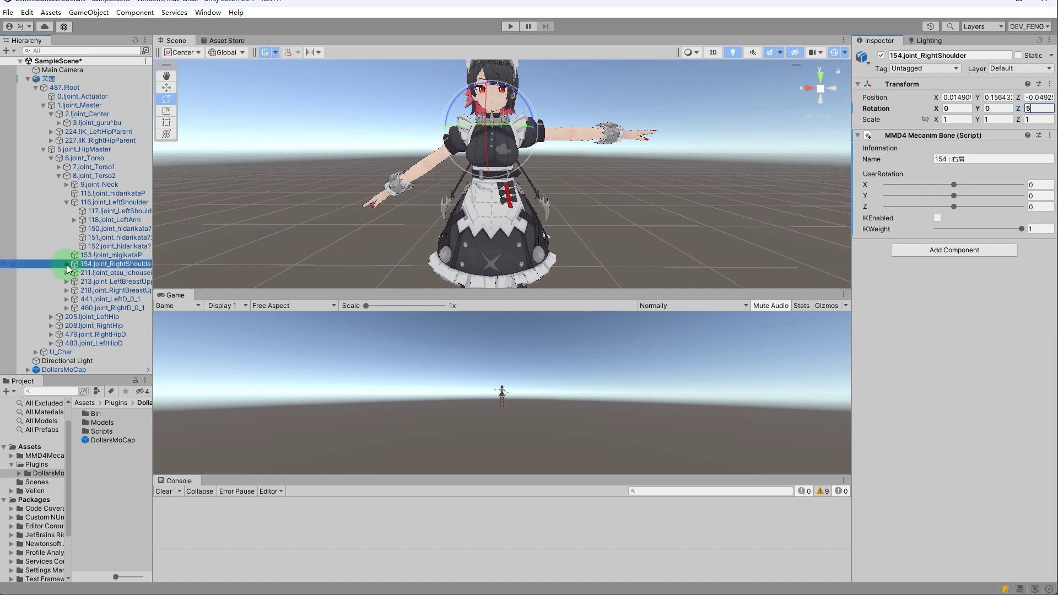
- Set 156.joint_RightArm's Z rotation to 34 and enlarge the Scene view to show the character
left_click(134, 283)
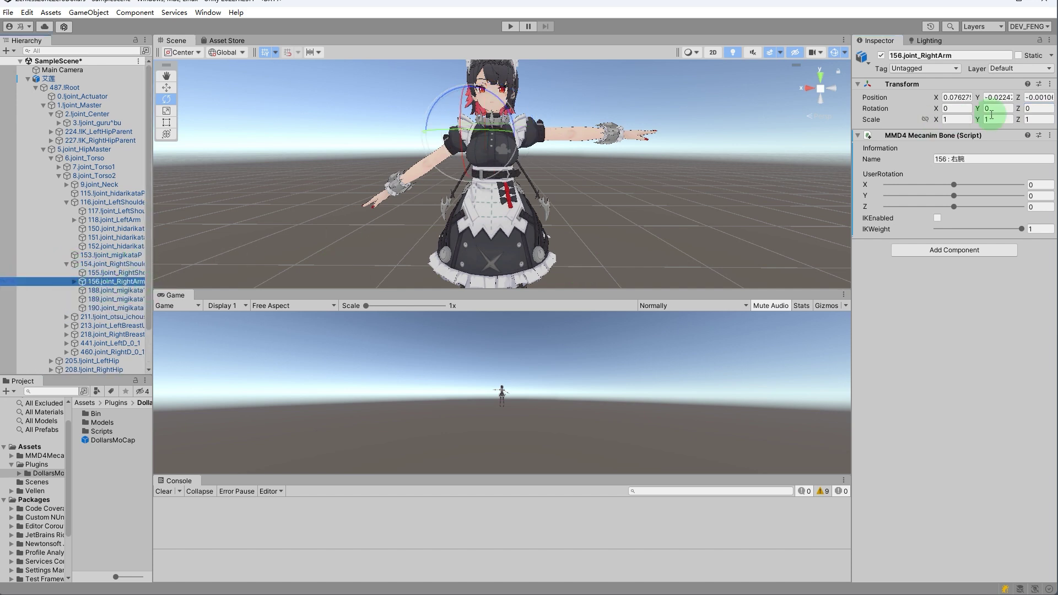
left_click(1032, 109)
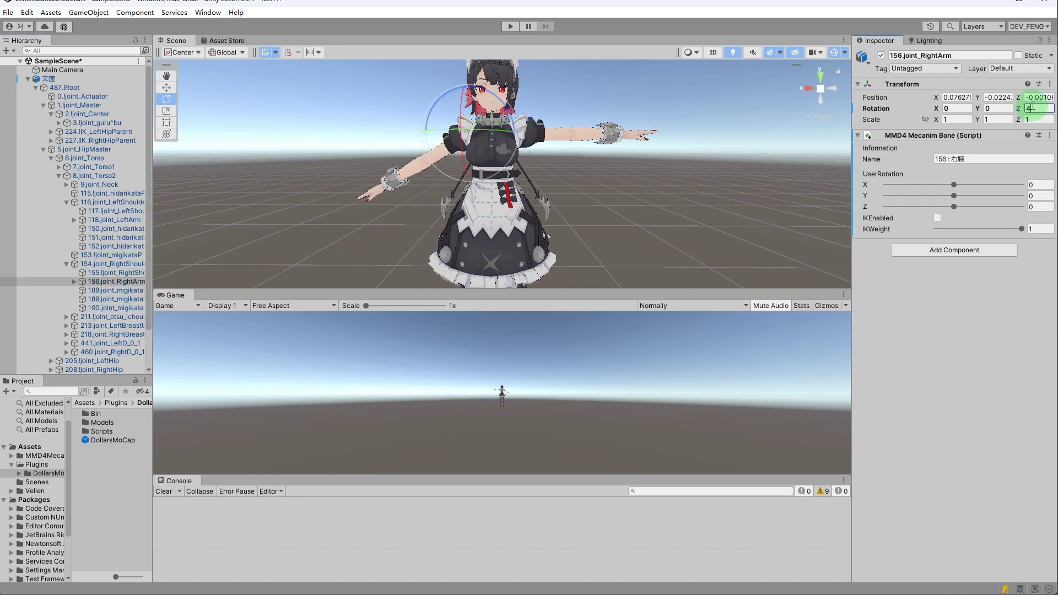
type("4")
key("BackSpace")
type("34")
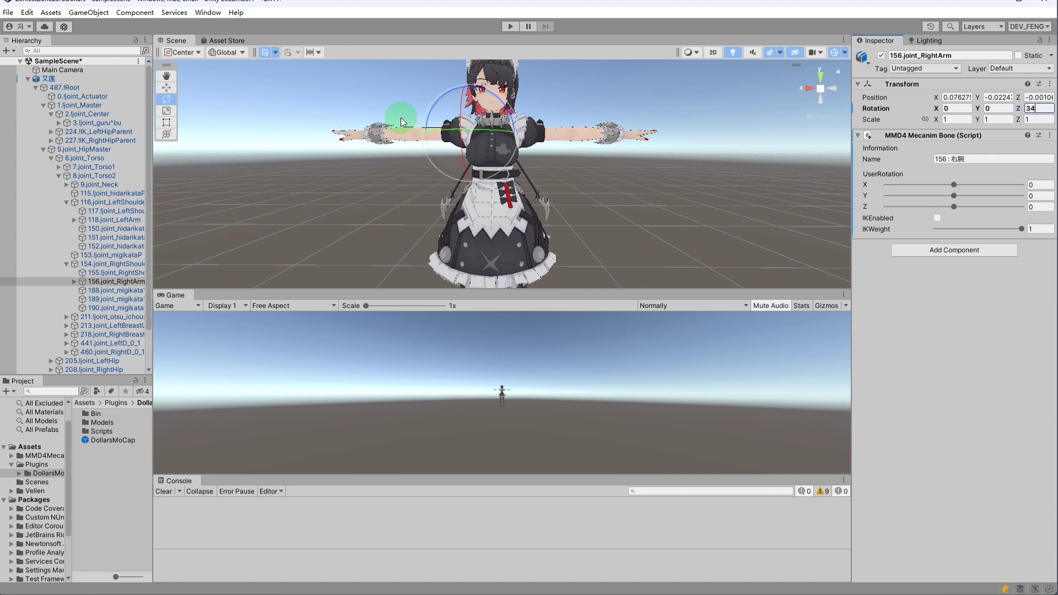
left_click_drag(447, 296, 437, 356)
scroll(586, 242, "down", 5)
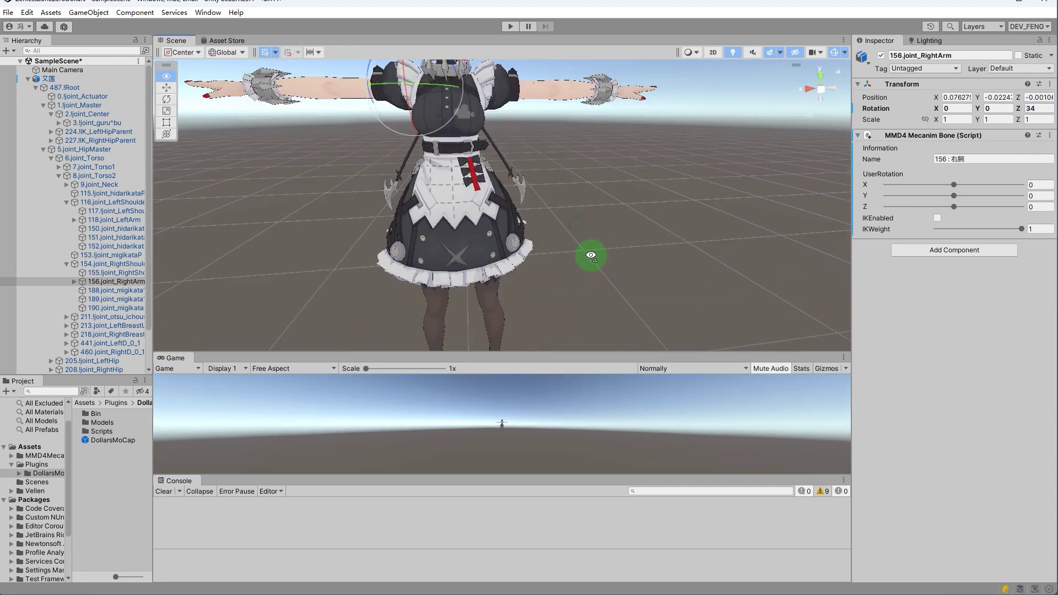
left_click(8, 12)
- Save the scene and add Dollars.MoCapSrc to Script Execution Order above MMD4MecanimBulletPhysics, then apply
left_click(27, 66)
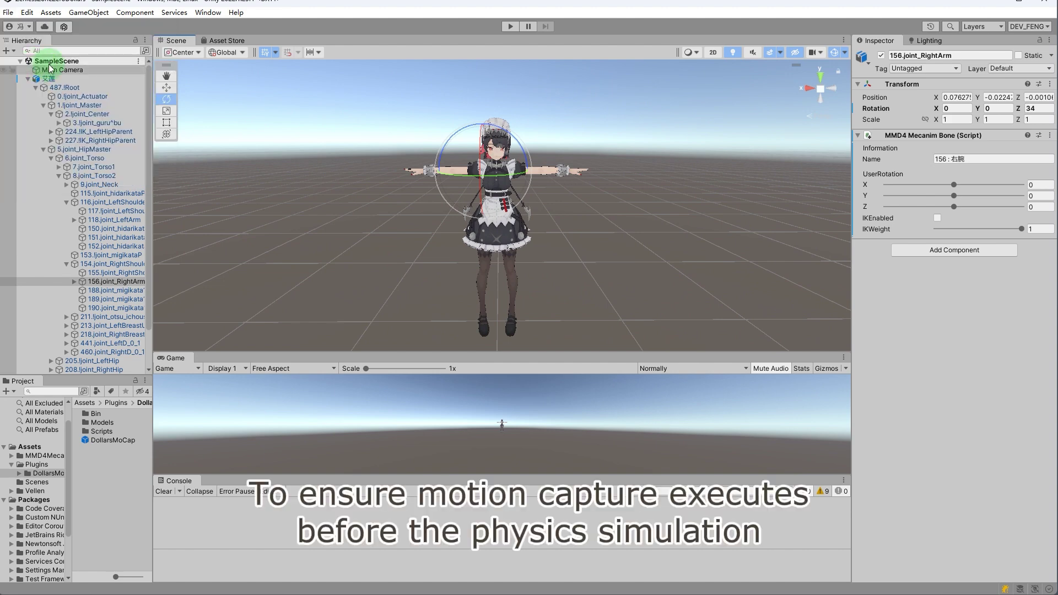
left_click(27, 12)
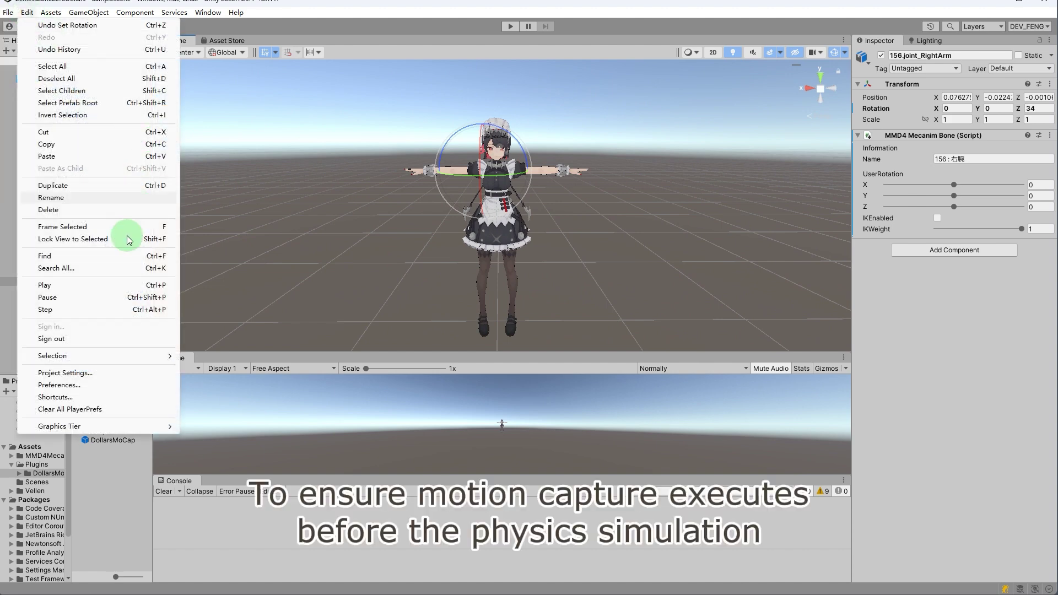
left_click(82, 373)
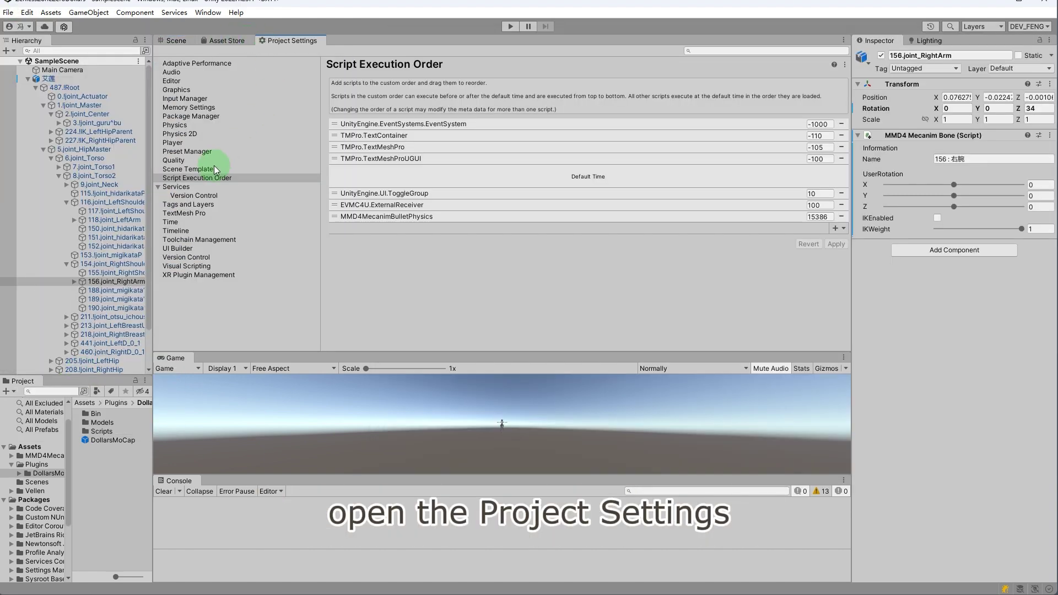
left_click(835, 228)
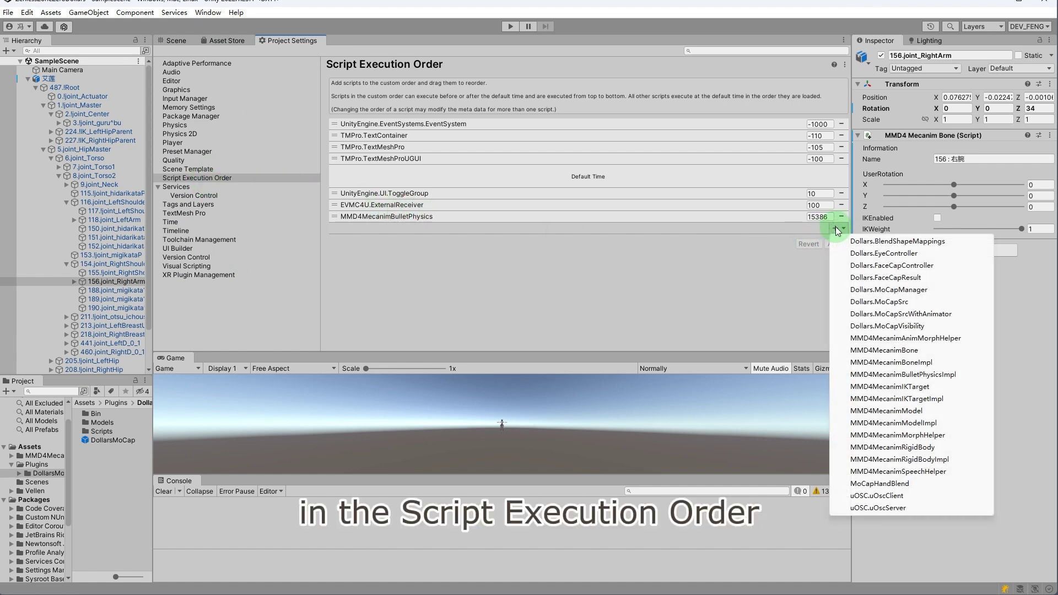
left_click(880, 301)
left_click_drag(424, 226, 482, 211)
left_click(837, 255)
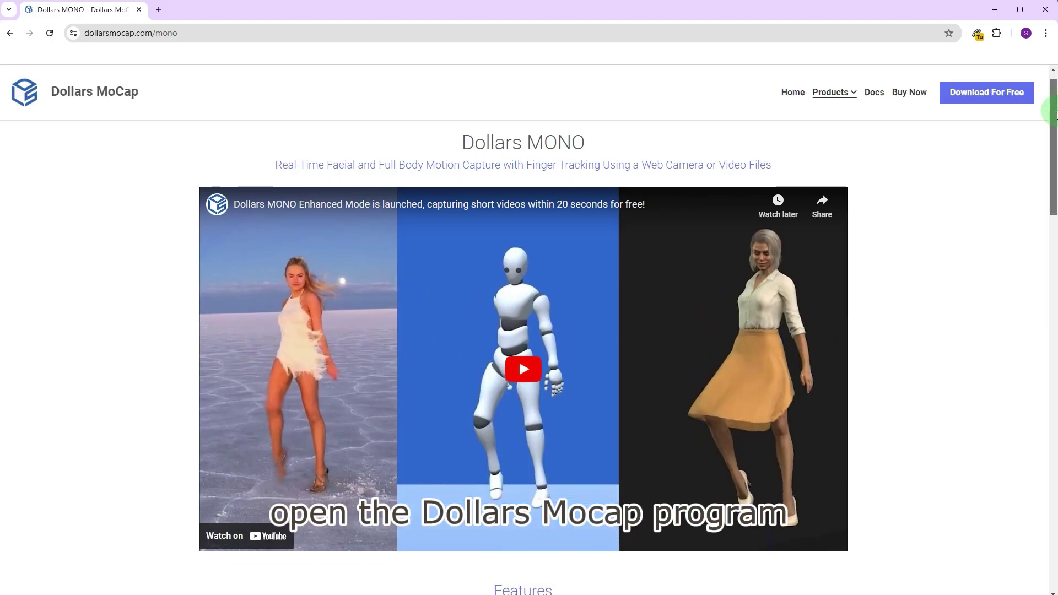
scroll(1055, 105, "down", 3)
left_click_drag(1053, 144, 1053, 299)
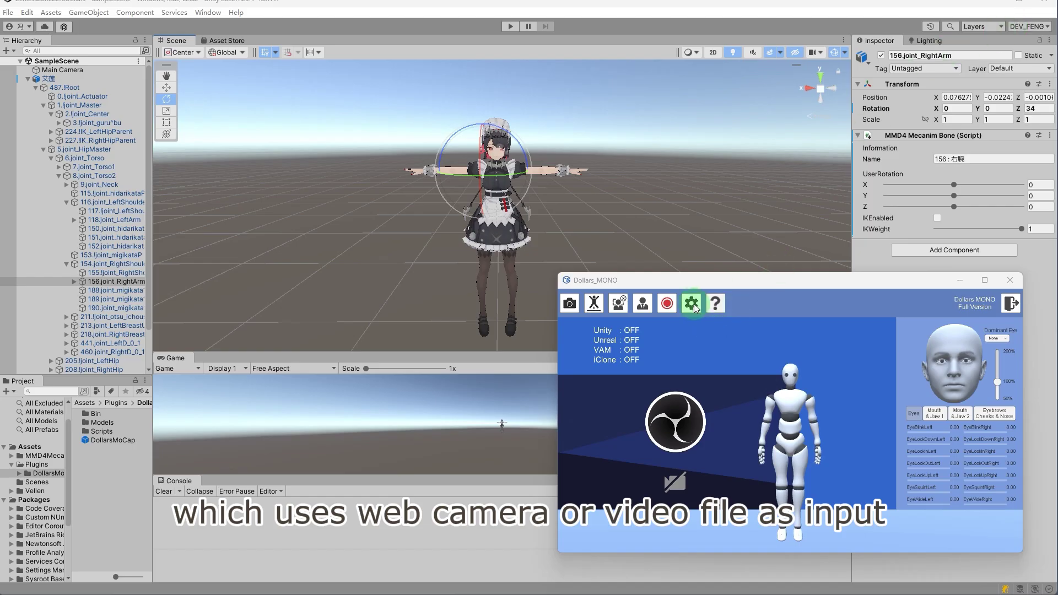
- Enable Sync to Unity (VMC) on port 39539 in Dollars MONO and test the capture in play mode
left_click(692, 303)
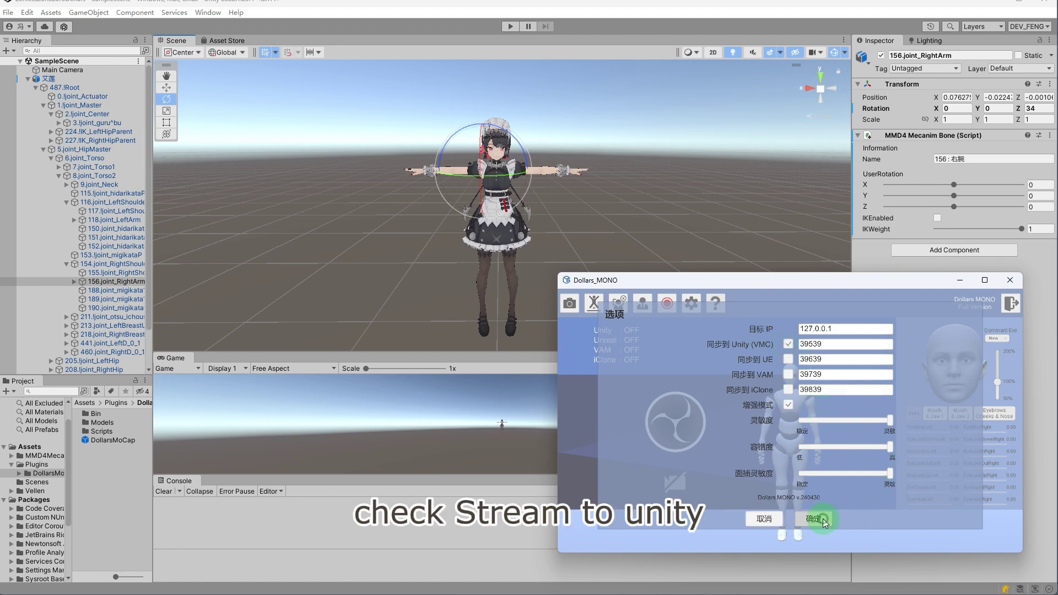
left_click(820, 517)
left_click(511, 26)
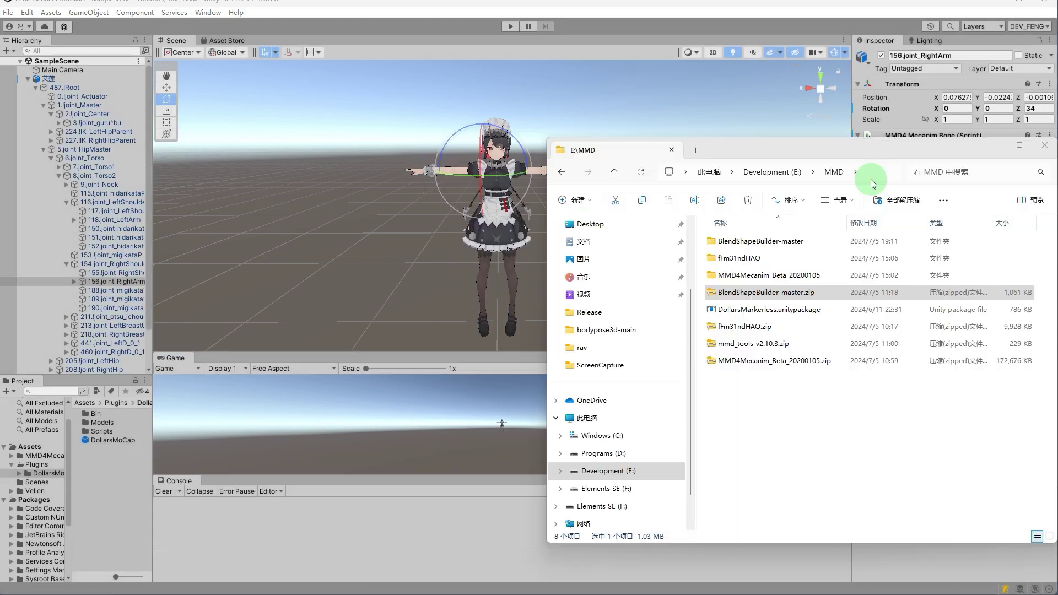
left_click(810, 443)
left_click(751, 293)
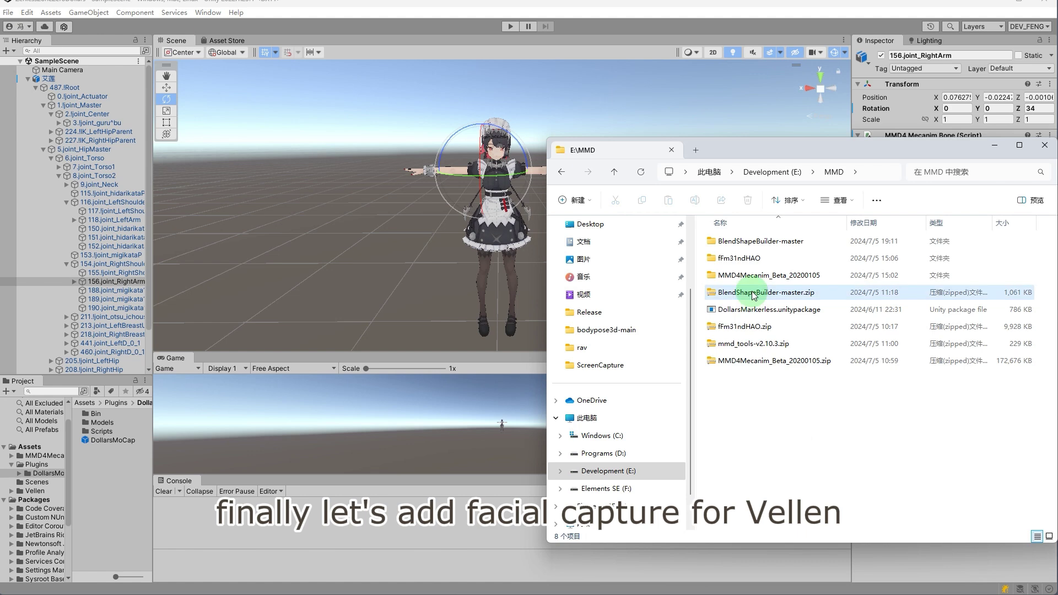
- Open BlendShapeBuilder-master > Assets and copy the BlendShapeBuilder and VertexTweaker folders
double_click(762, 240)
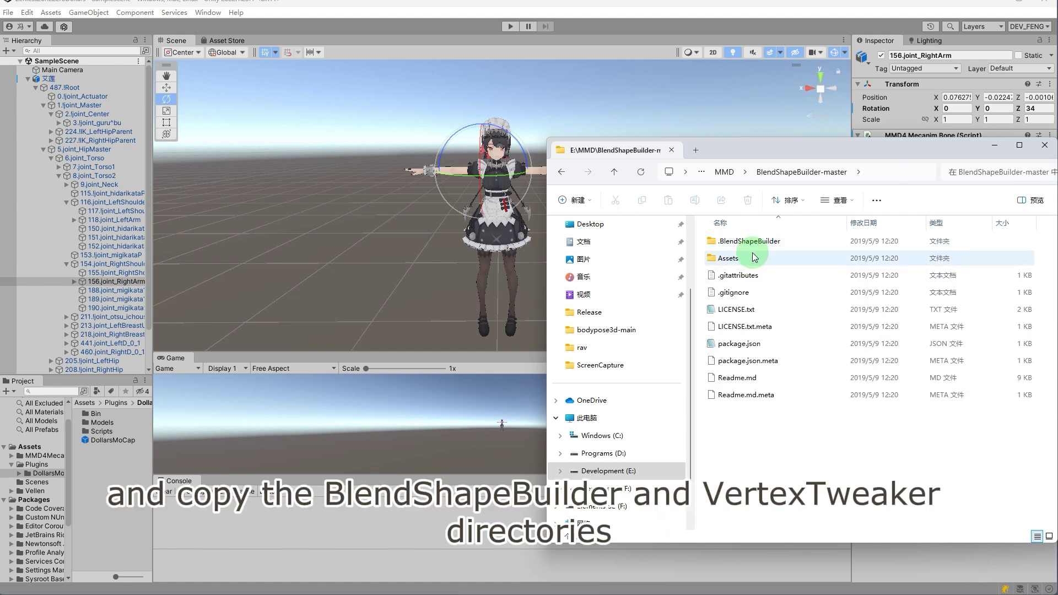
double_click(753, 256)
left_click(745, 257)
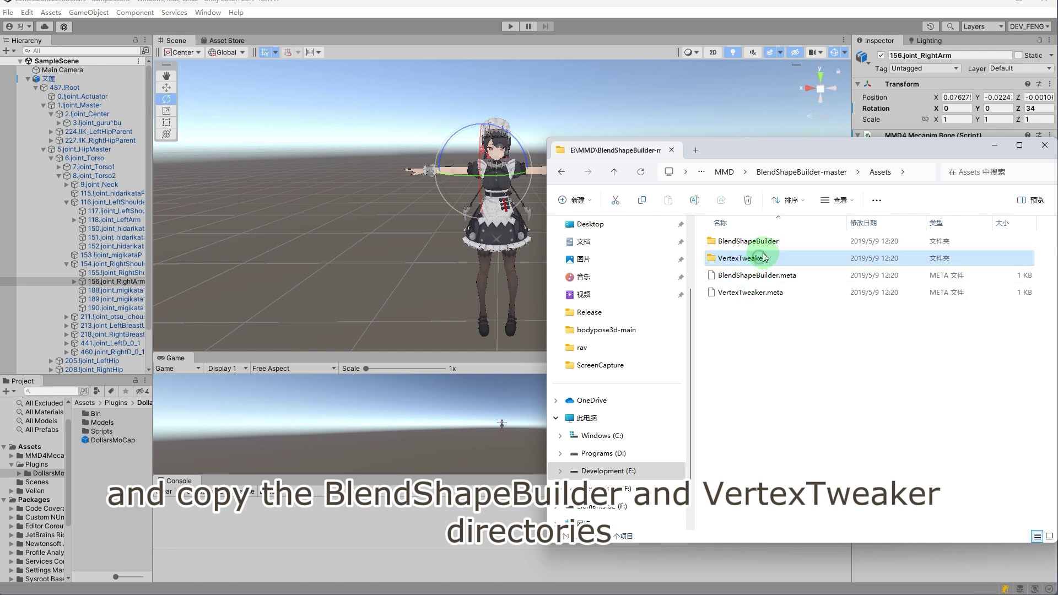
left_click(780, 241, "ctrl")
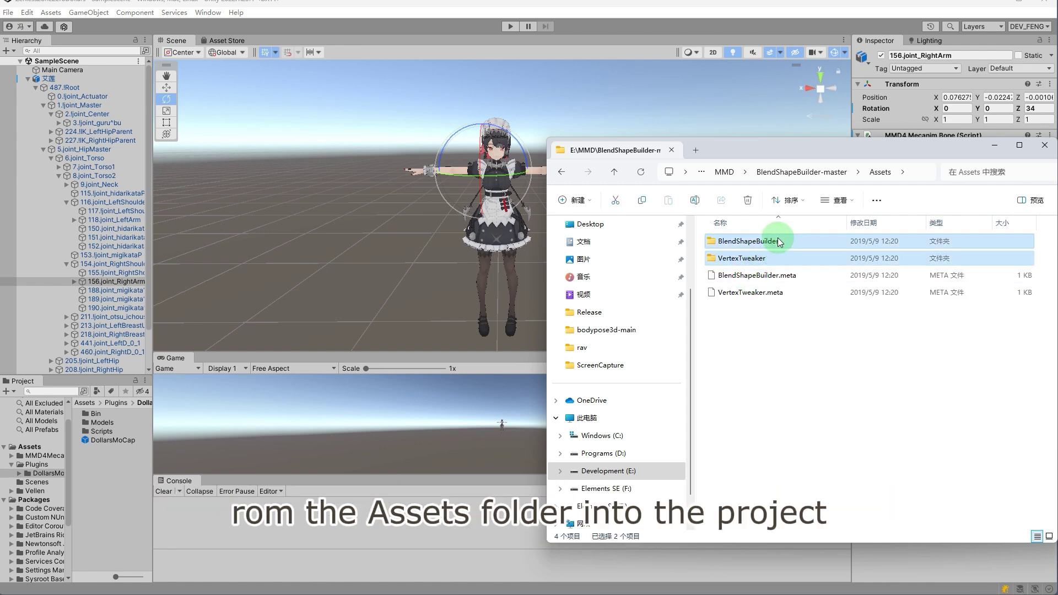
right_click(779, 241)
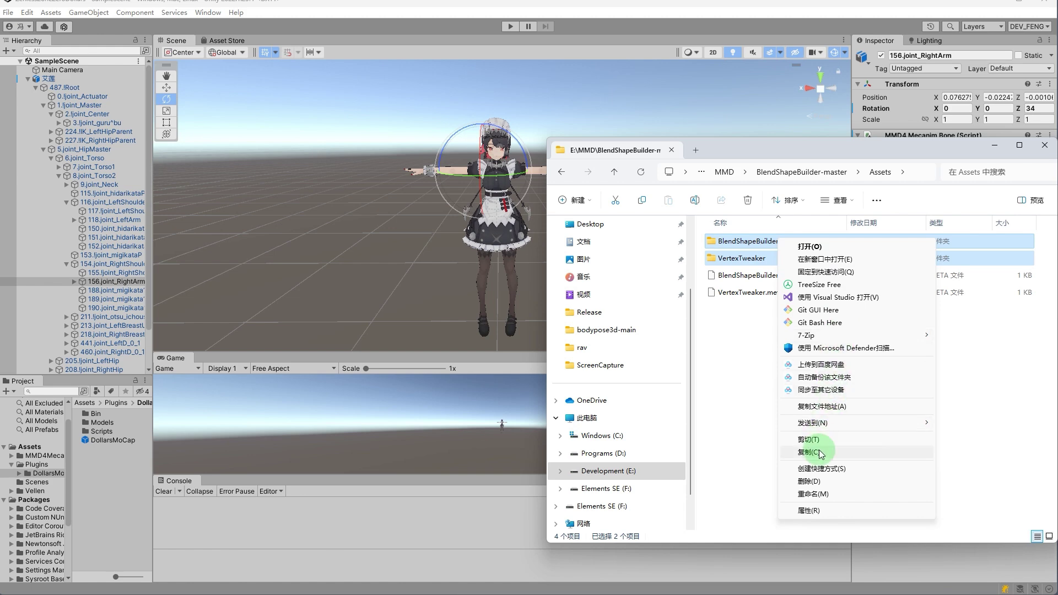
left_click(820, 452)
- Paste the BlendShapeBuilder and VertexTweaker folders into the project's Assets folder on disk
left_click(38, 447)
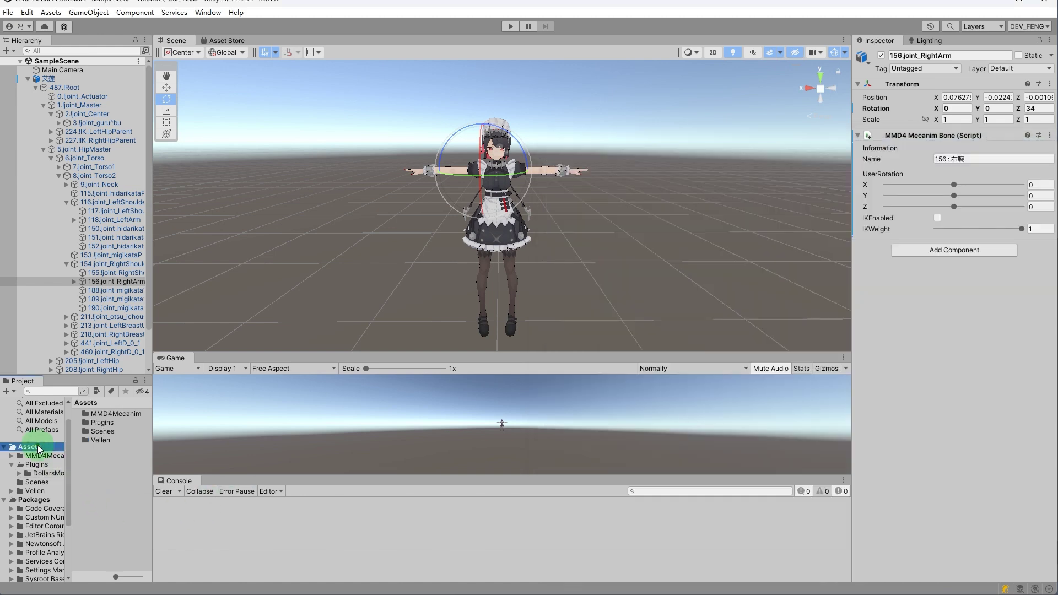
right_click(37, 447)
left_click(72, 465)
left_click(363, 211)
double_click(363, 211)
left_click(811, 377)
key("ctrl+v")
left_click(811, 377)
left_click(854, 115)
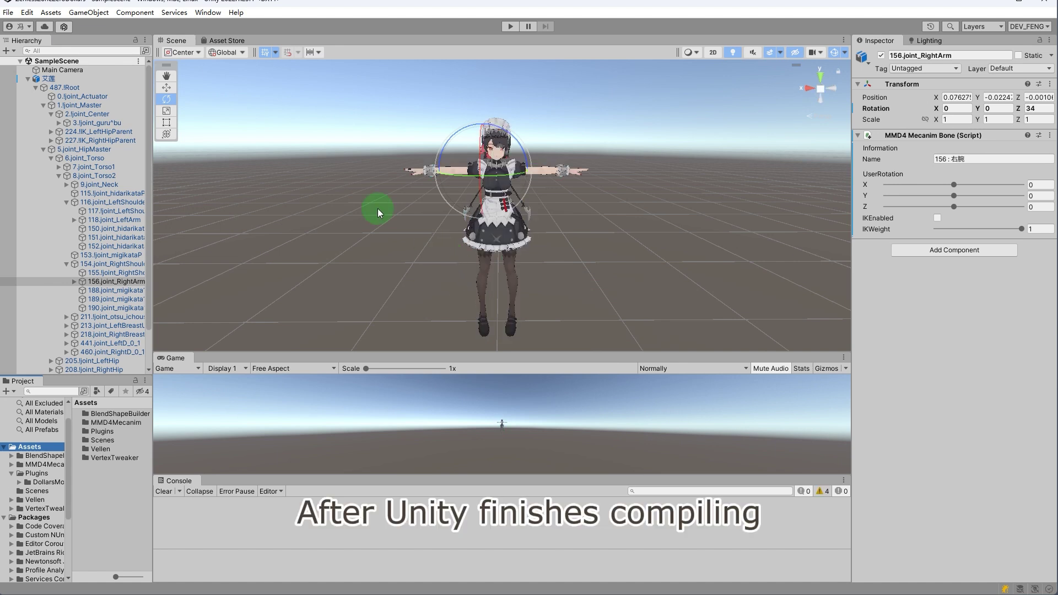
- Check the Window menu for the new tools, then select face mesh U_Char_1 and expand its BlendShapes
left_click(208, 12)
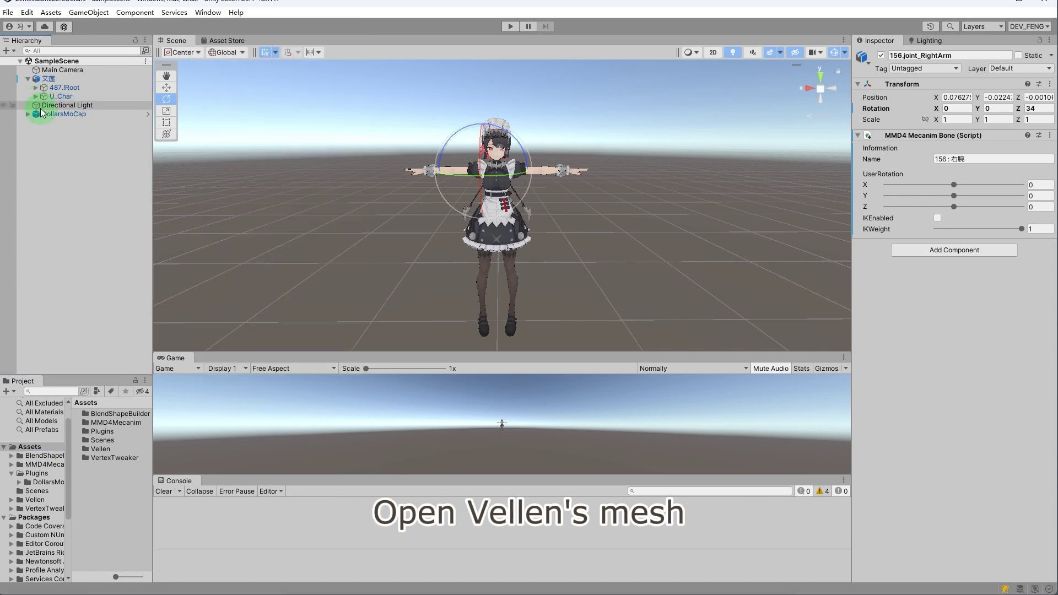
left_click(36, 96)
left_click(72, 105)
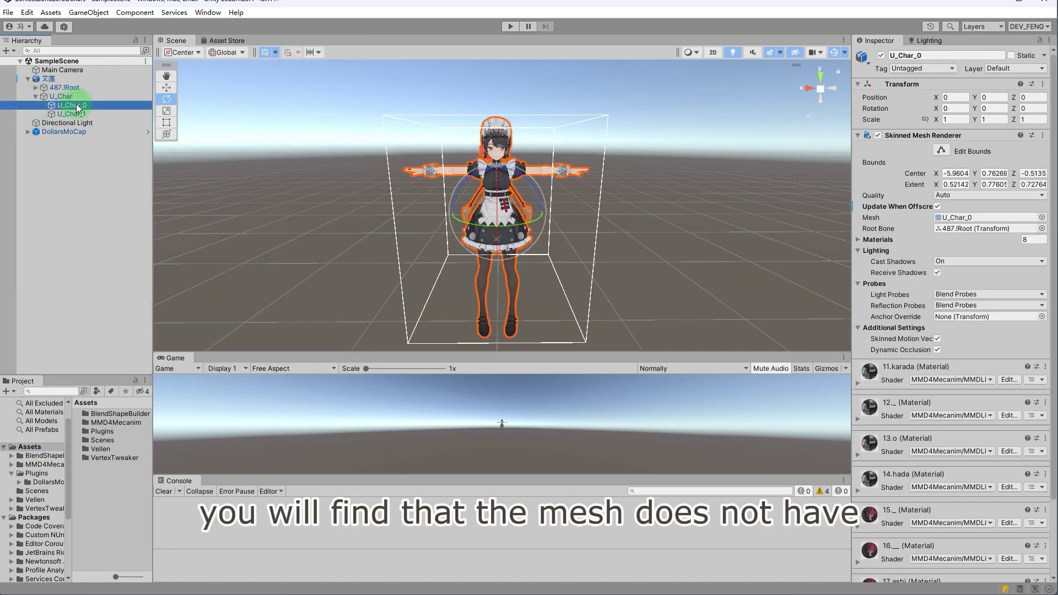
left_click(72, 113)
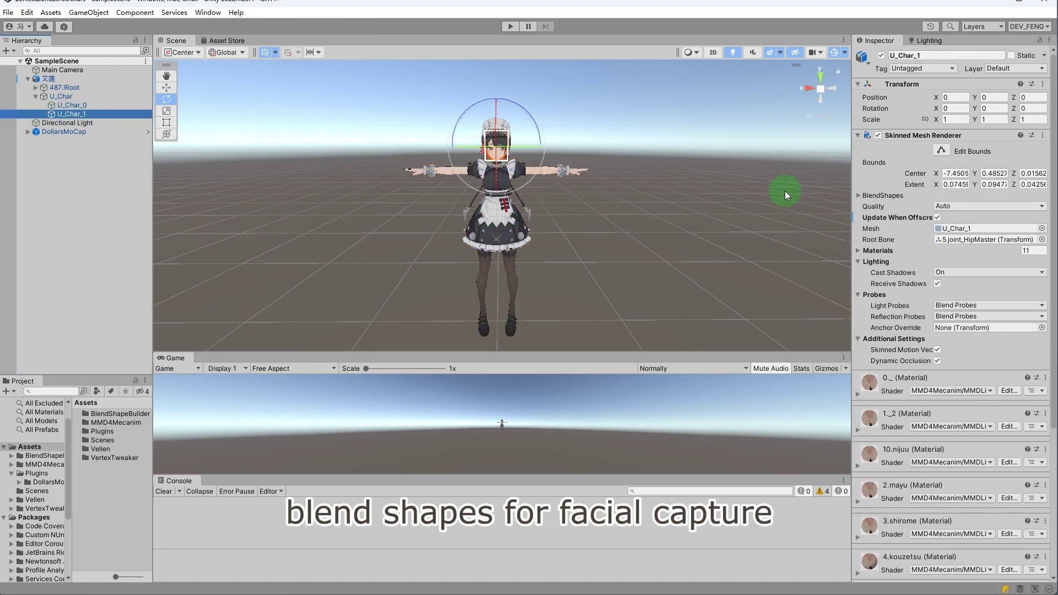
left_click(859, 195)
key("w")
right_click_drag(547, 200, 560, 182)
- Preview the ウィンク2右 and 28.にやり blend shapes, then reset them back to 0
mouse_move(936, 219)
left_mouse_down()
mouse_move(1016, 220)
mouse_move(951, 217)
left_mouse_up()
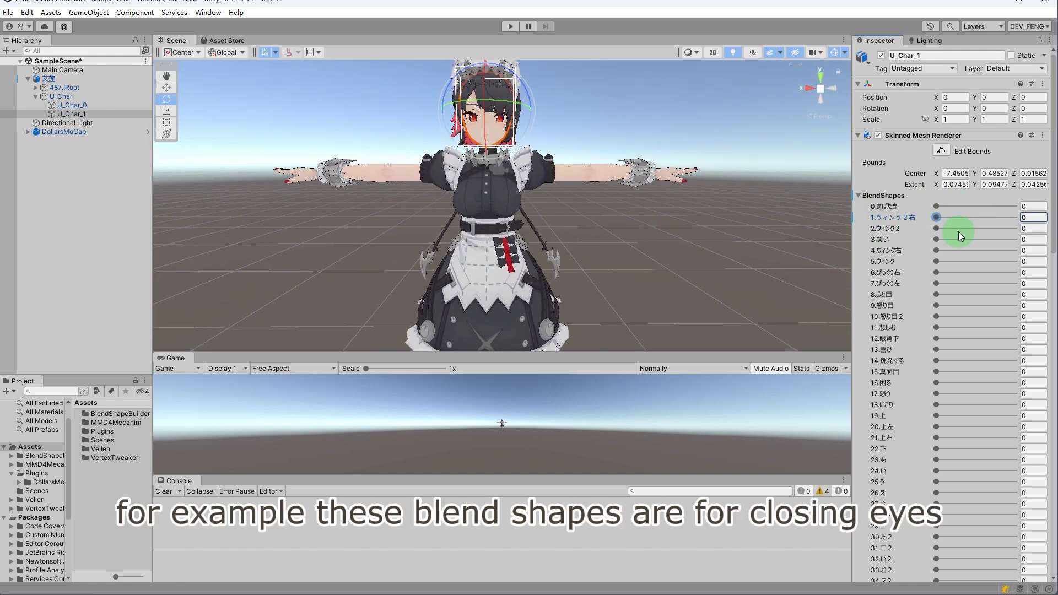
left_click_drag(888, 233, 847, 235)
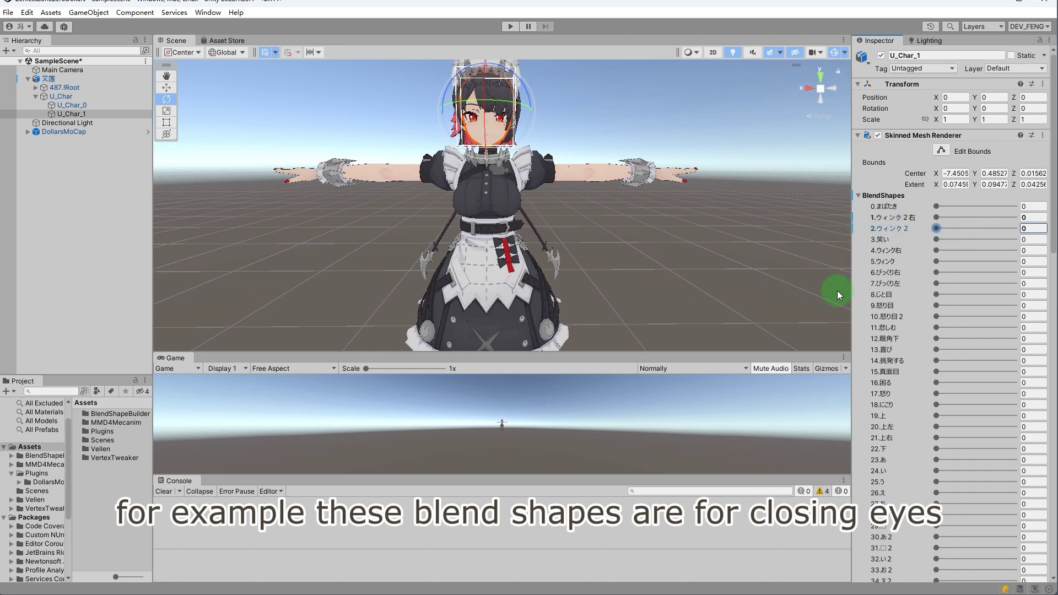
left_click_drag(935, 514, 1014, 514)
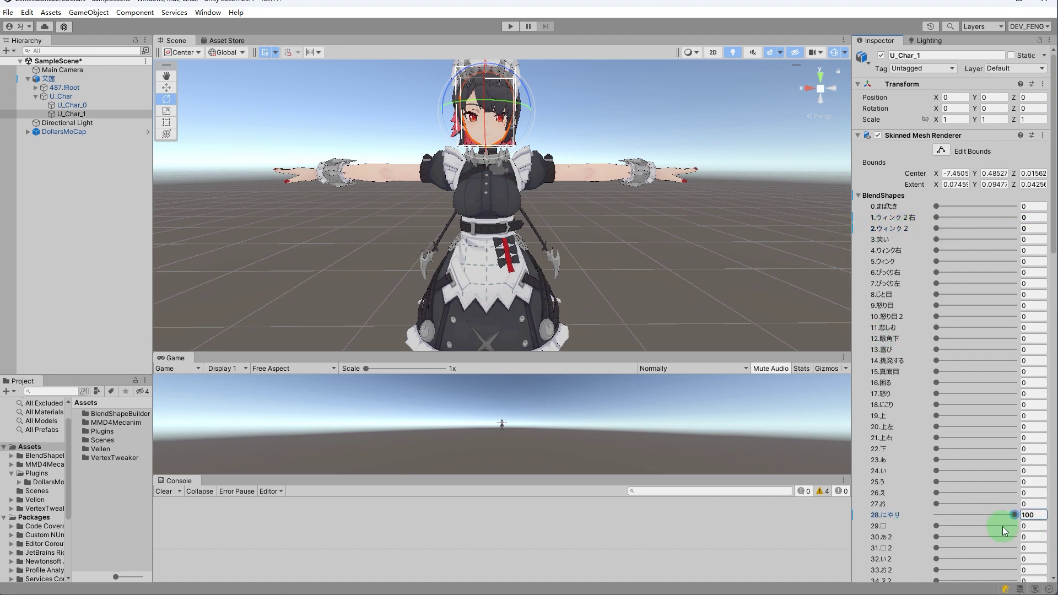
left_click(1028, 518)
left_click_drag(949, 521, 902, 513)
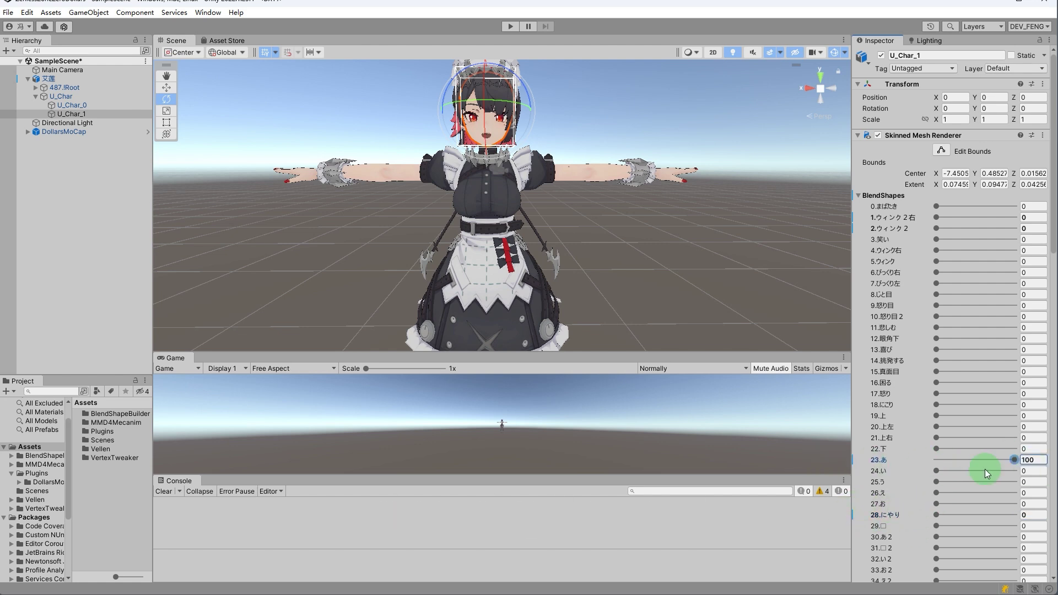
- Add a Face Cap Controller component to the model root with DollarsMoCap as its Src
left_click(80, 82)
left_click(879, 216)
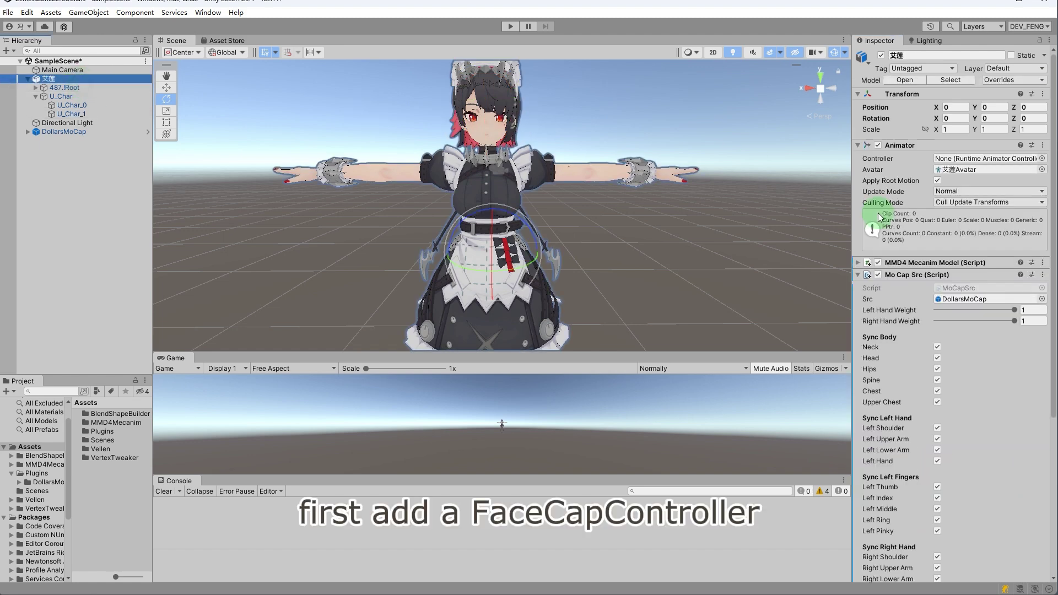
left_click(860, 275)
left_click(931, 292)
type("face")
left_click(939, 330)
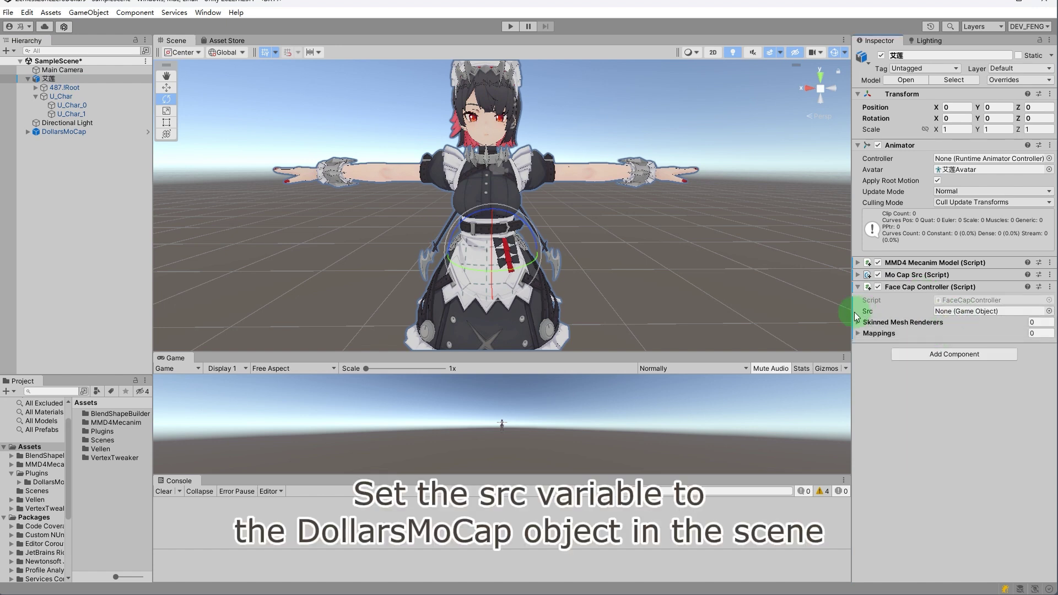
left_click_drag(72, 132, 964, 314)
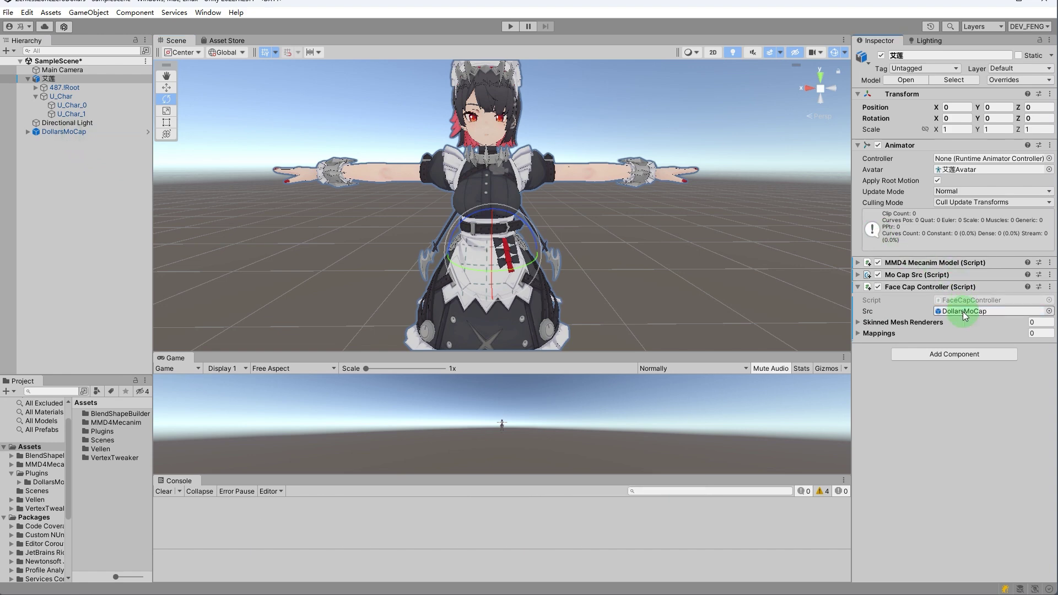
- Set Skinned Mesh Renderers and Mappings sizes to 1 and assign U_Char_1 to Element 0
left_click(859, 324)
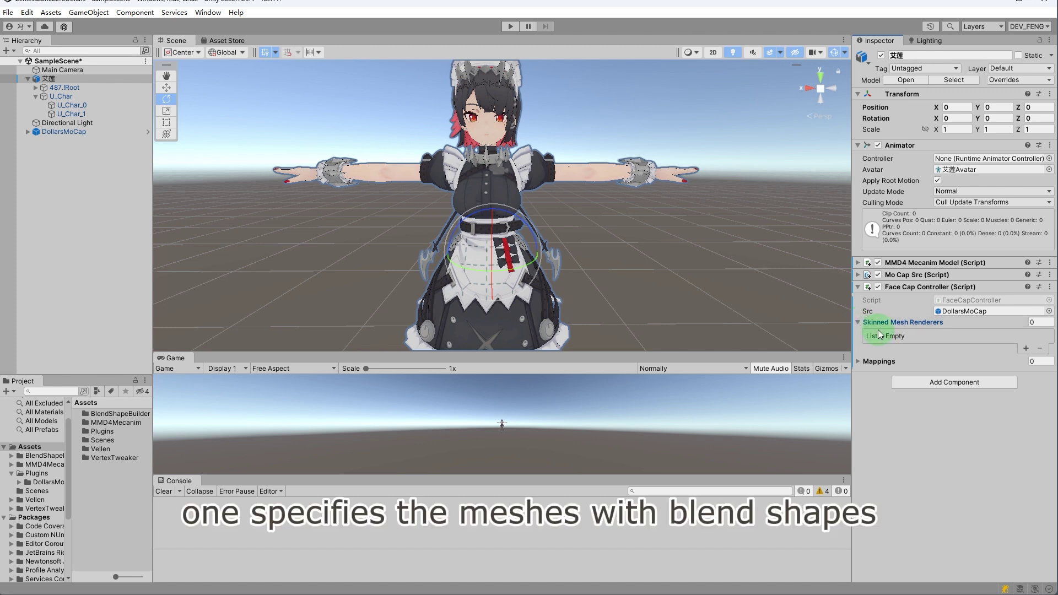
left_click(863, 362)
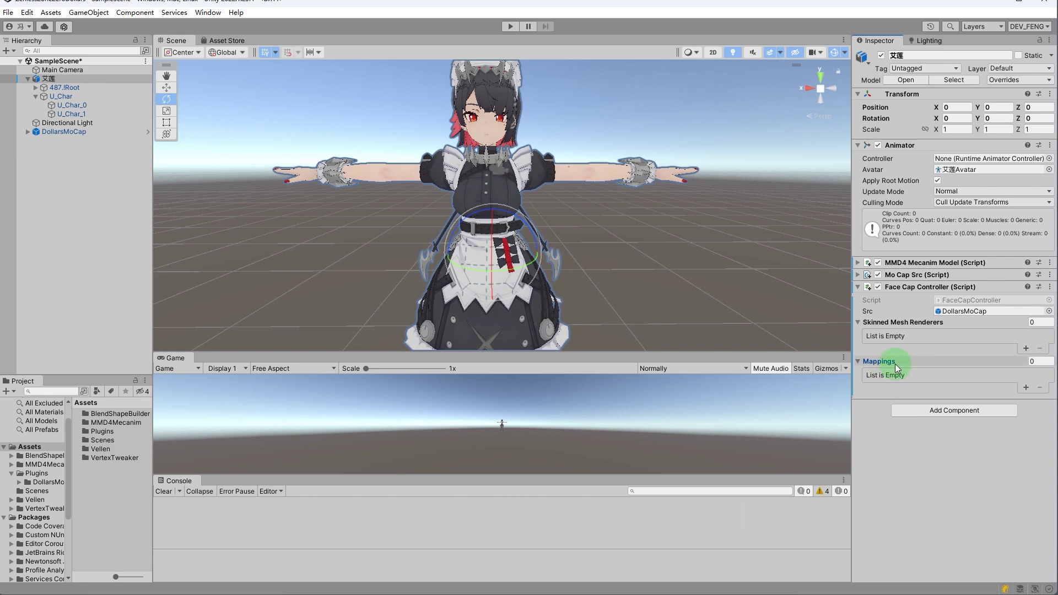
left_click(1039, 322)
type("1")
left_click(1038, 361)
type("1")
key("Return")
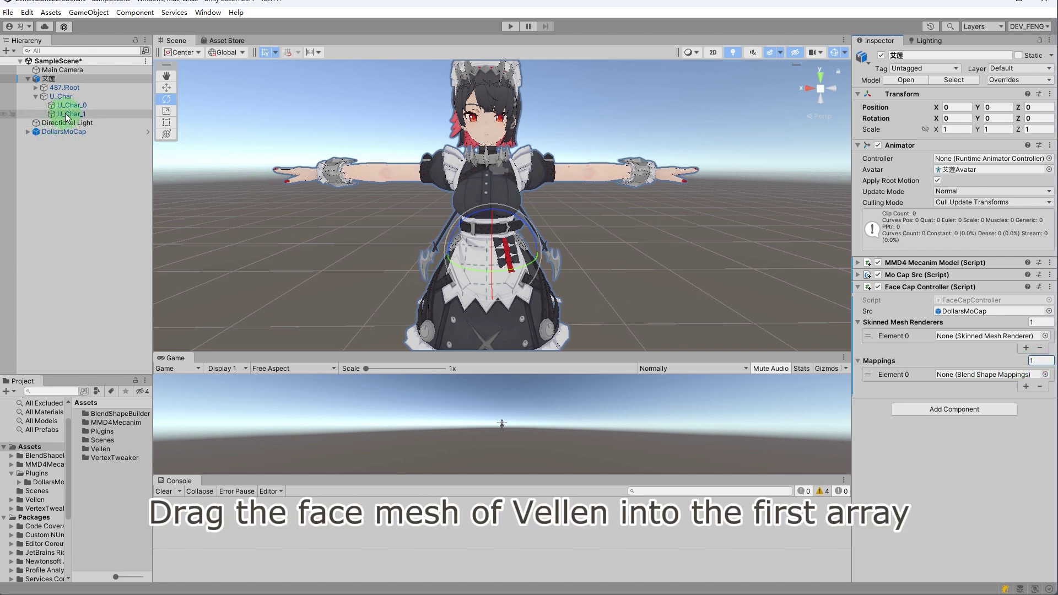
left_click_drag(65, 113, 980, 342)
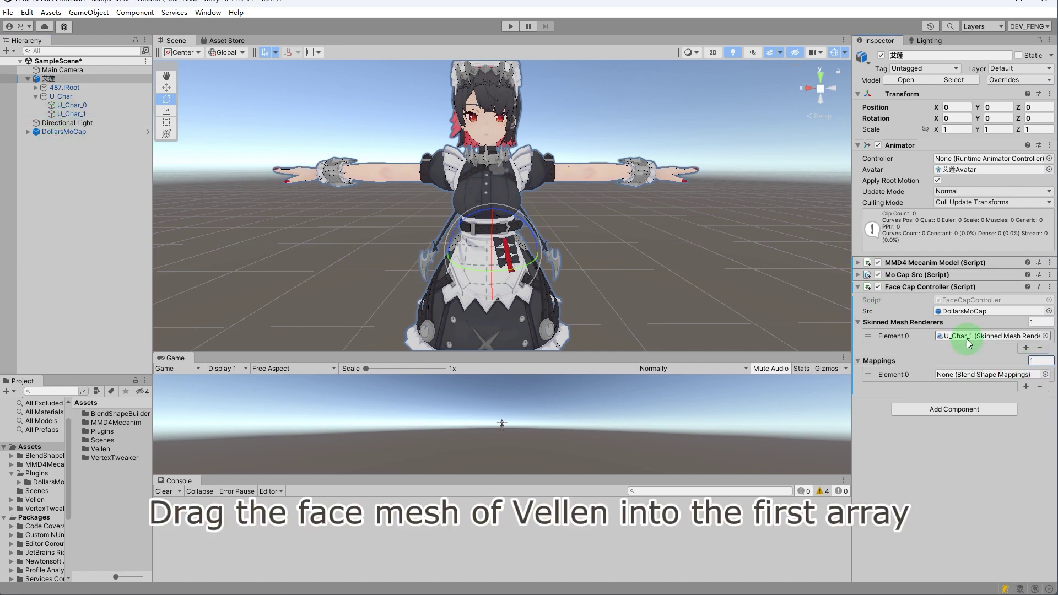
left_click_drag(77, 376, 77, 212)
- Create a Dollars Face Capture Mappings asset named BlendShapeMappings in the Vellen folder
double_click(99, 285)
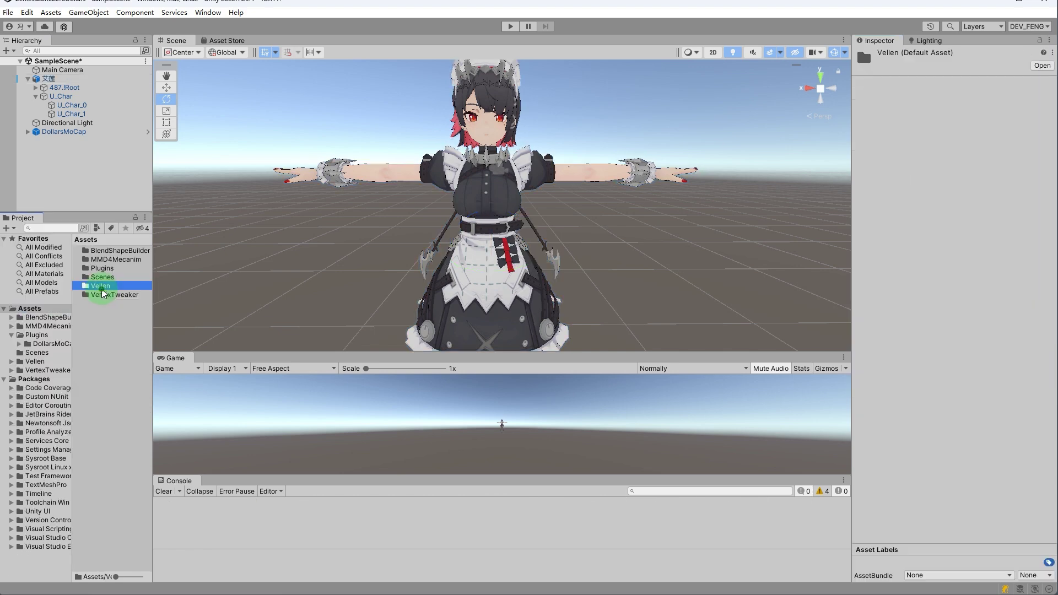
right_click(113, 367)
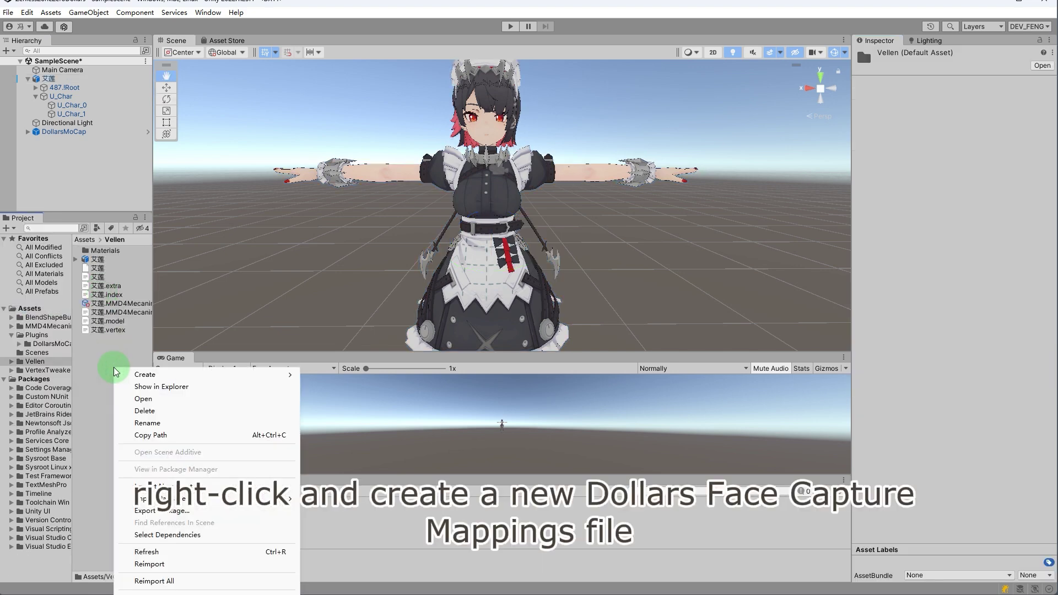
mouse_move(137, 375)
mouse_move(346, 378)
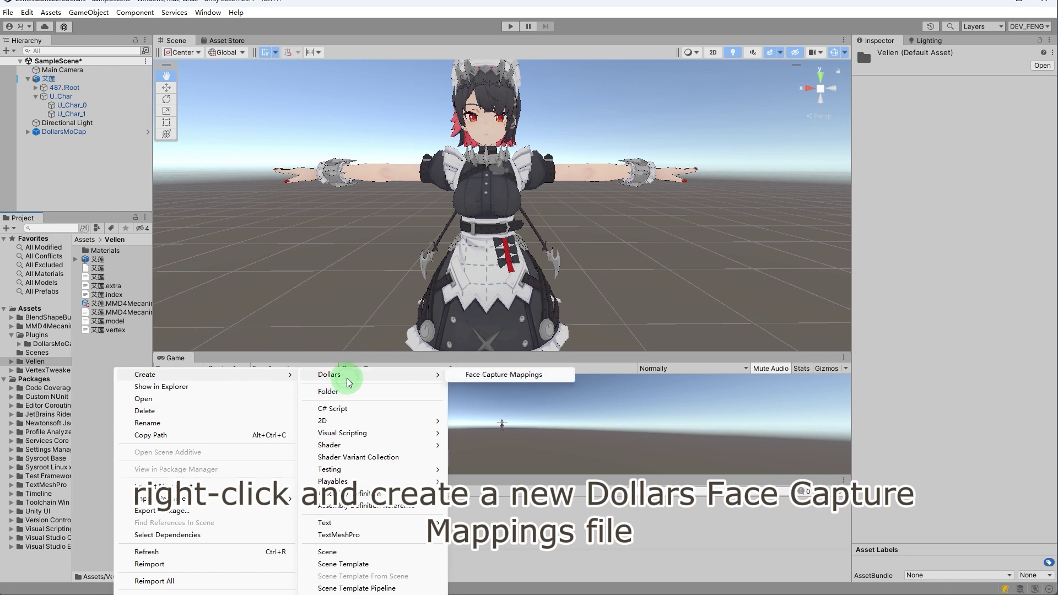
left_click(490, 380)
left_click(134, 378)
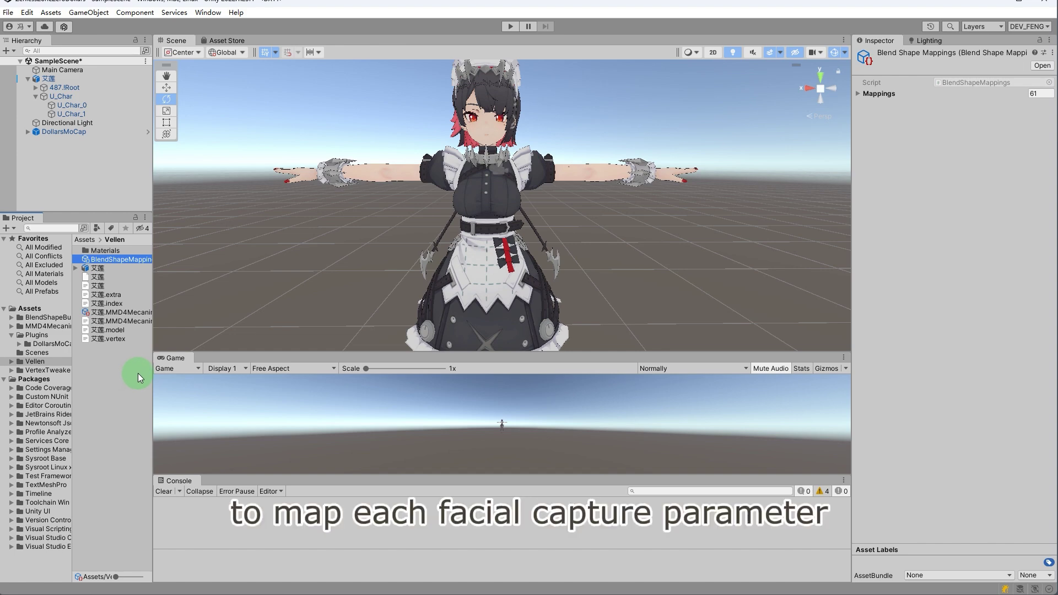
- Inspect the EyeBlinkLeft mapping entry and test the 2.ウィンク2 wink blend shape
left_click(859, 93)
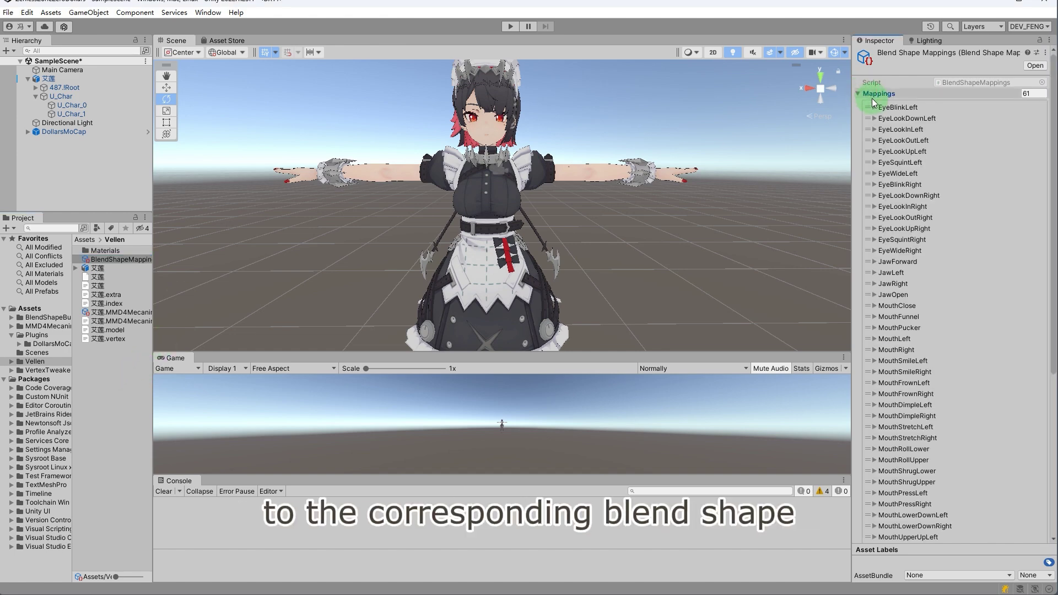
left_click(875, 108)
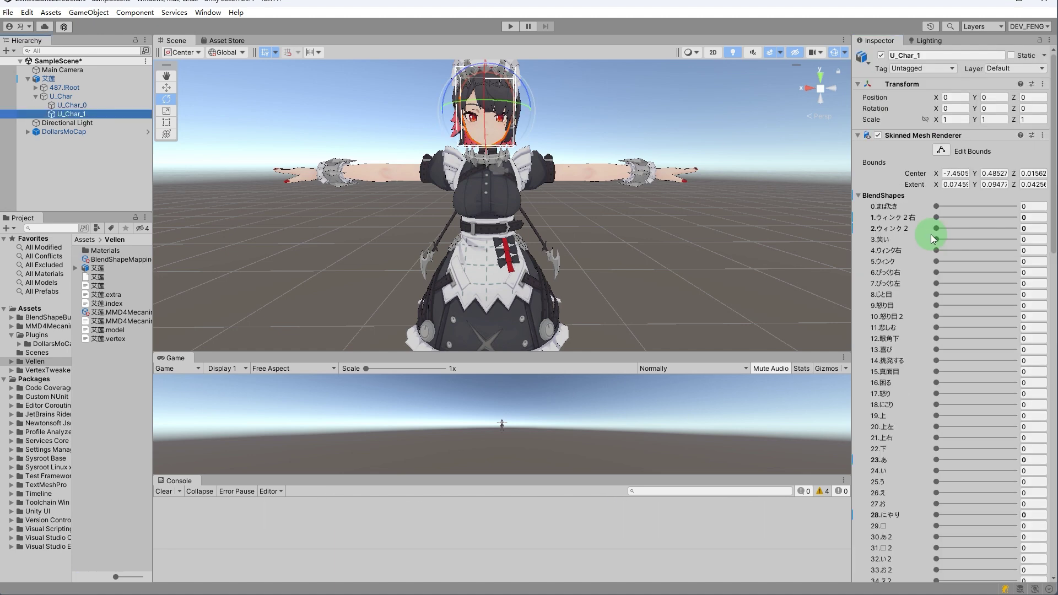
left_click_drag(931, 233, 908, 232)
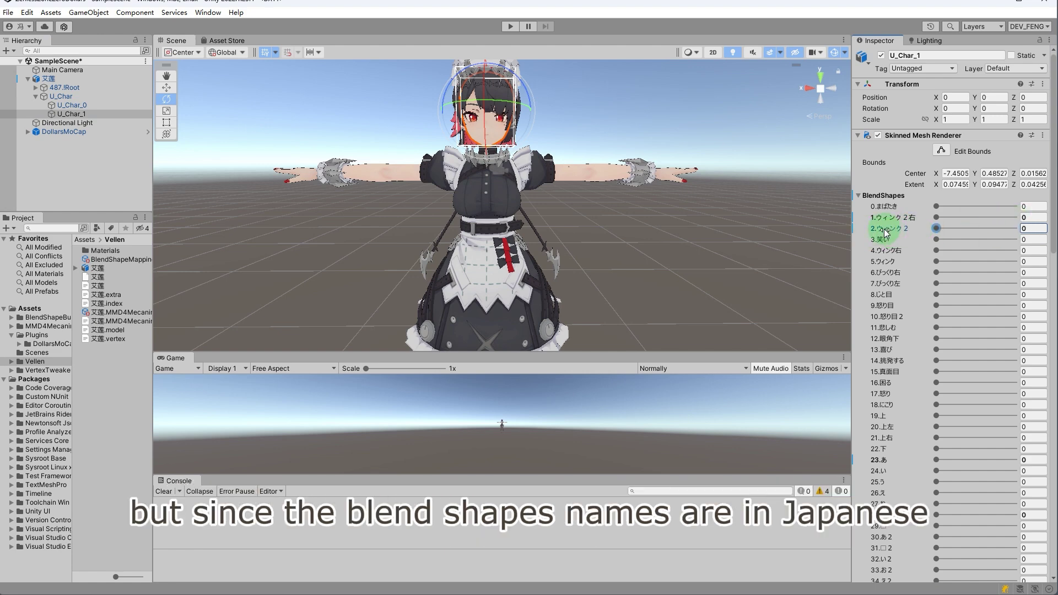
- Open the Blend Shape Inspector and list the face mesh U_Char_1's 59 blend shapes
left_click(208, 16)
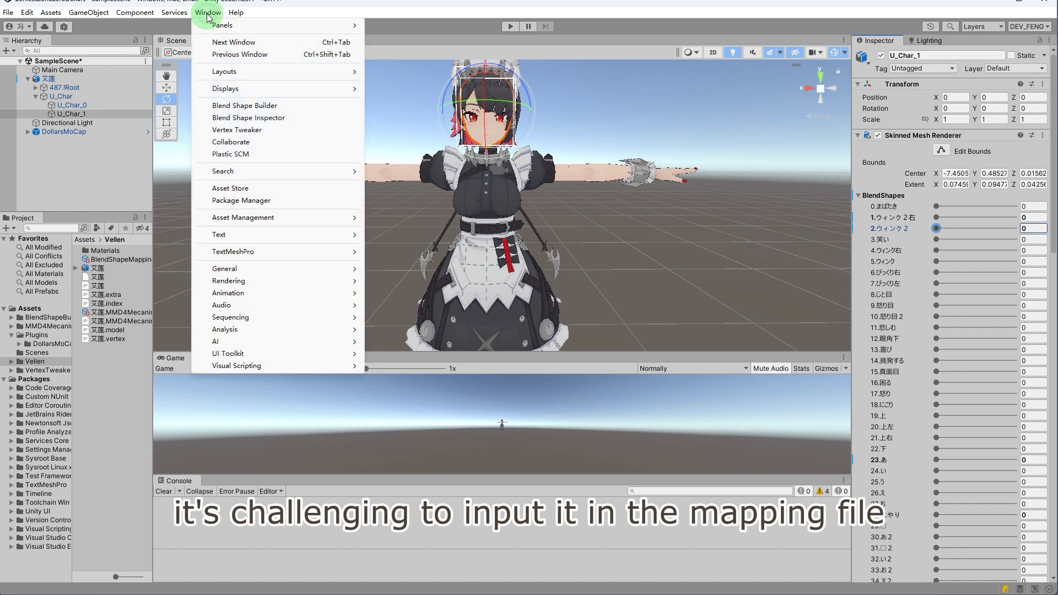
left_click(270, 121)
left_click(72, 105)
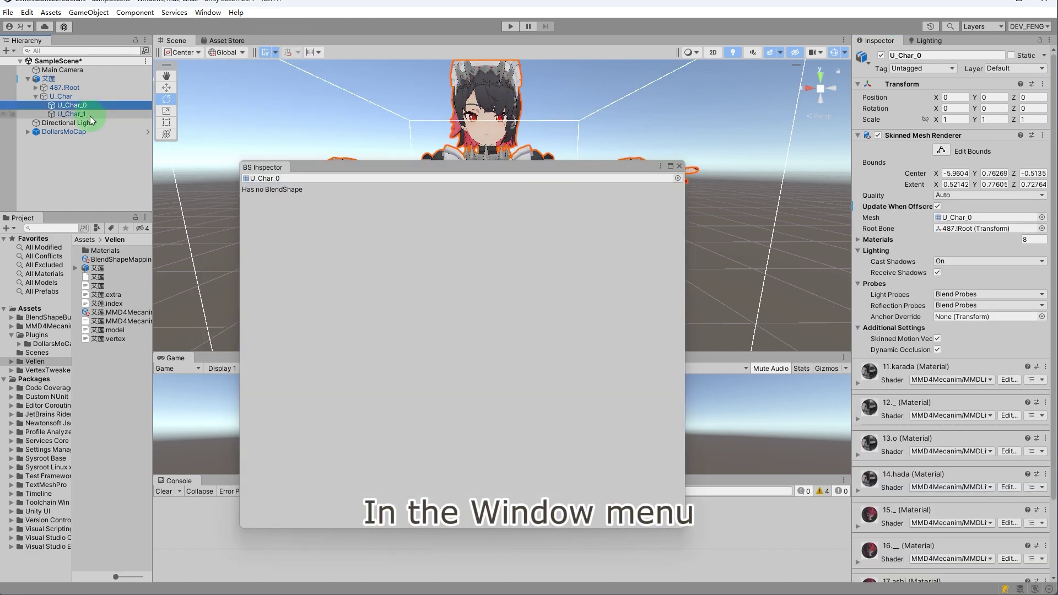
left_click(90, 114)
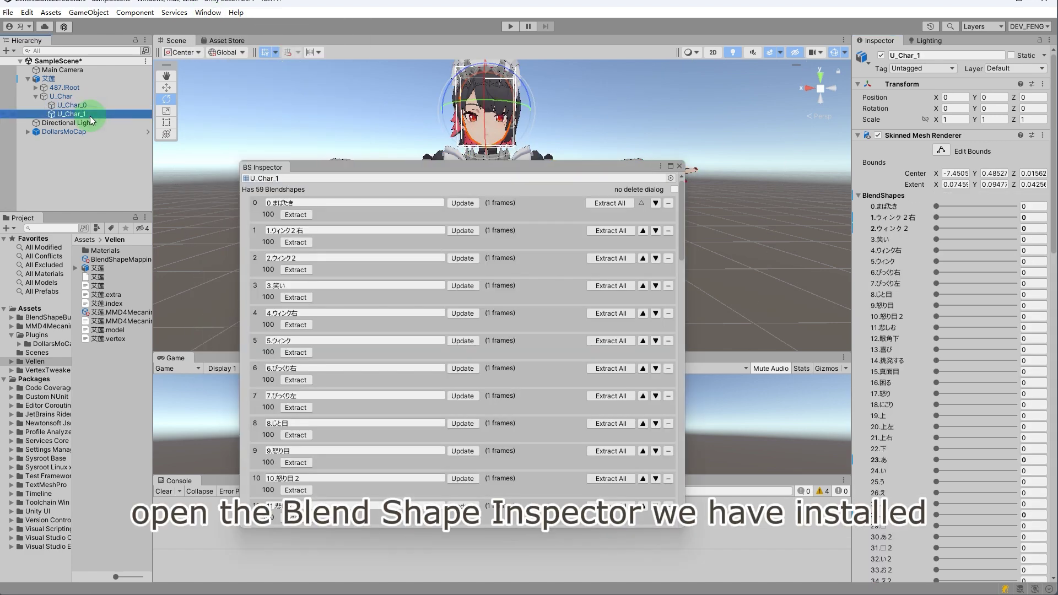
- Map EyeBlinkLeft to the blend shape 2.ウィンク2 in BlendShapeMappings
left_click(330, 259)
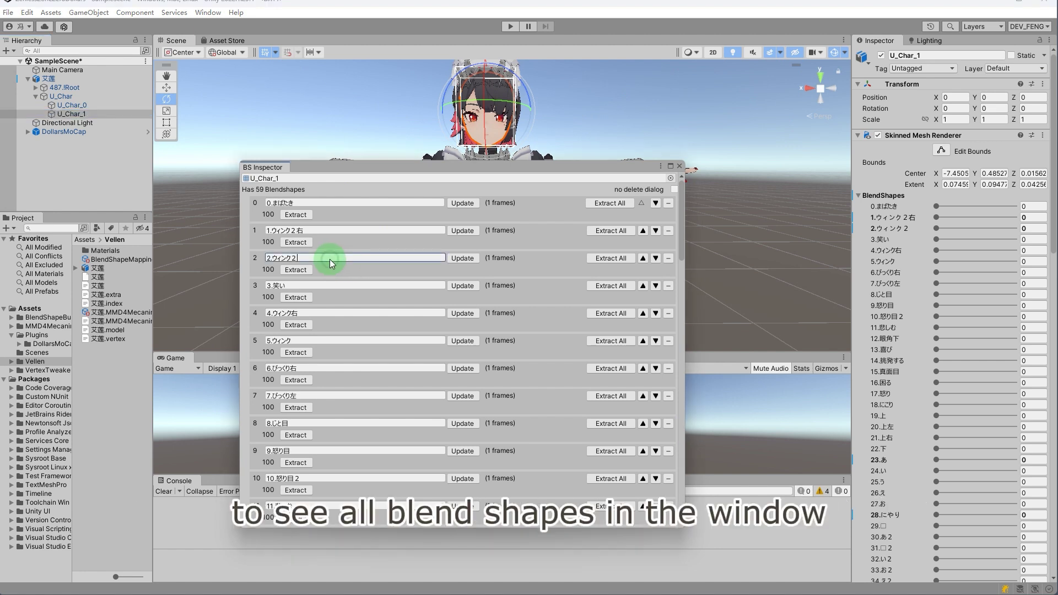
left_click_drag(330, 259, 261, 259)
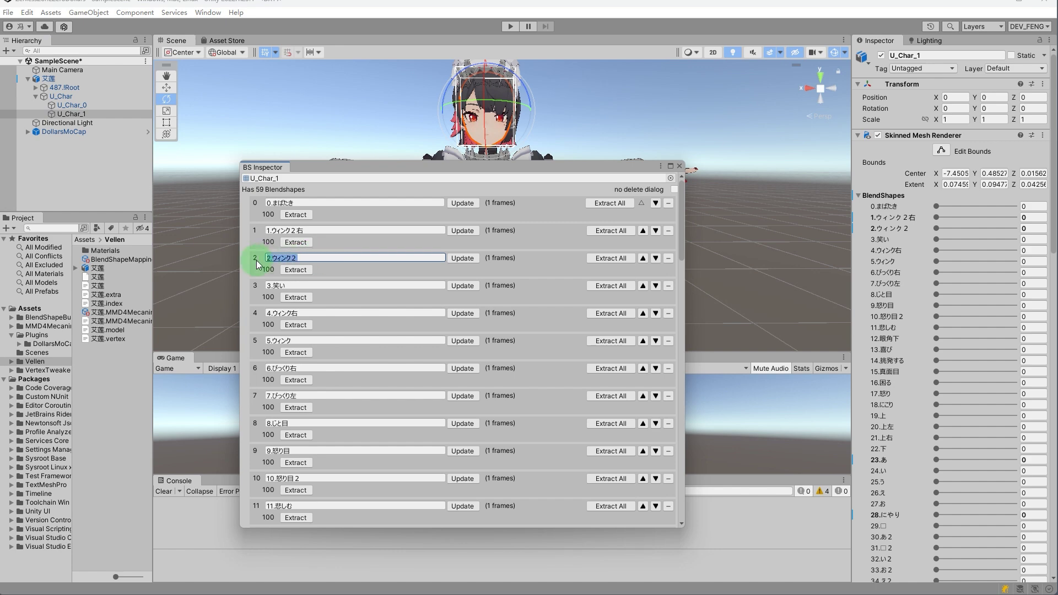
right_click(284, 256)
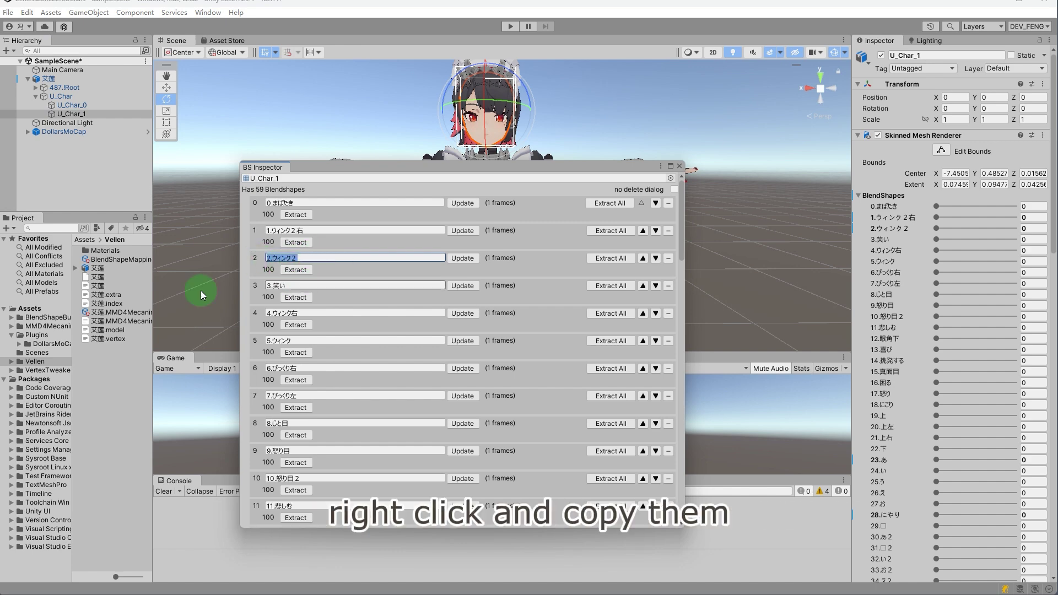
left_click(135, 260)
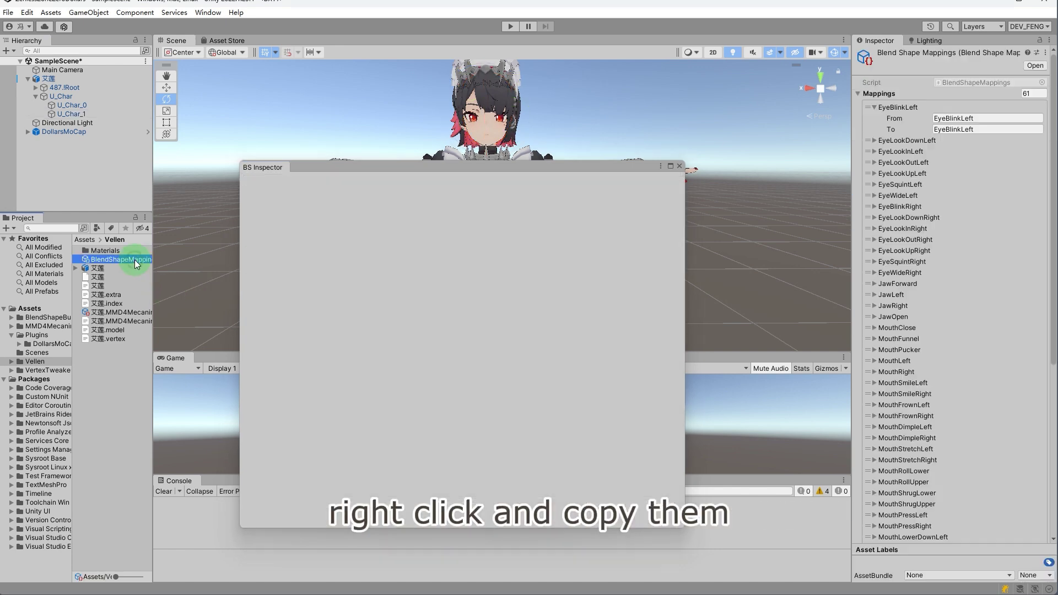
left_click(963, 130)
right_click(968, 134)
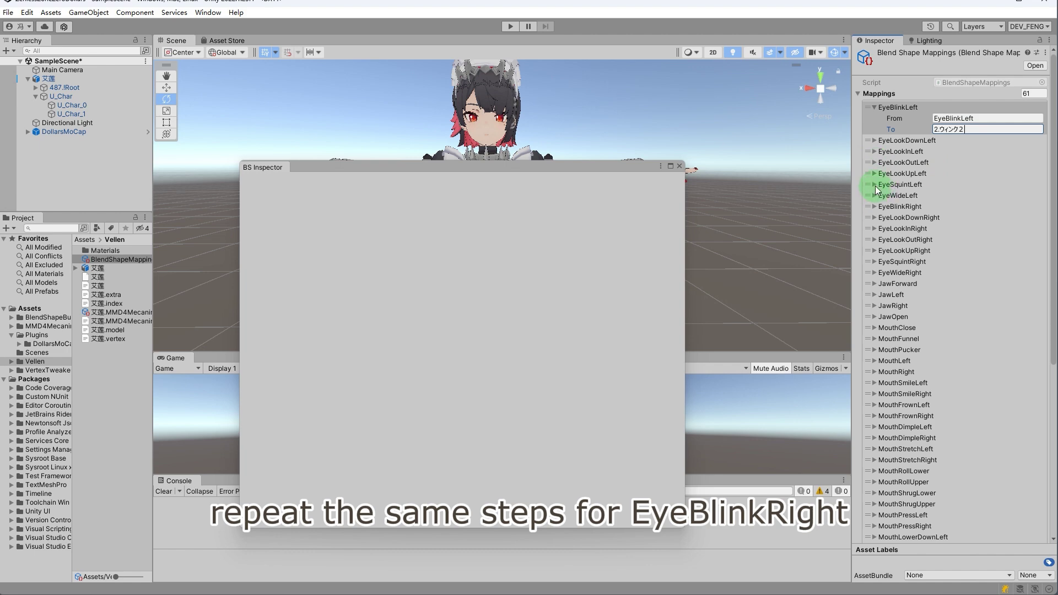
- Map EyeBlinkRight to the blend shape 1.ウィンク2右
left_click(875, 208)
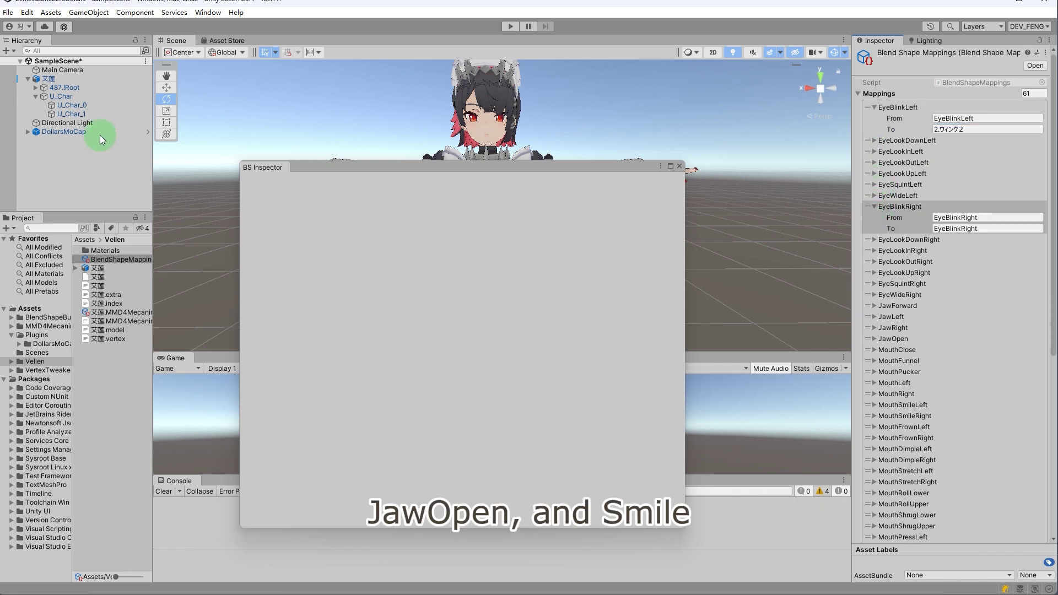
left_click(88, 114)
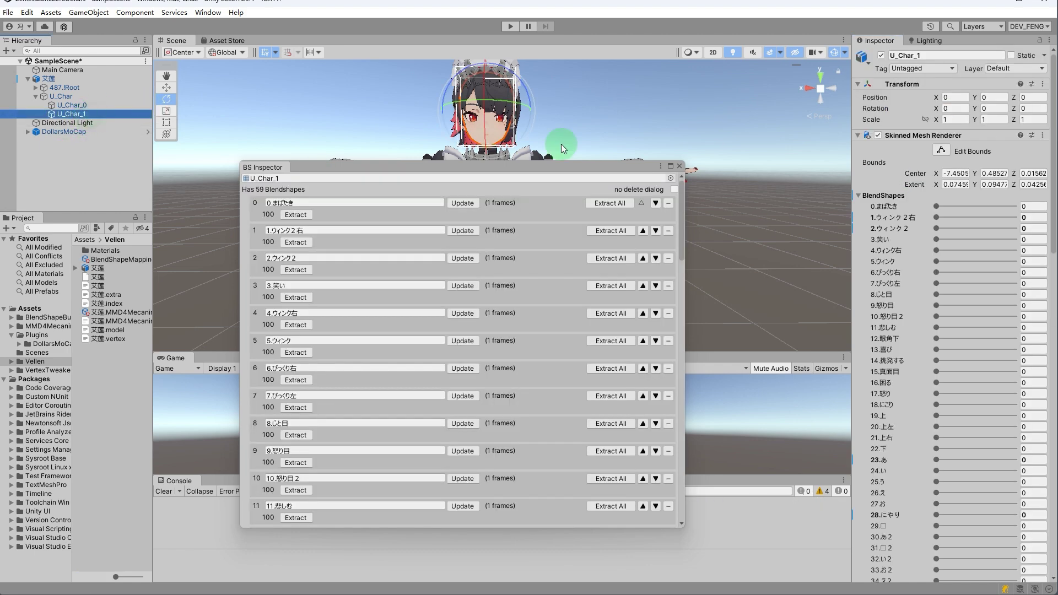
left_click(939, 217)
left_click(302, 230)
right_click(294, 232)
left_click(320, 249)
left_click(120, 259)
left_click(986, 228)
right_click(945, 228)
left_click(959, 258)
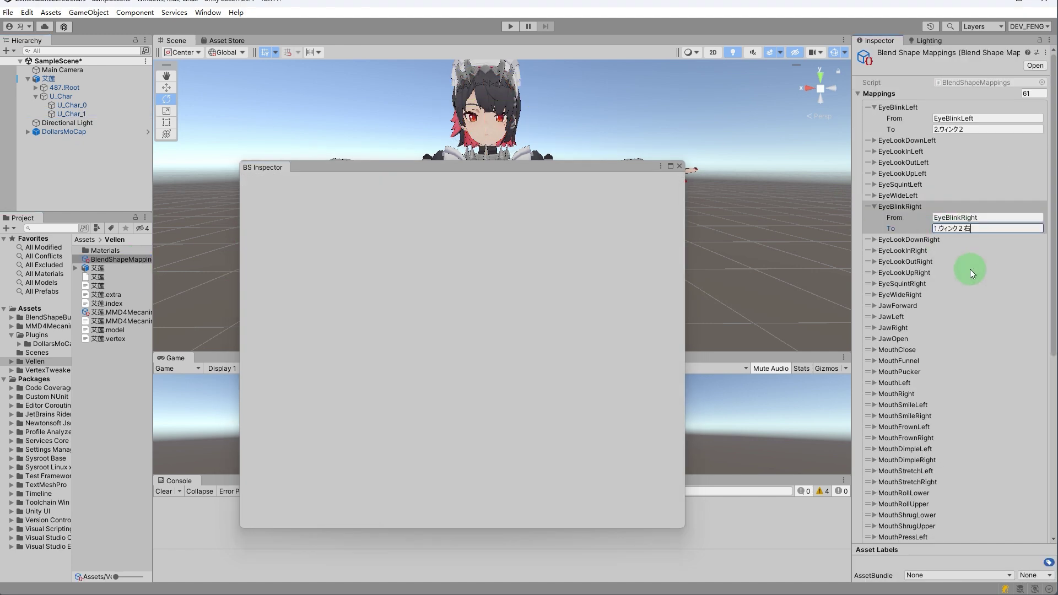
- Map JawOpen to the mouth-open blend shape 23.あ
left_click(875, 340)
left_click(72, 114)
left_click(897, 463)
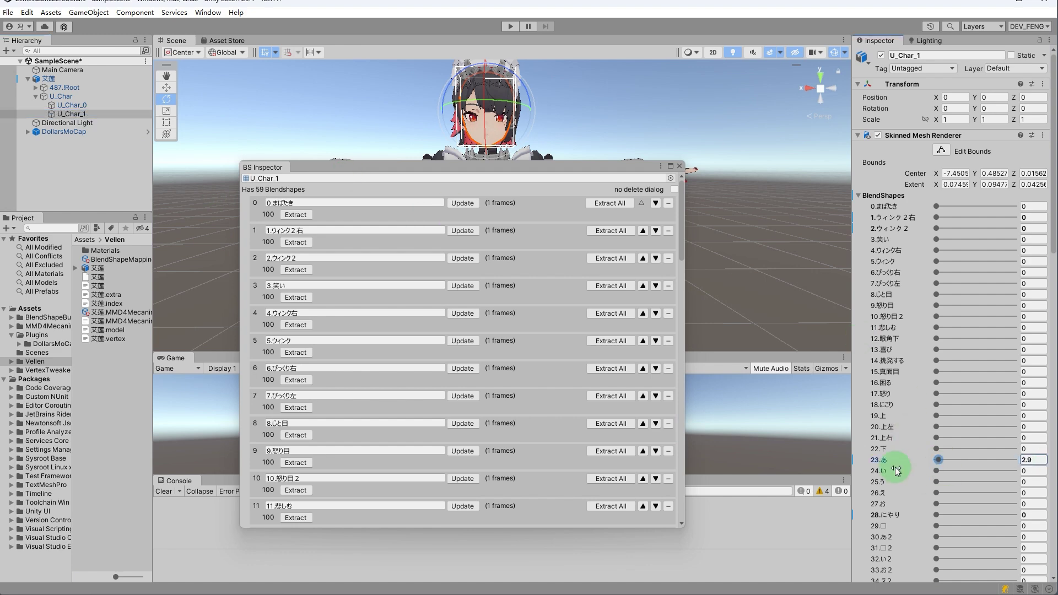
left_click_drag(1010, 469, 454, 374)
scroll(454, 373, "down", 13)
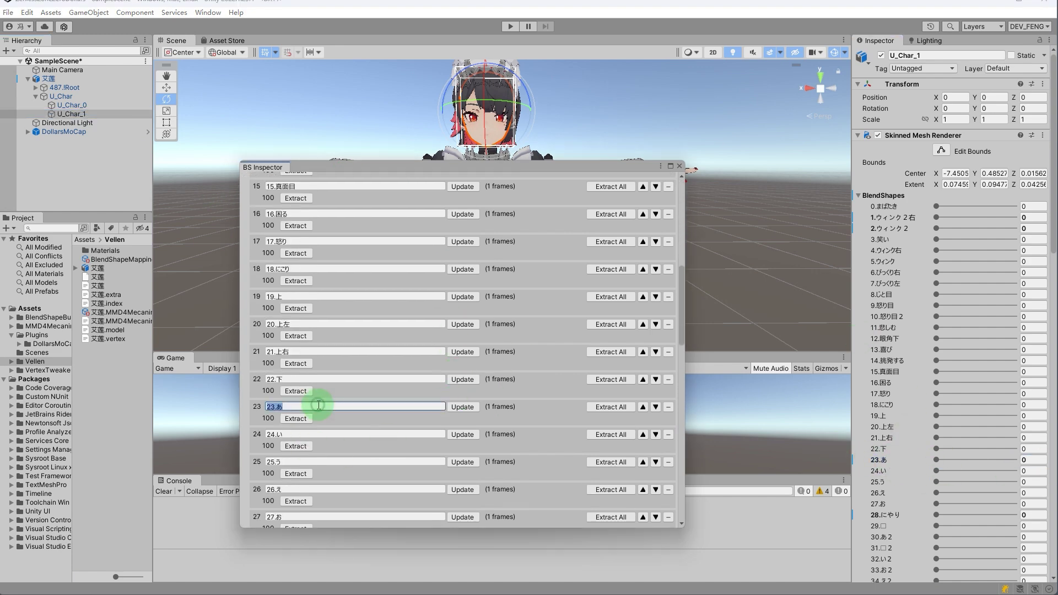
right_click(284, 409)
left_click(306, 428)
left_click(118, 259)
right_click(987, 360)
left_click(986, 398)
- Map MouthSmileLeft to 28.にやり, close the inspector, and select the 艾莲 model
left_click(874, 427)
left_click(91, 114)
scroll(934, 382, "down", 5)
left_click(935, 336)
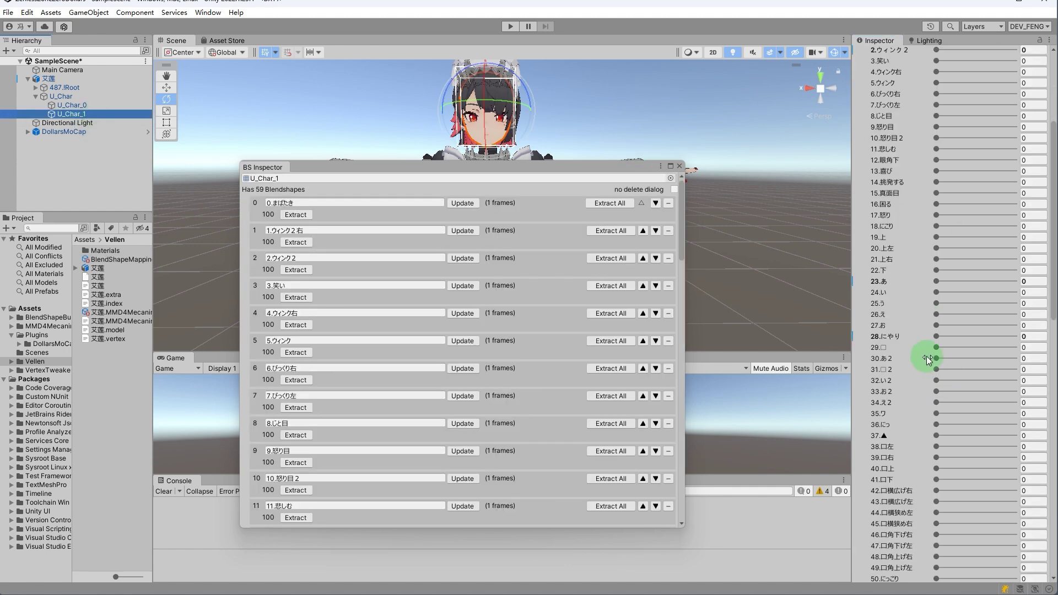
left_click(362, 361)
scroll(342, 424, "down", 17)
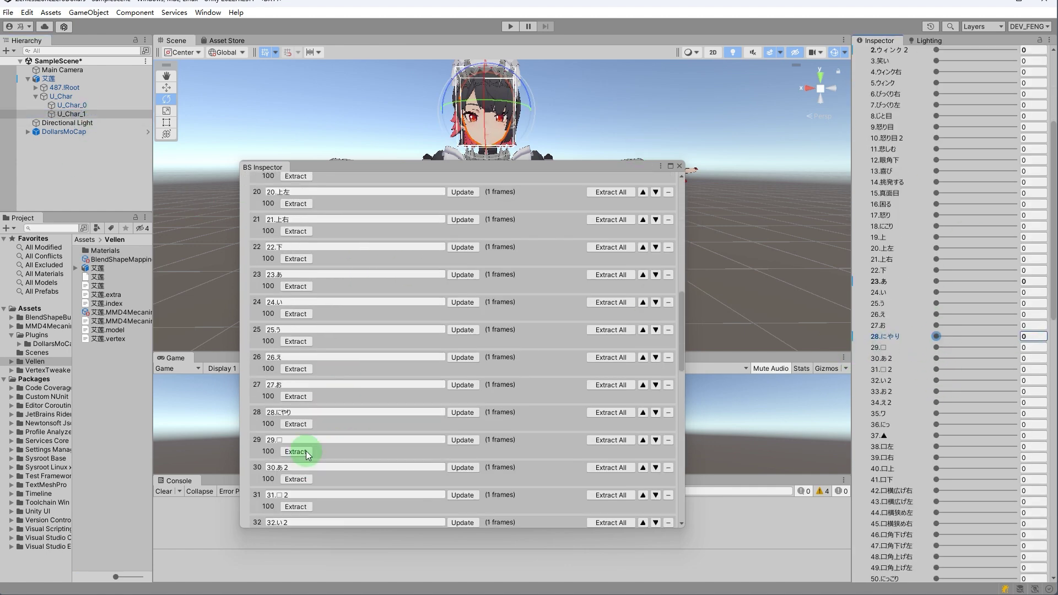
left_click(283, 412)
left_click(113, 260)
right_click(986, 270)
left_click(1011, 299)
left_click(48, 78)
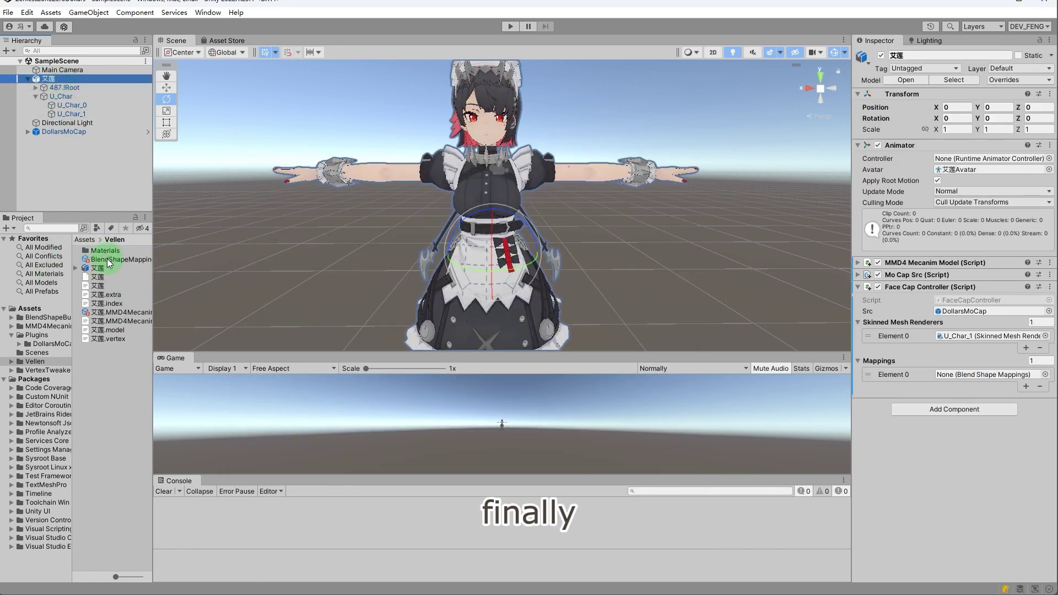
- Put BlendShapeMappings in the Face Cap Controller's Mappings Element 0 and enter Play mode
left_click_drag(113, 260, 986, 374)
left_click(509, 27)
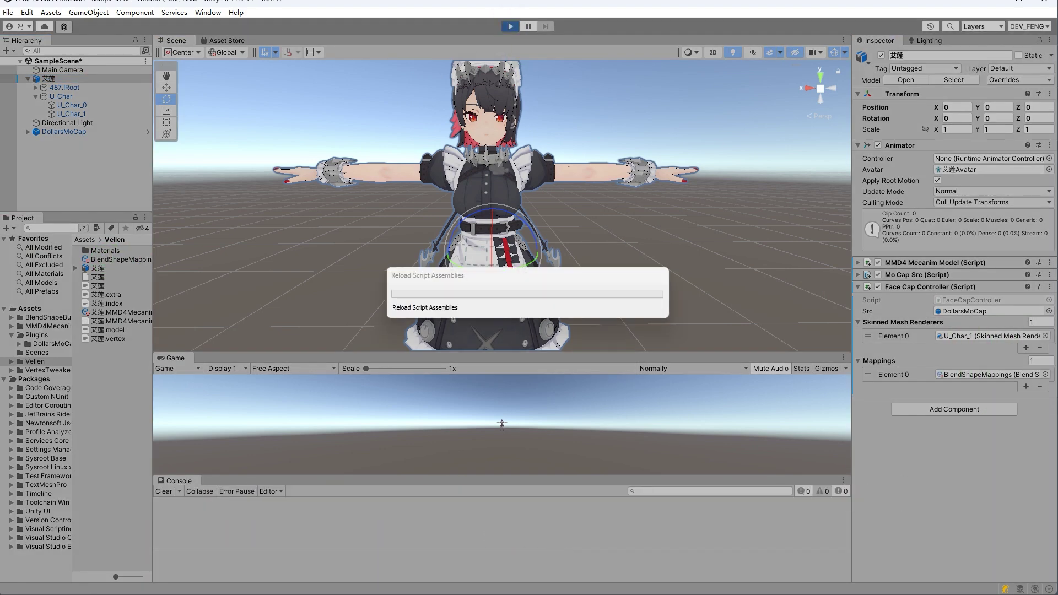